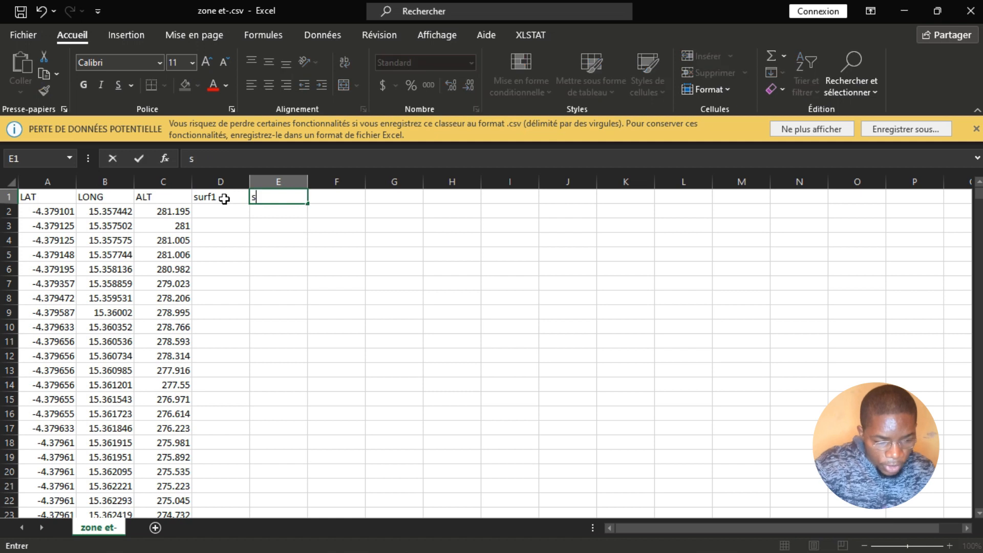
- Complete the header row with surf2, surf3, surf4, surf5 and surf6 in cells E1 to I1
key("Tab")
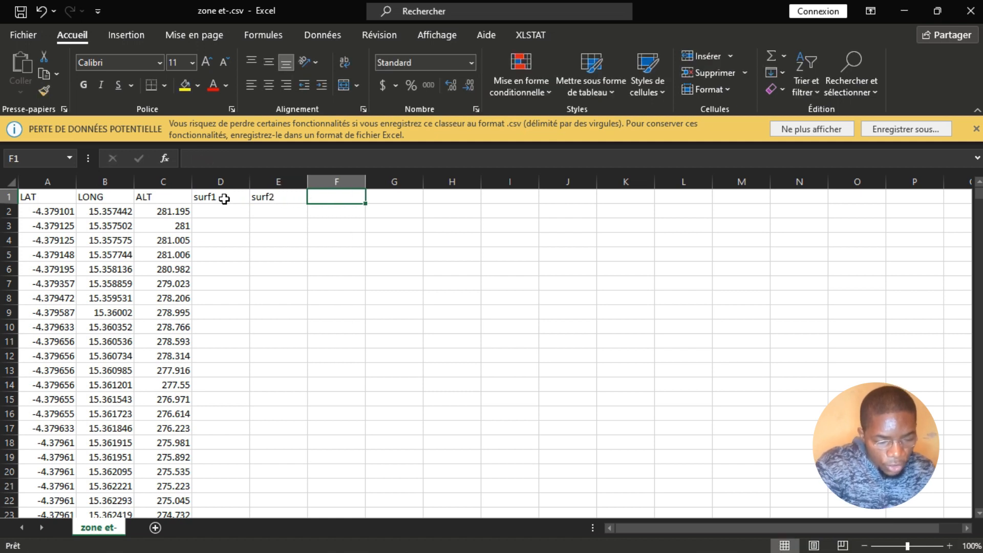
type("surf3")
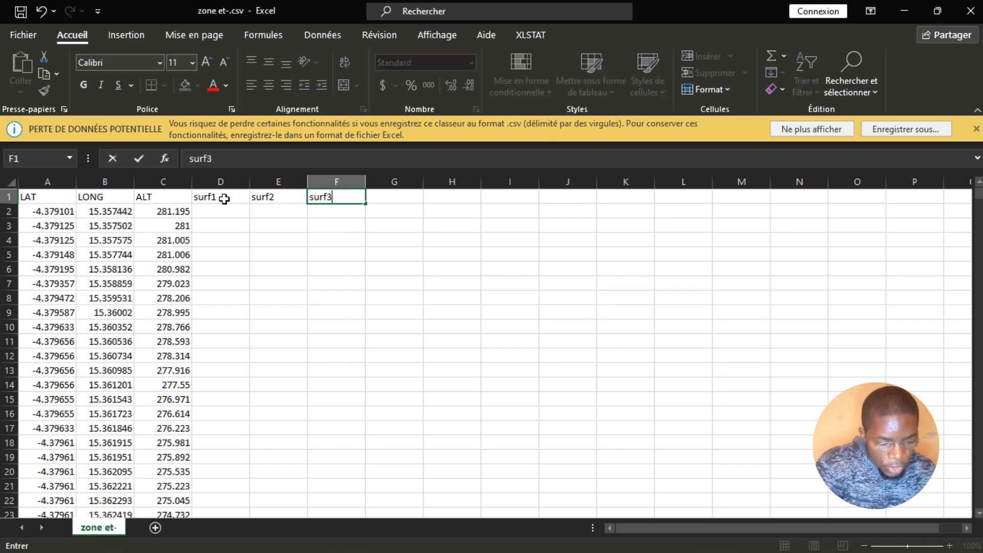
key("Tab")
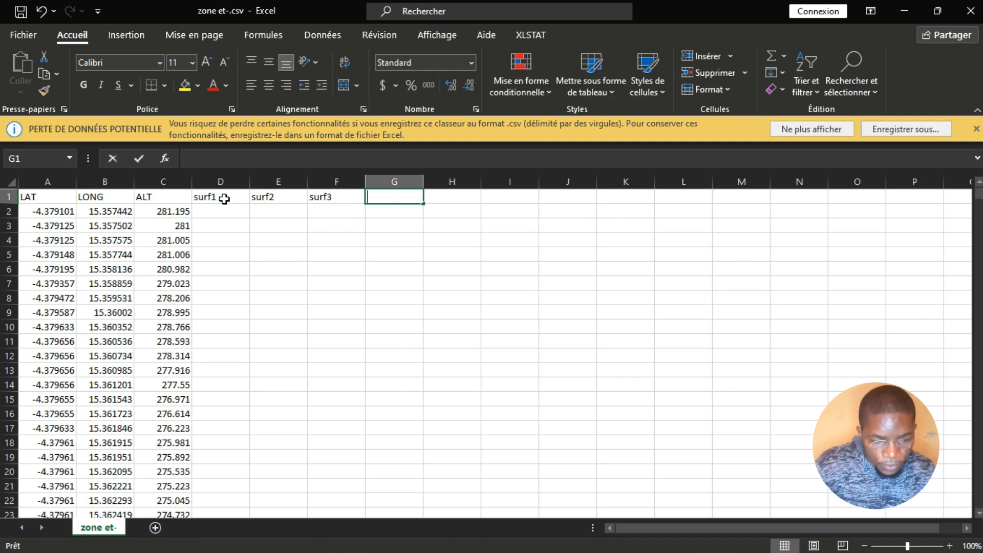
type("surf4")
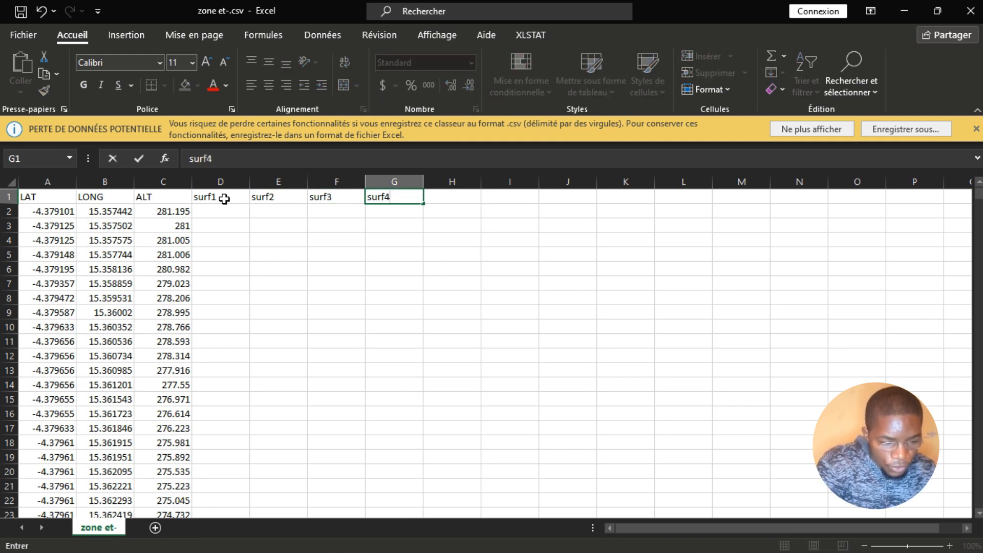
key("Tab")
type("sur")
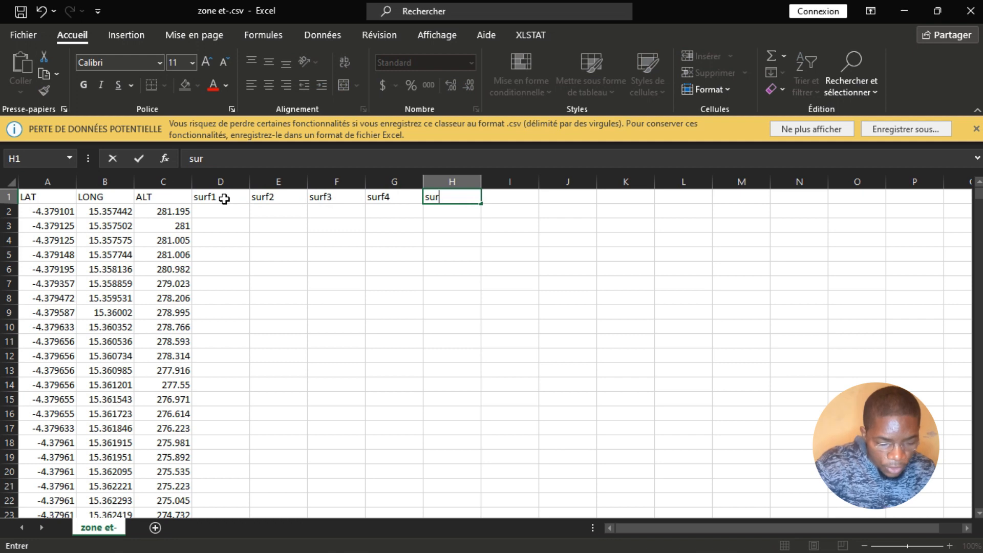
type("f5")
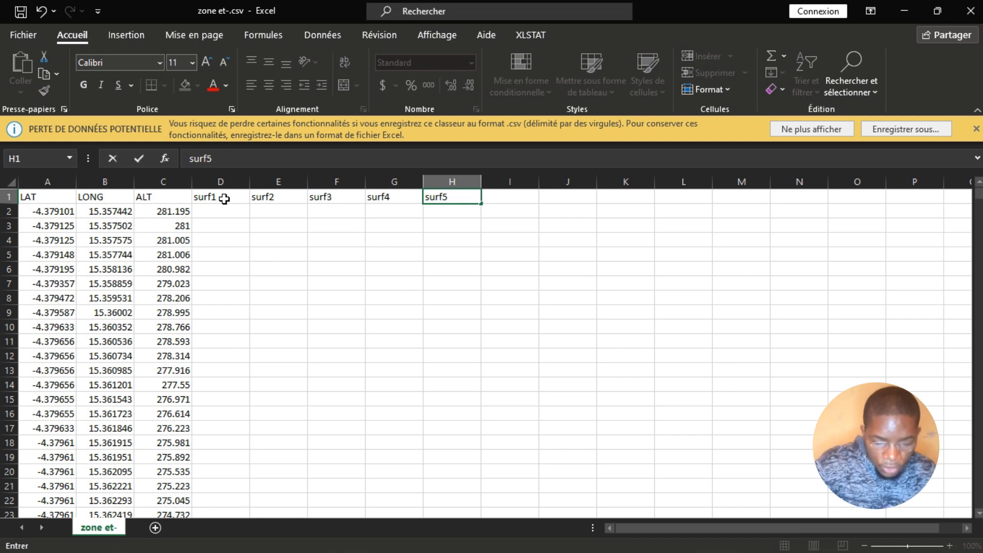
key("Tab")
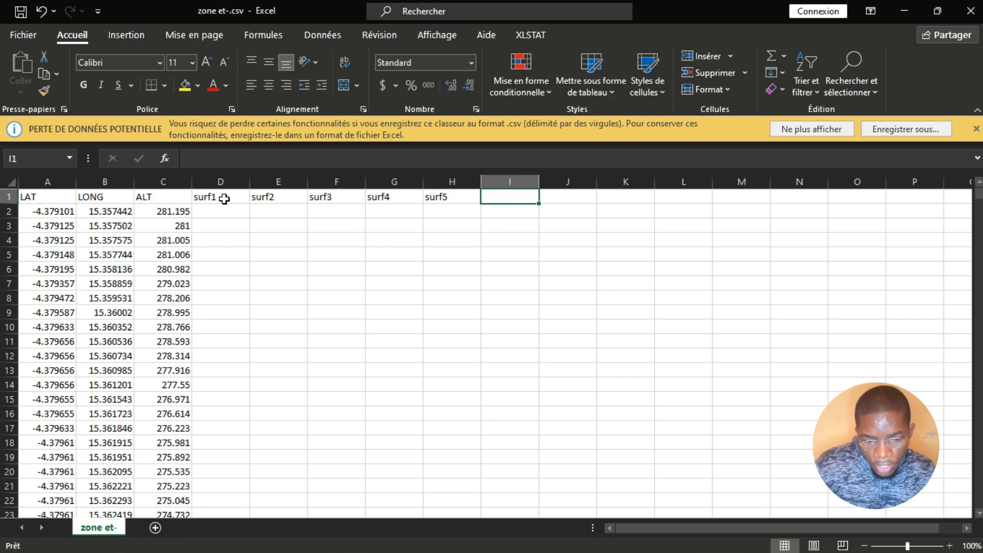
type("surf")
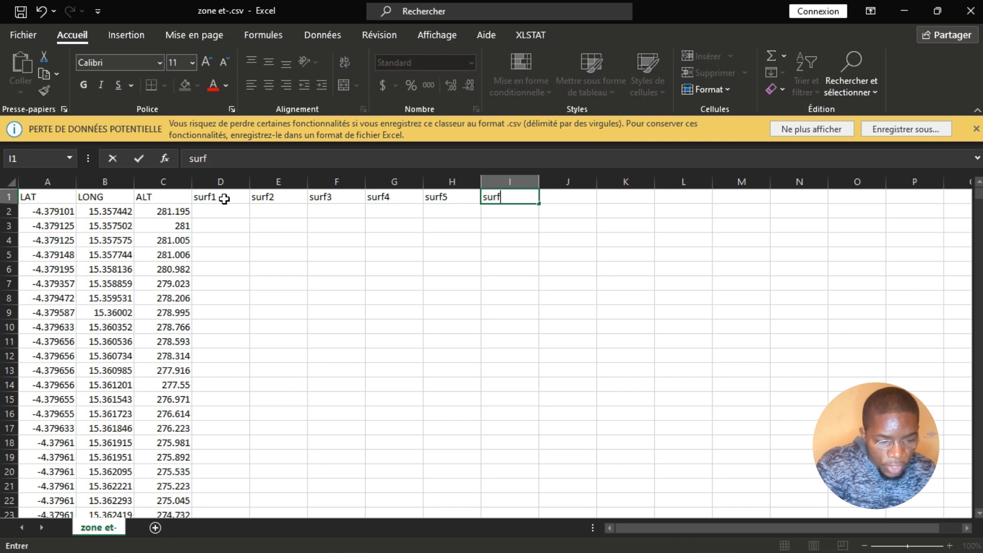
type("6")
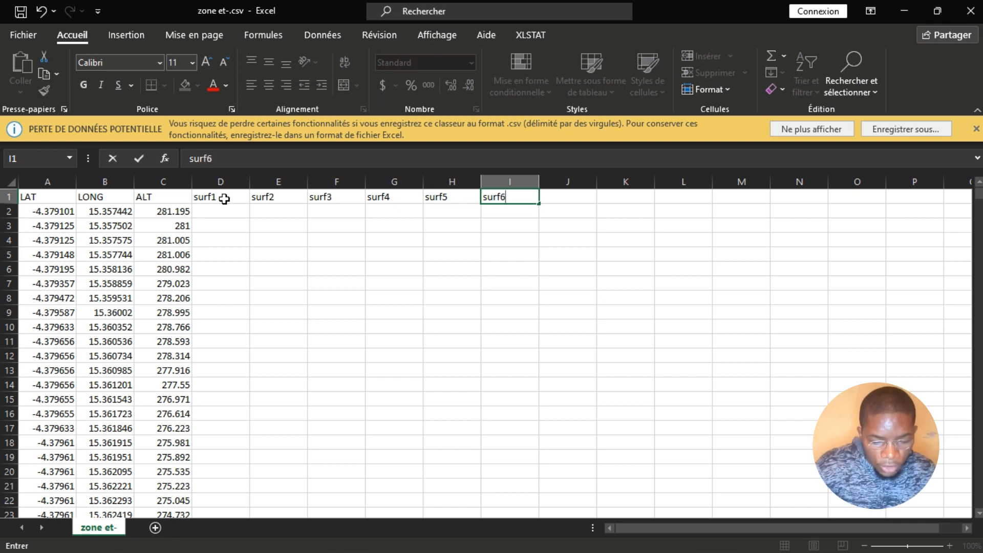
- Enter the formula =(C2-10) in D2 and fill it down the surf1 column to row 3719
left_click(217, 210)
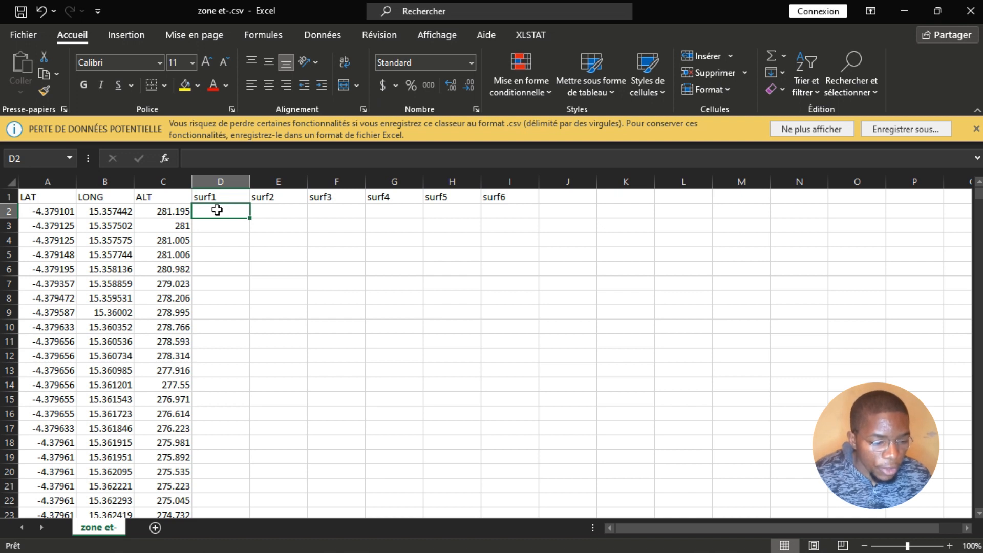
type("=")
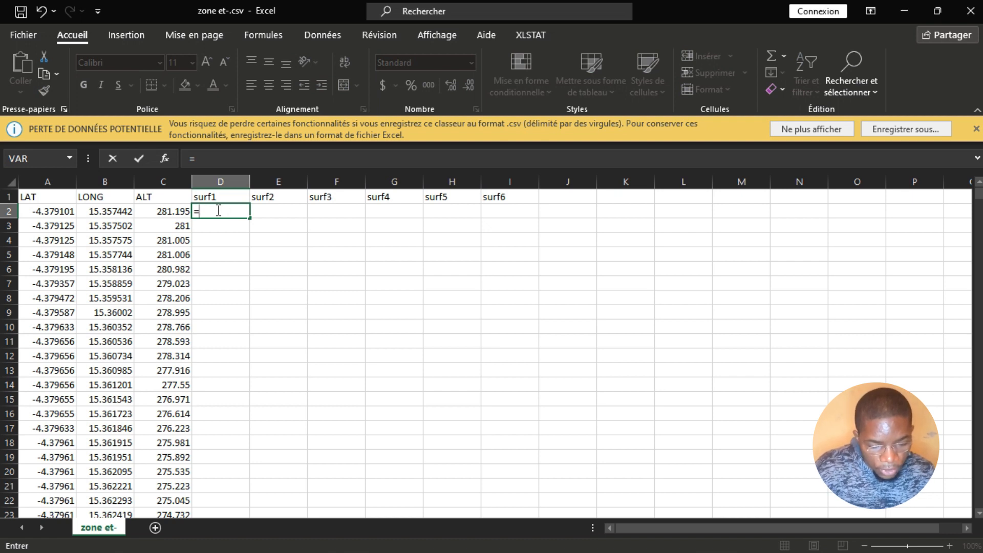
type("(")
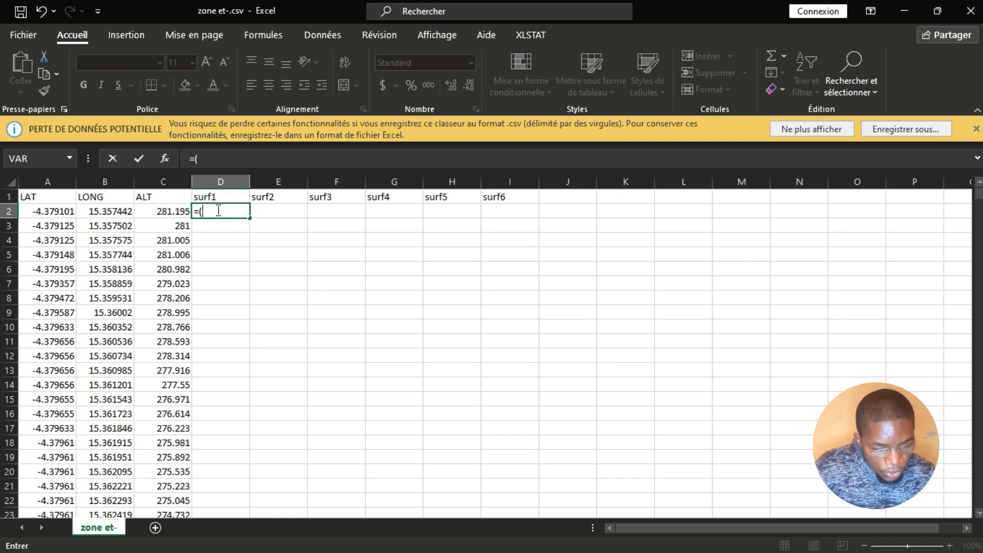
type("c2")
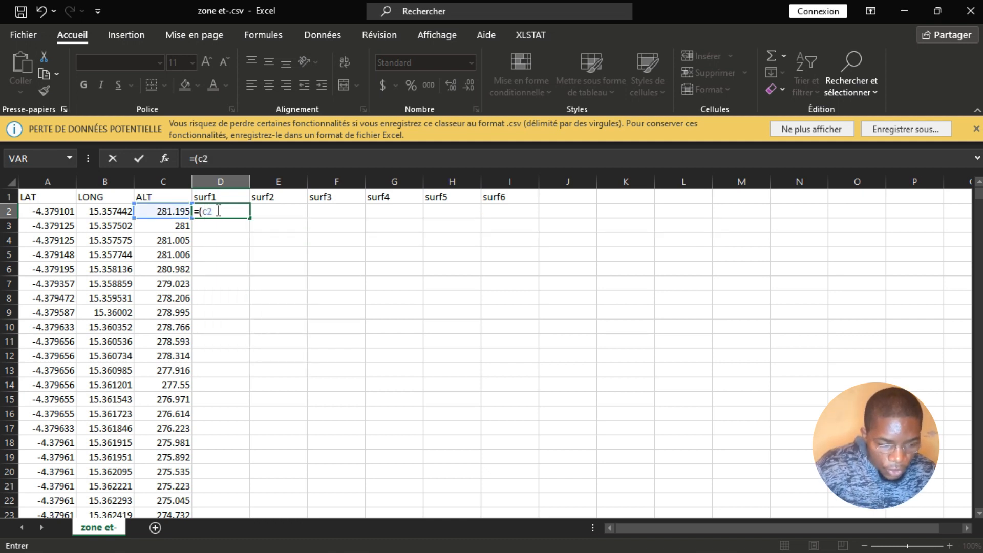
type("-10")
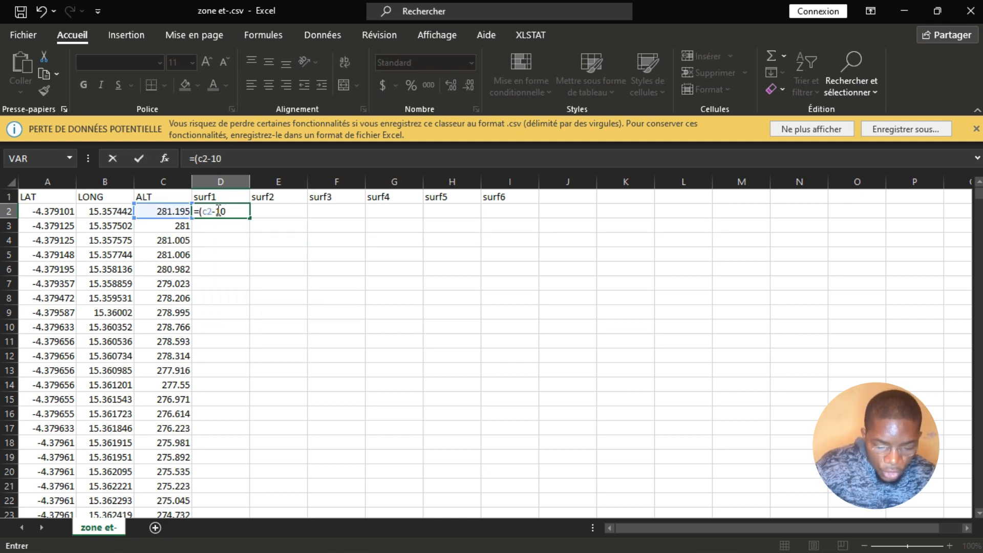
type(")")
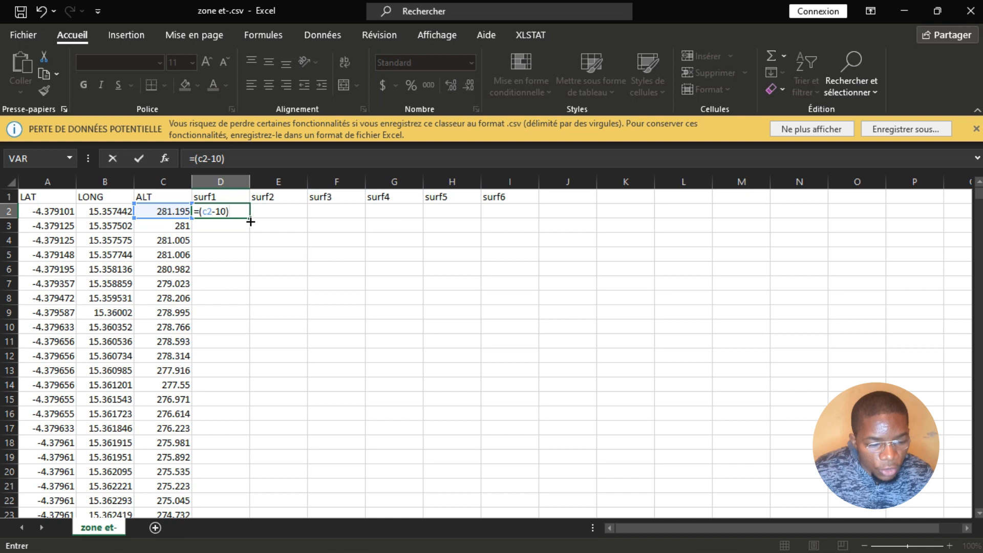
left_click_drag(250, 218, 245, 477)
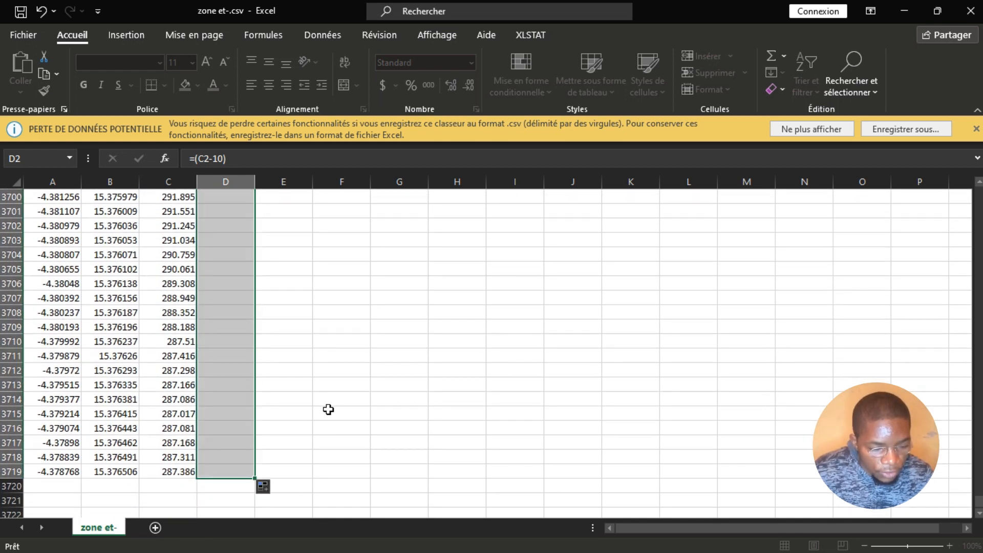
left_click(182, 343)
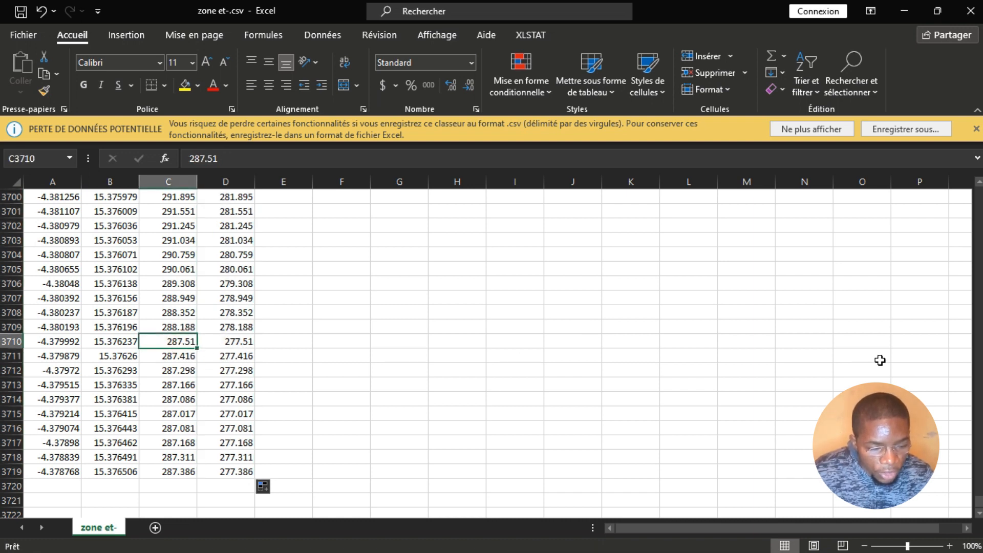
- Enter the formula =(D2-30) in E2 and fill it down the surf2 column to row 3719
left_click_drag(980, 502, 979, 193)
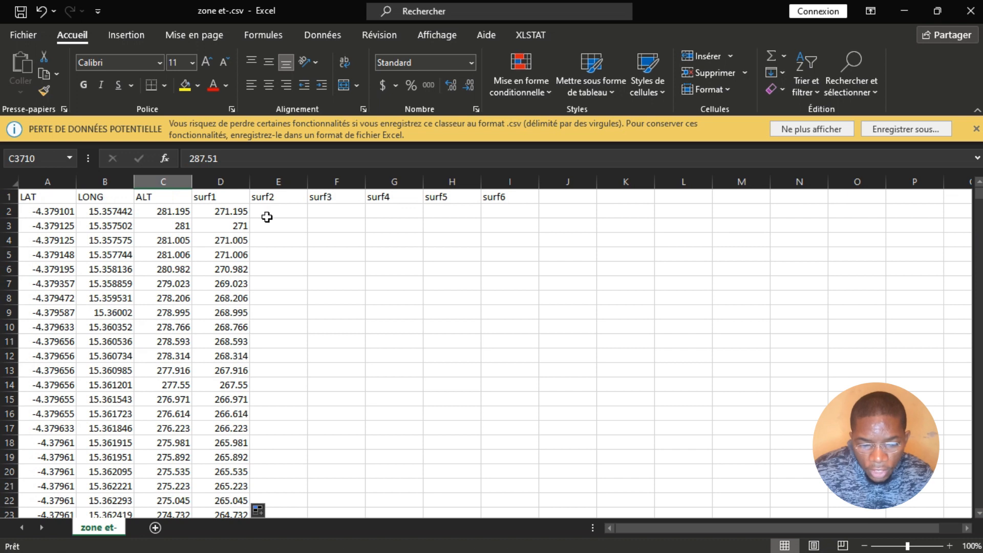
left_click(268, 214)
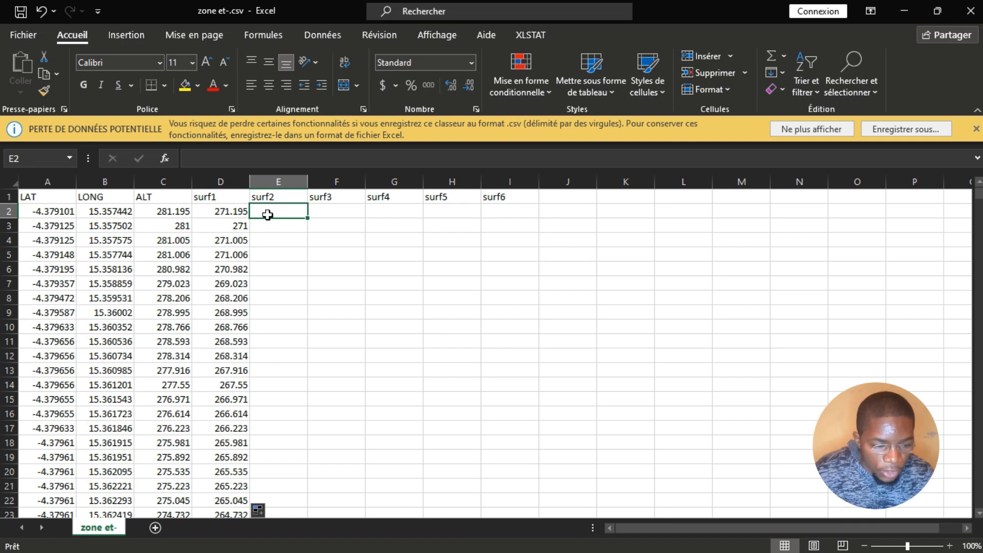
type("=(")
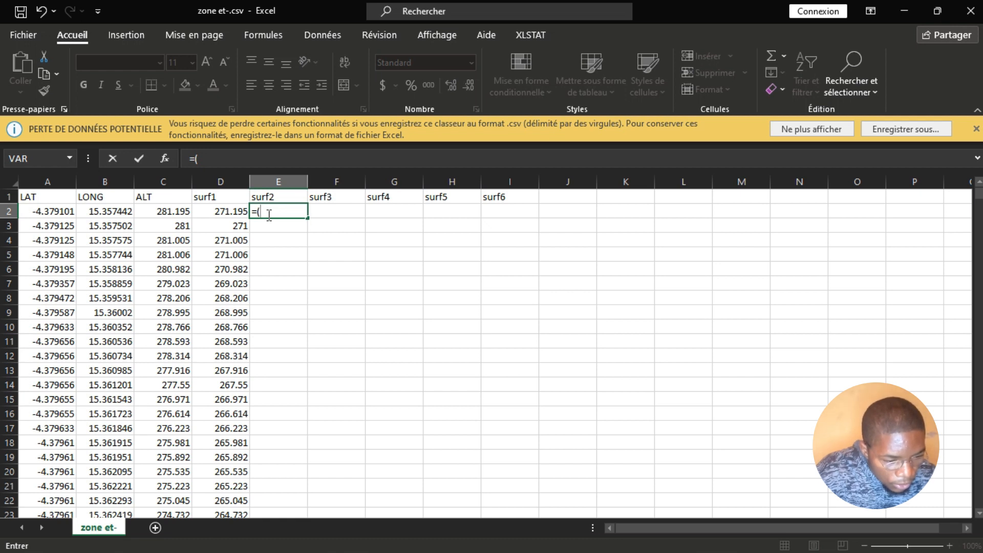
type("d2")
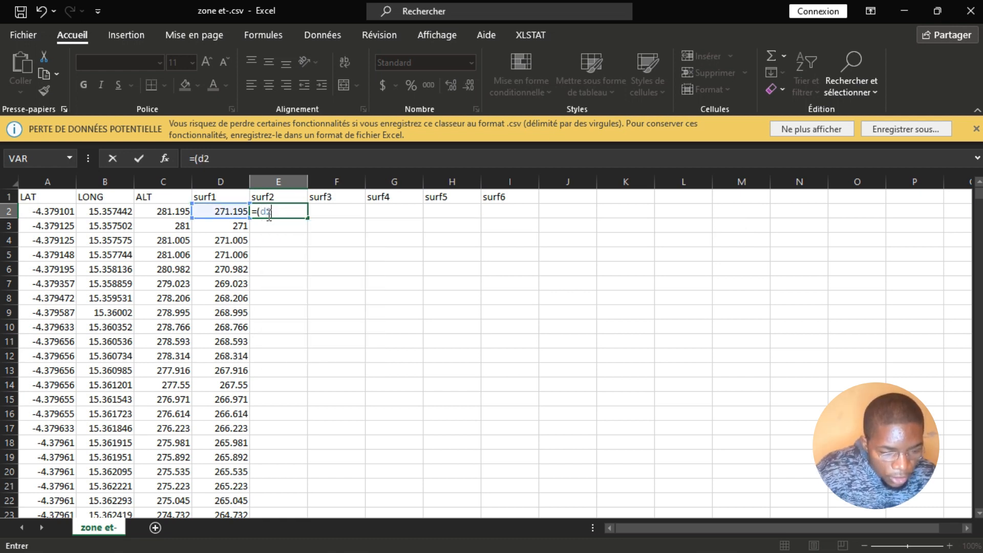
type("-30")
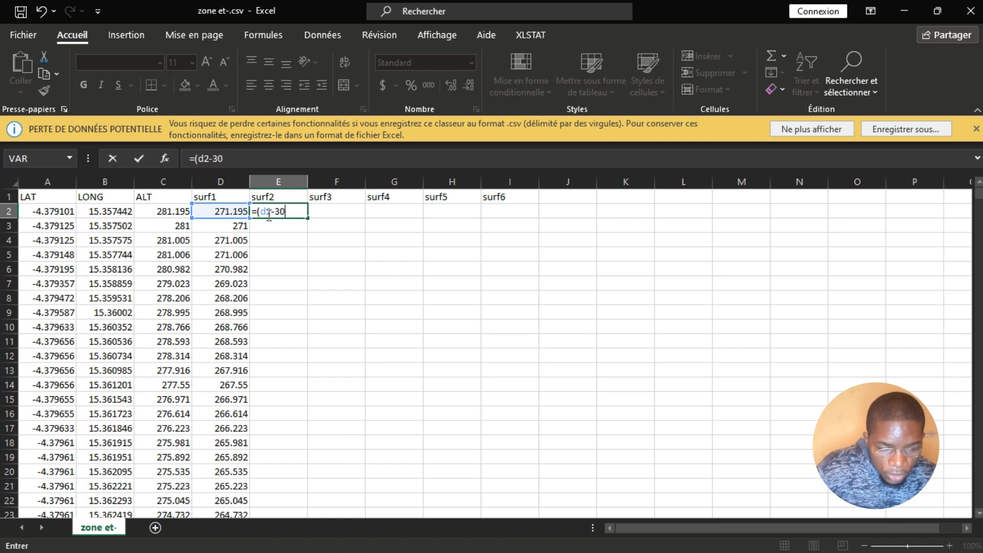
type(")")
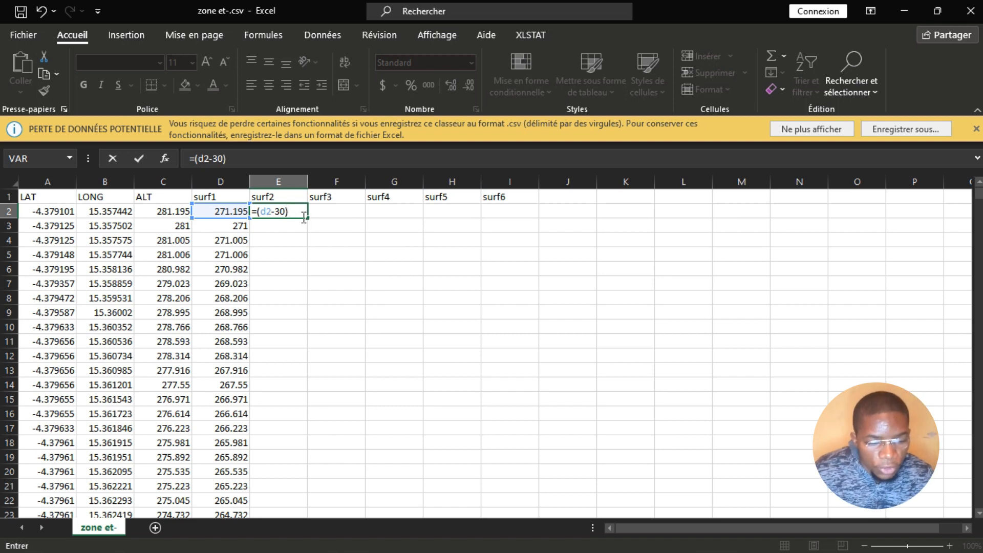
left_click_drag(307, 218, 299, 435)
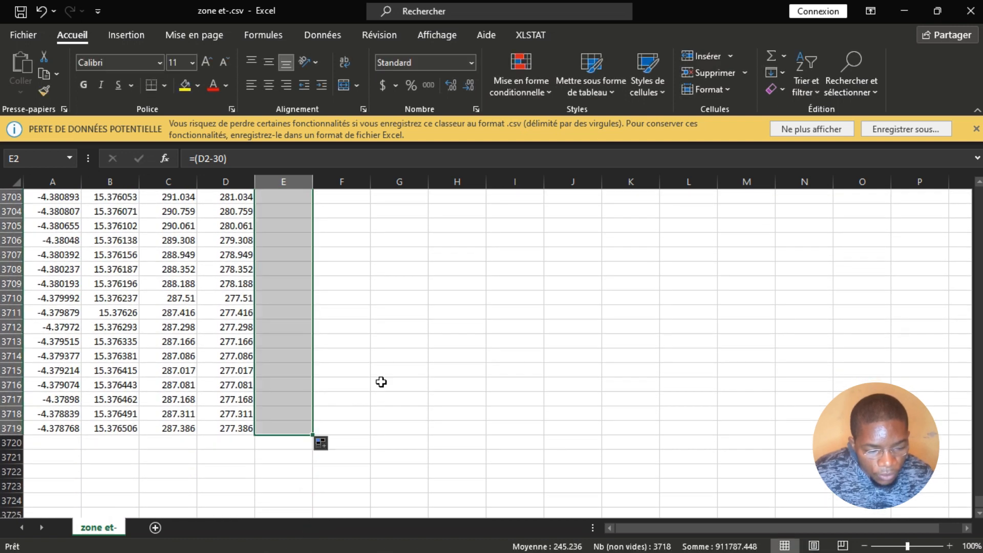
scroll(384, 370, "up", 6)
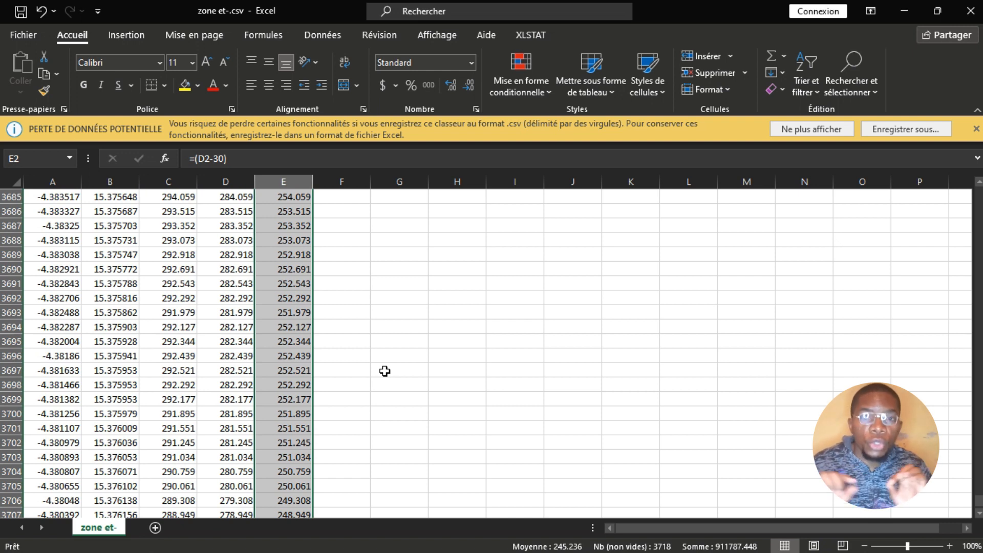
scroll(384, 371, "up", 14)
left_click_drag(979, 496, 976, 193)
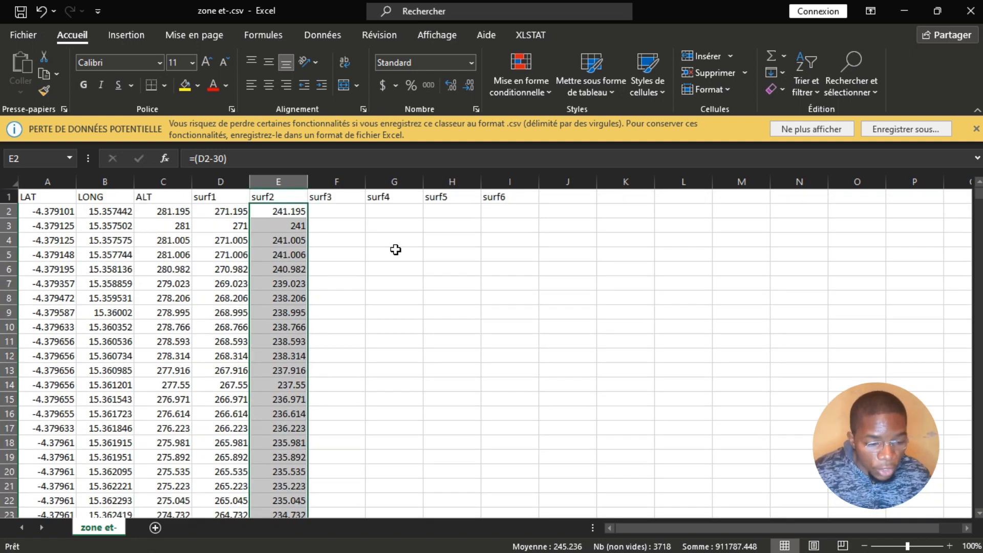
mouse_move(307, 544)
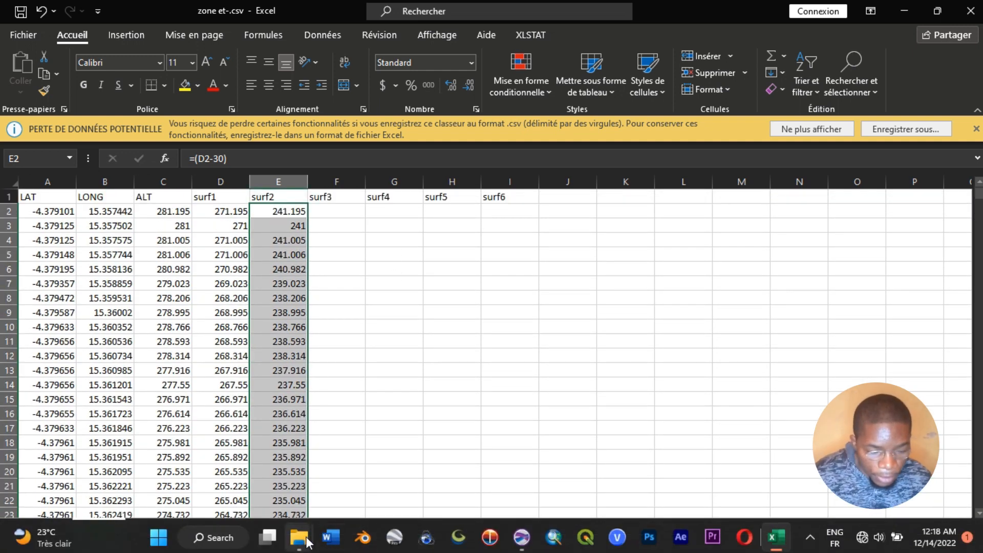
left_click(190, 453)
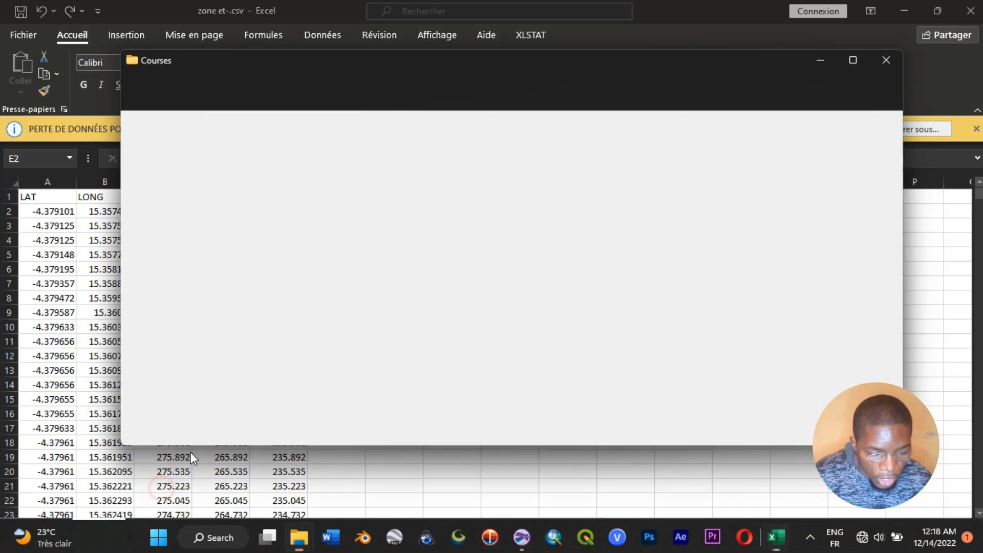
scroll(371, 336, "down", 1)
scroll(368, 330, "down", 8)
scroll(368, 330, "up", 5)
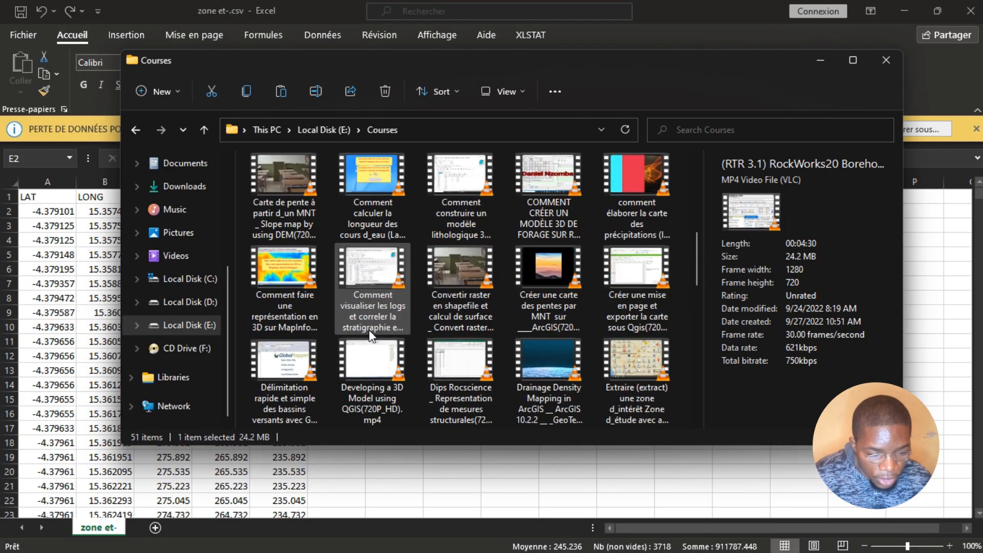
left_click(818, 63)
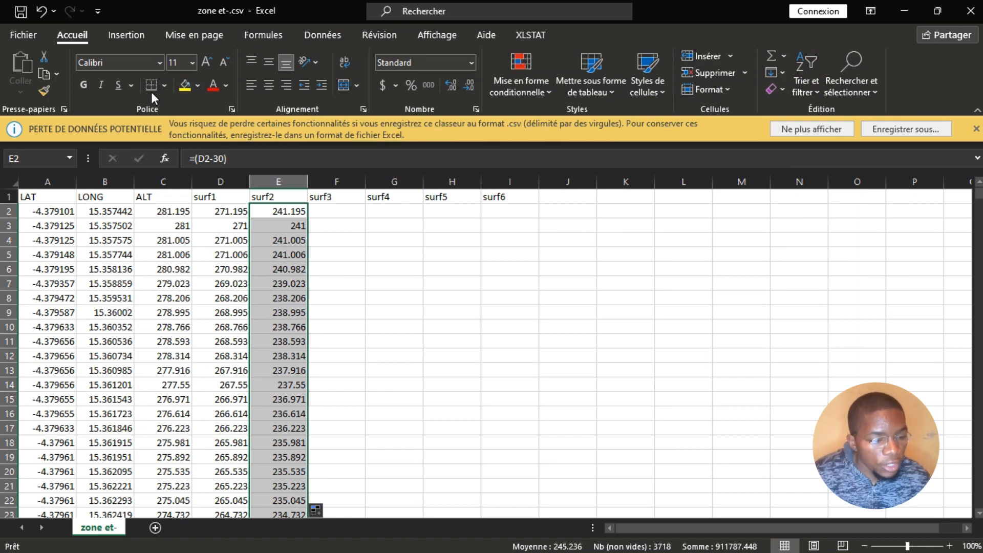
- Examine the file formats offered for saving the workbook zone et-.csv, leaving without saving
left_click(27, 40)
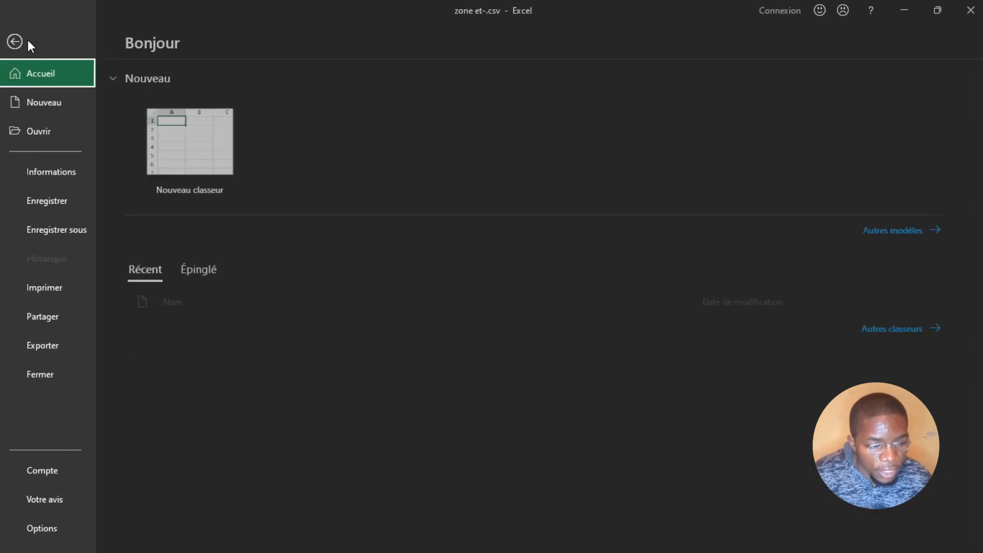
left_click(31, 226)
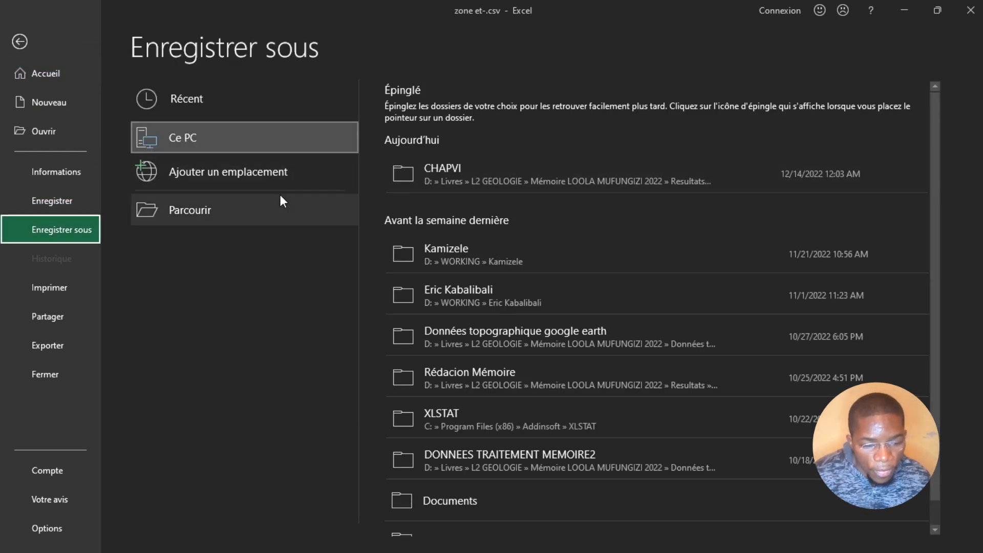
left_click(277, 203)
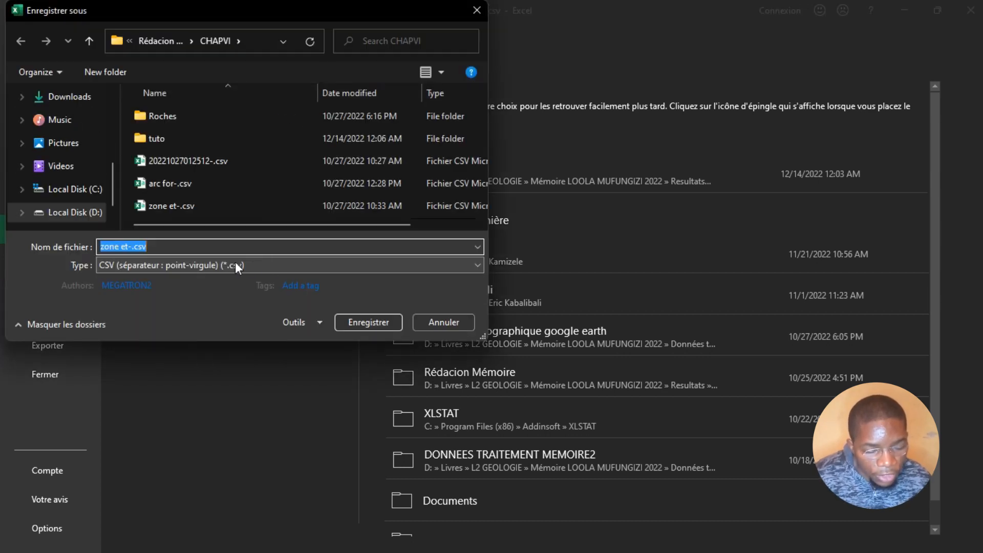
left_click(236, 264)
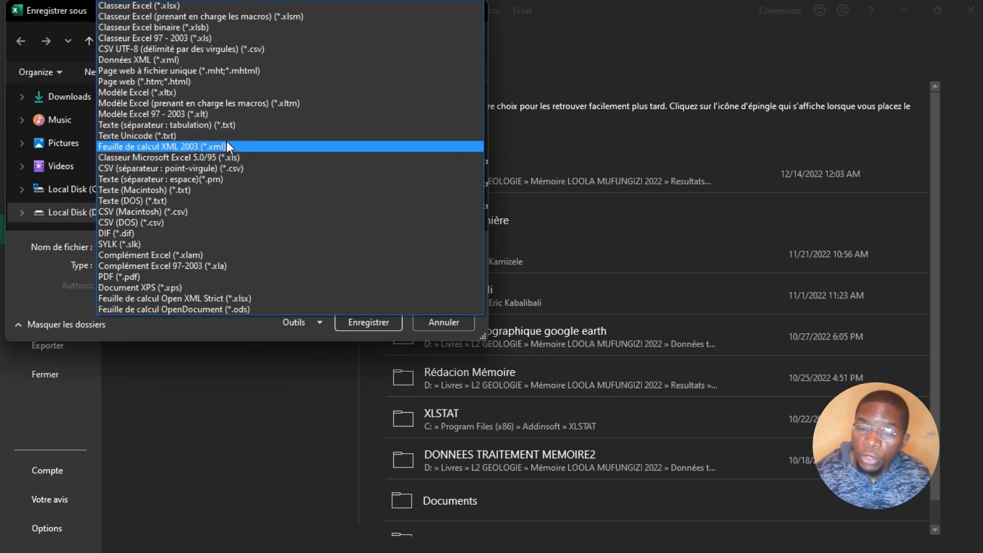
key("Escape")
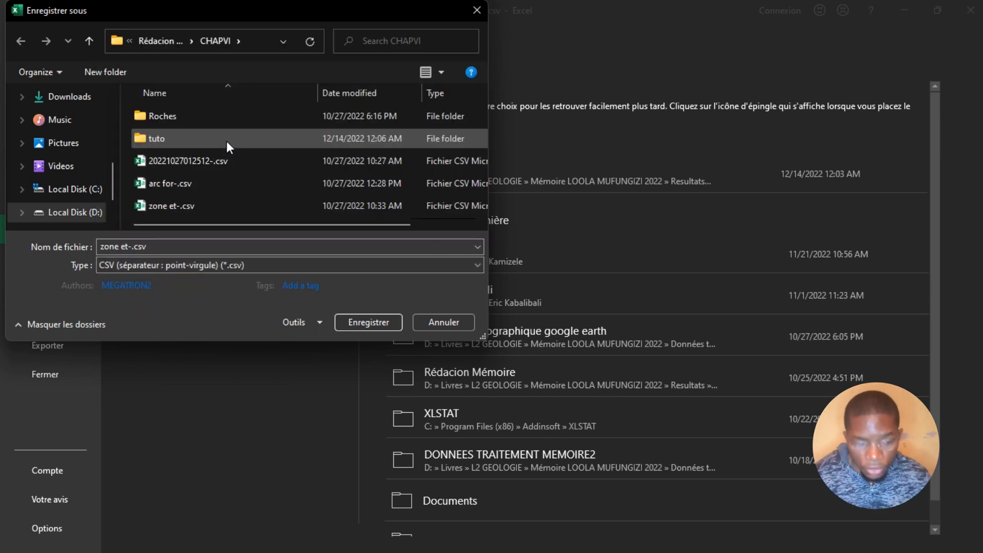
left_click(484, 11)
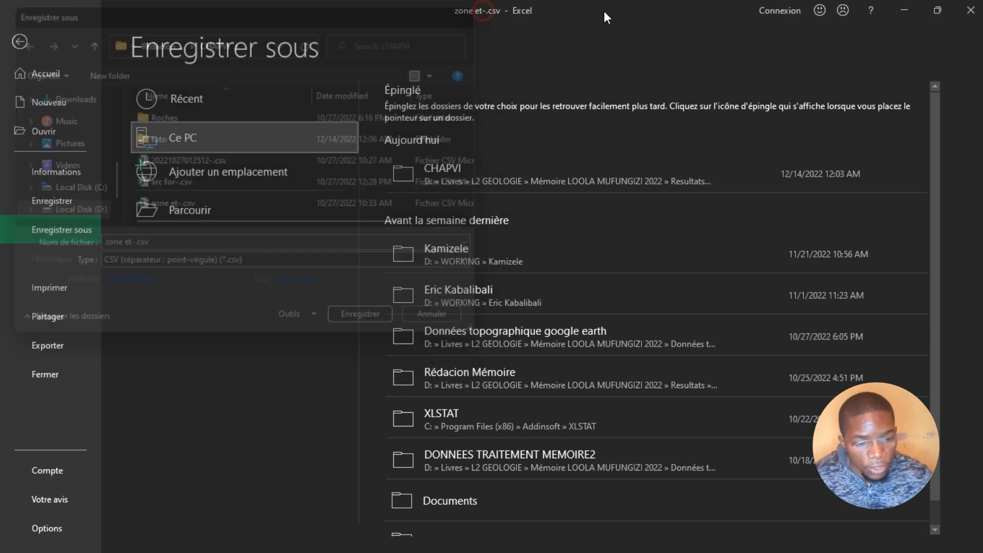
- Find texte pour modélisation.txt in the CHAPVI folder and examine its coordinate, altitude and surface columns
left_click(904, 6)
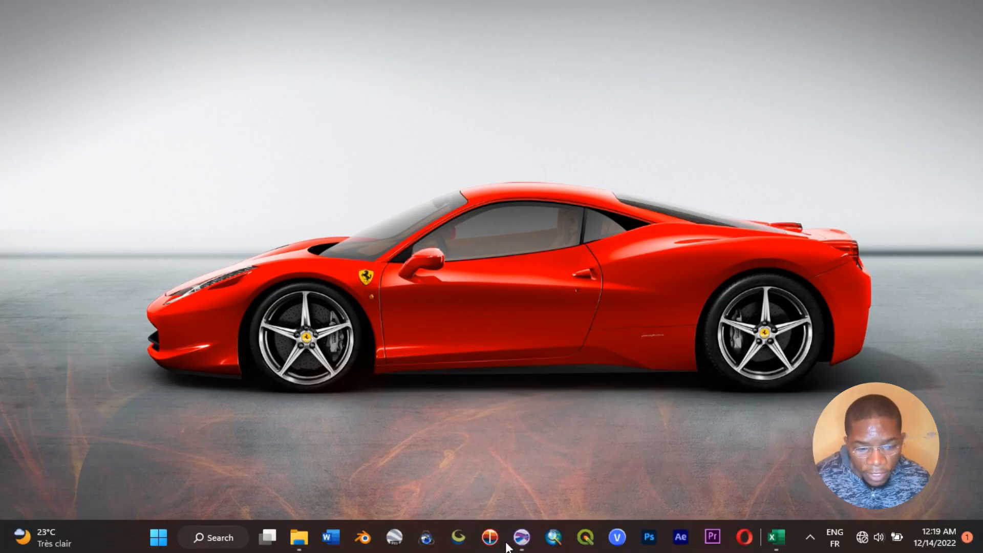
mouse_move(299, 540)
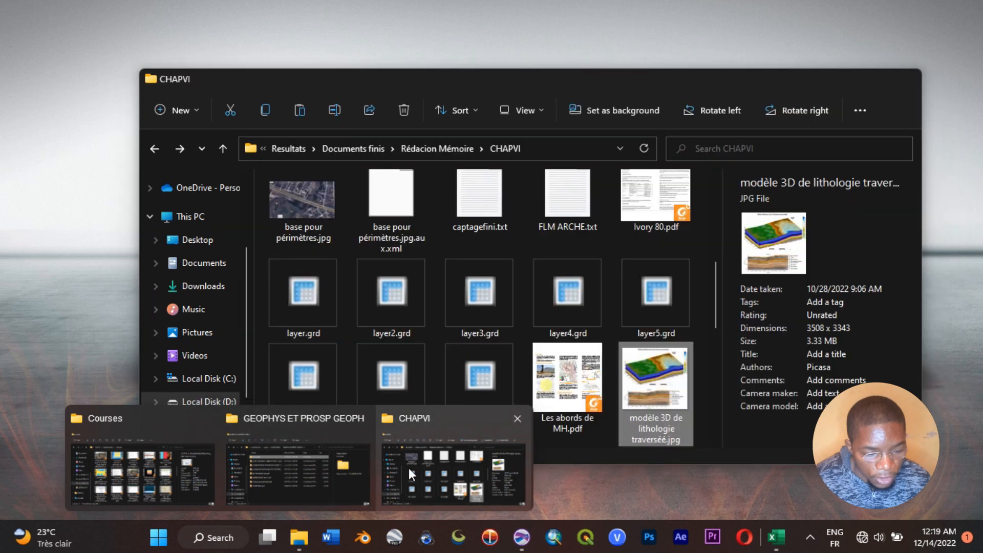
left_click(475, 457)
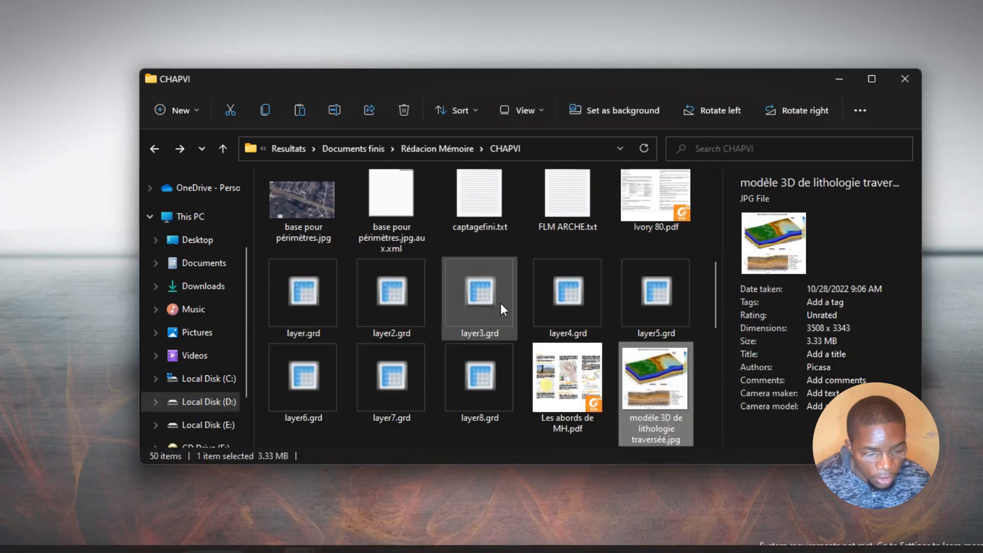
scroll(500, 303, "down", 5)
scroll(500, 307, "up", 10)
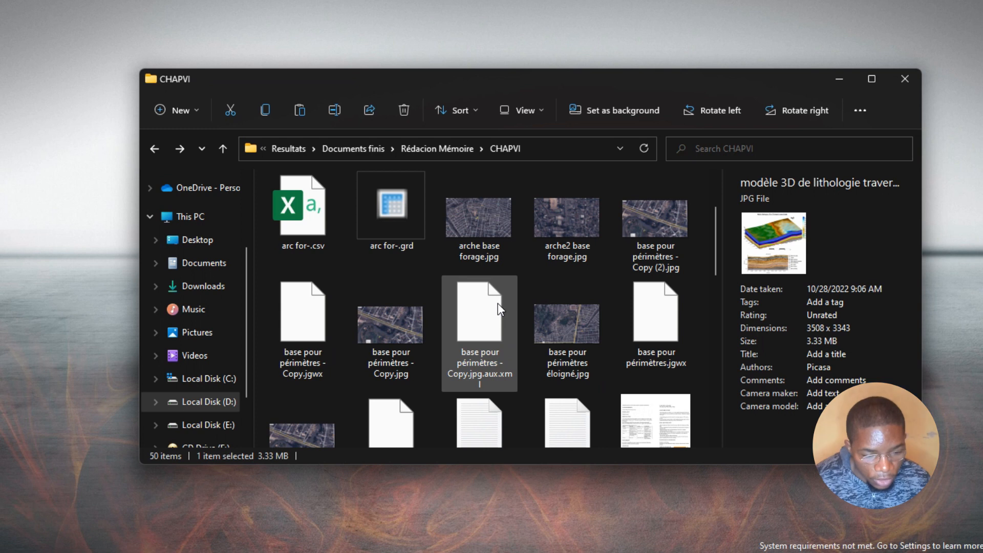
scroll(498, 303, "down", 10)
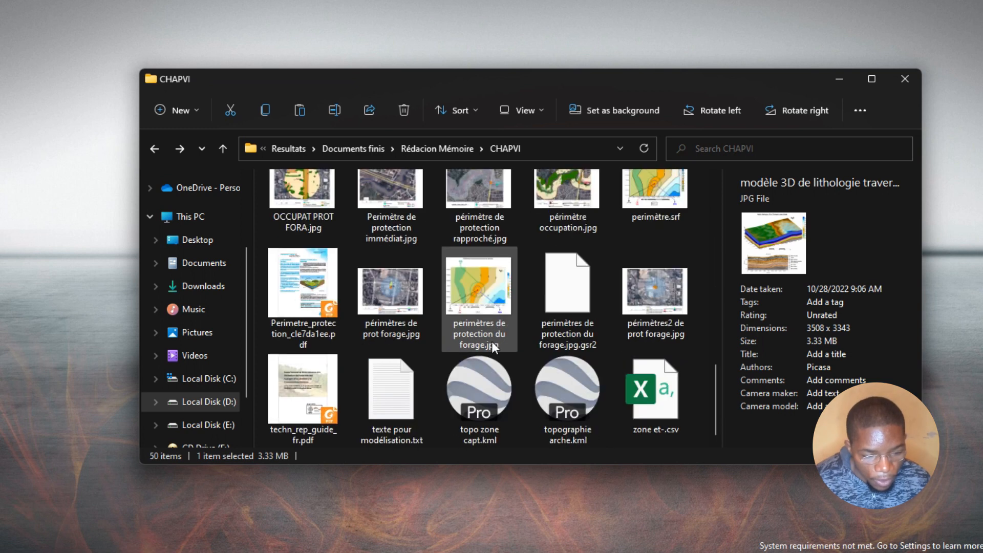
double_click(385, 409)
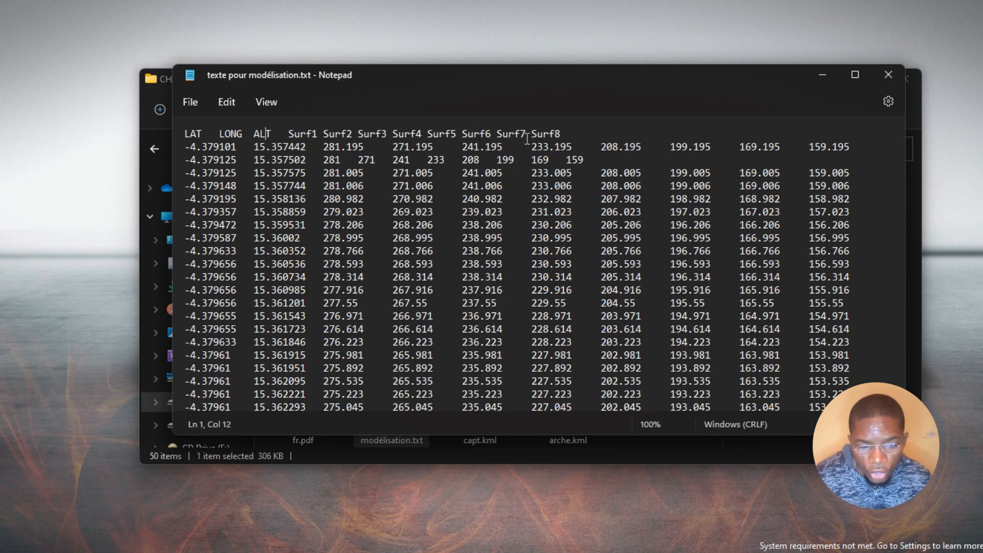
left_click(879, 73)
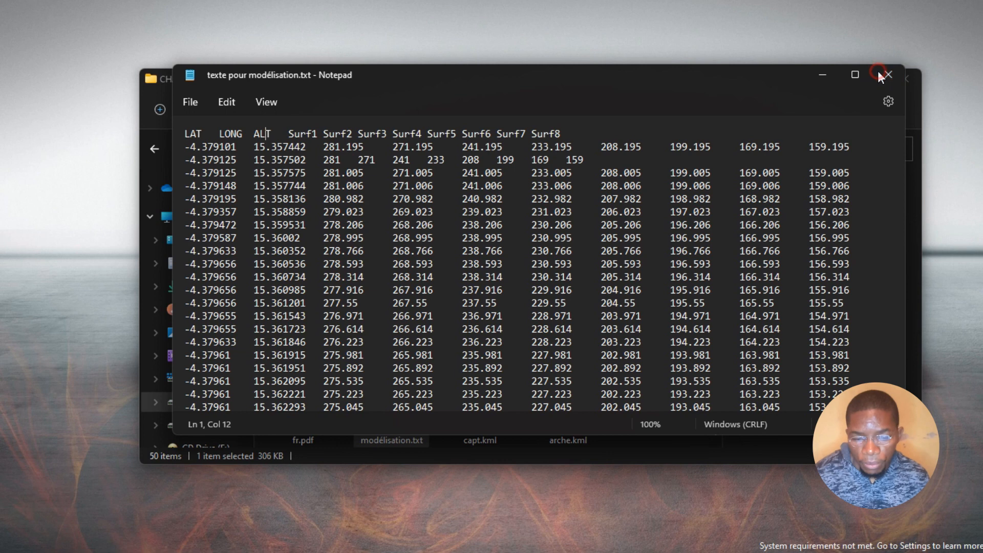
left_click(828, 82)
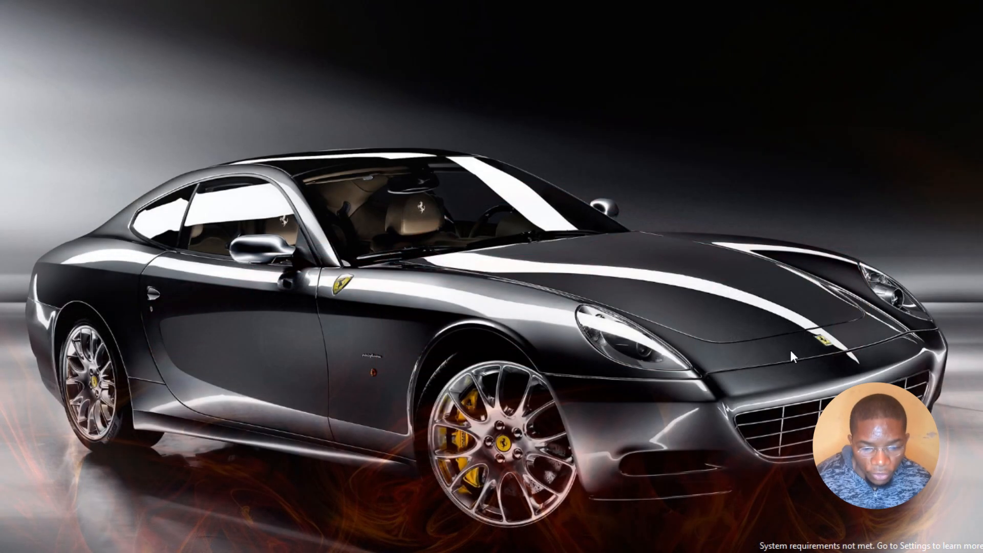
- Switch to Surfer and load texte pour modélisation.txt from the CHAPVI folder as the Grid Data dataset, using the default import options
mouse_move(777, 552)
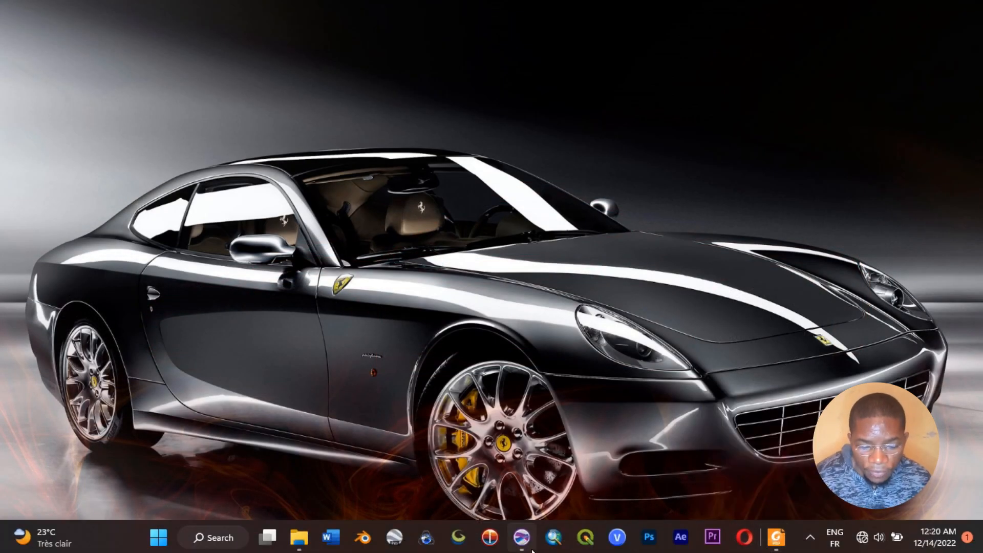
left_click(522, 537)
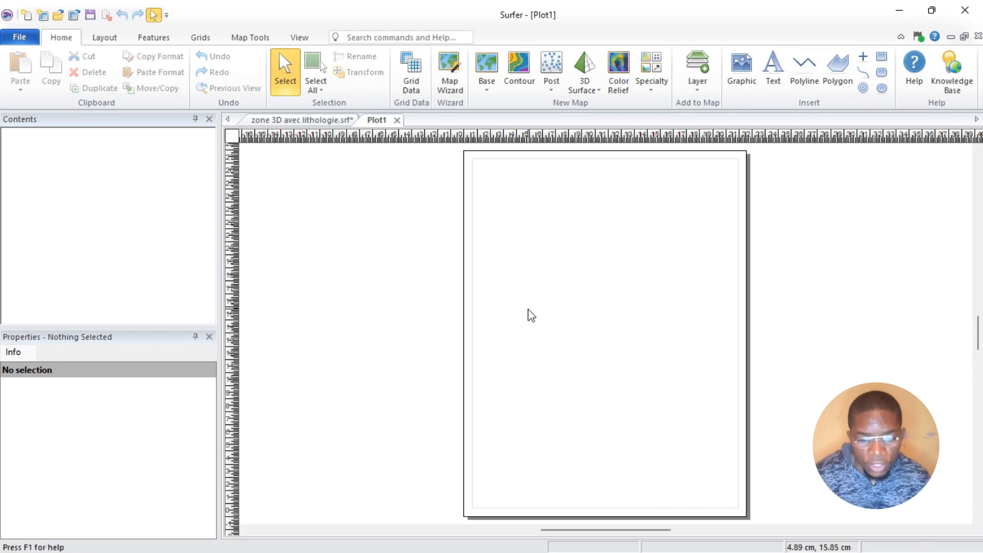
left_click(408, 81)
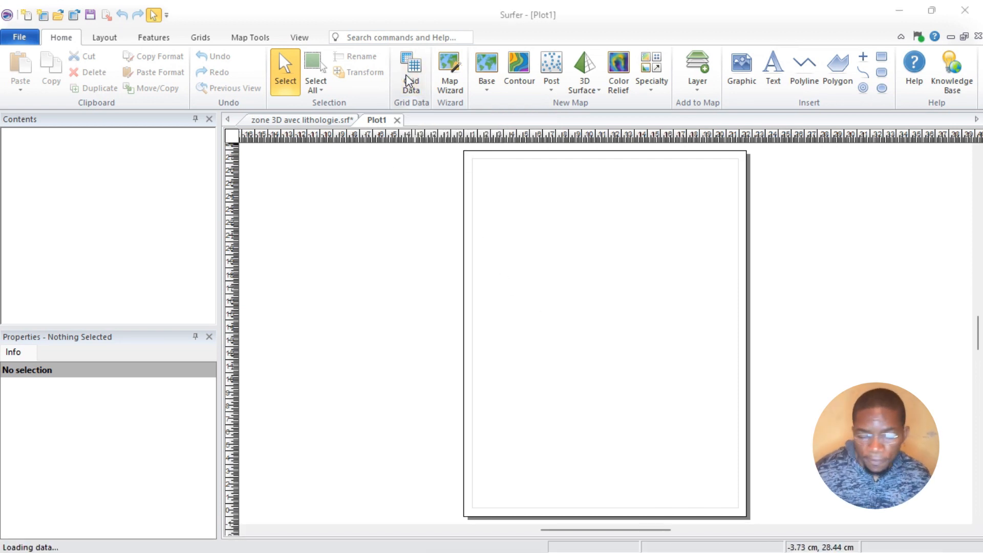
left_click(694, 113)
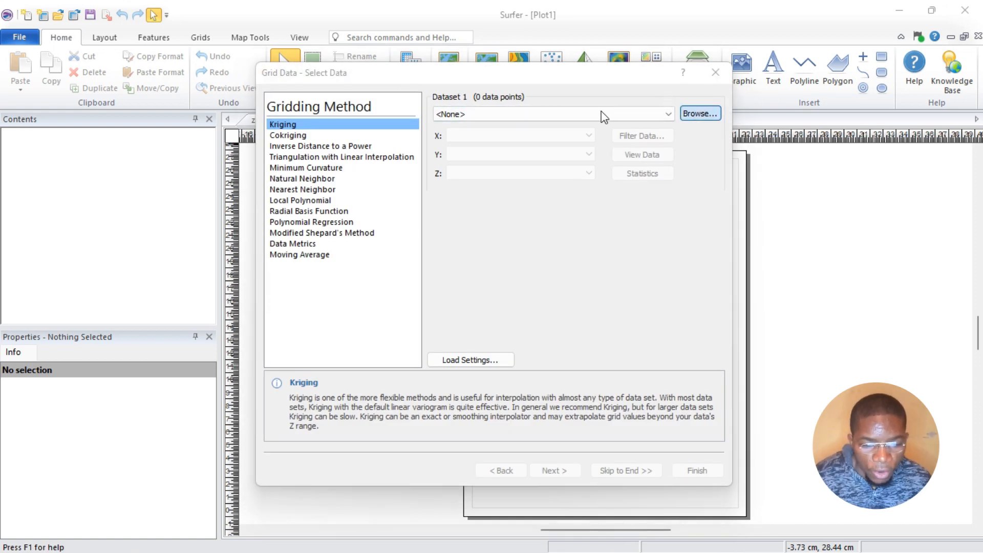
left_click(327, 295)
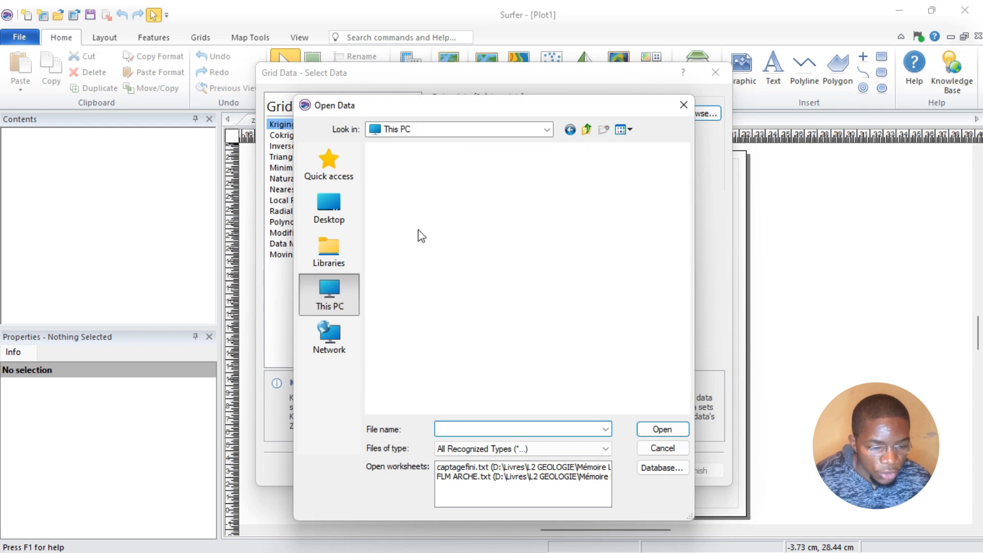
scroll(399, 256, "down", 3)
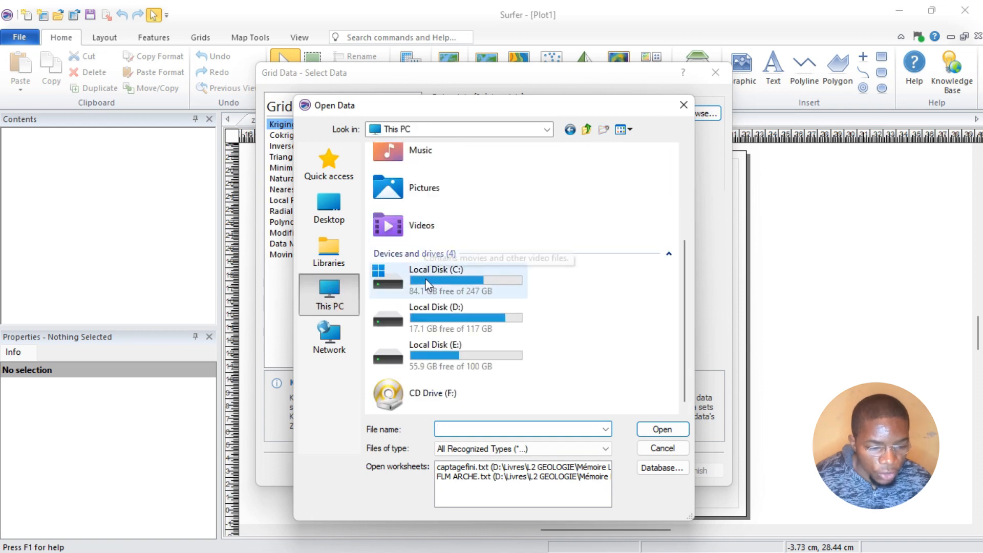
double_click(426, 325)
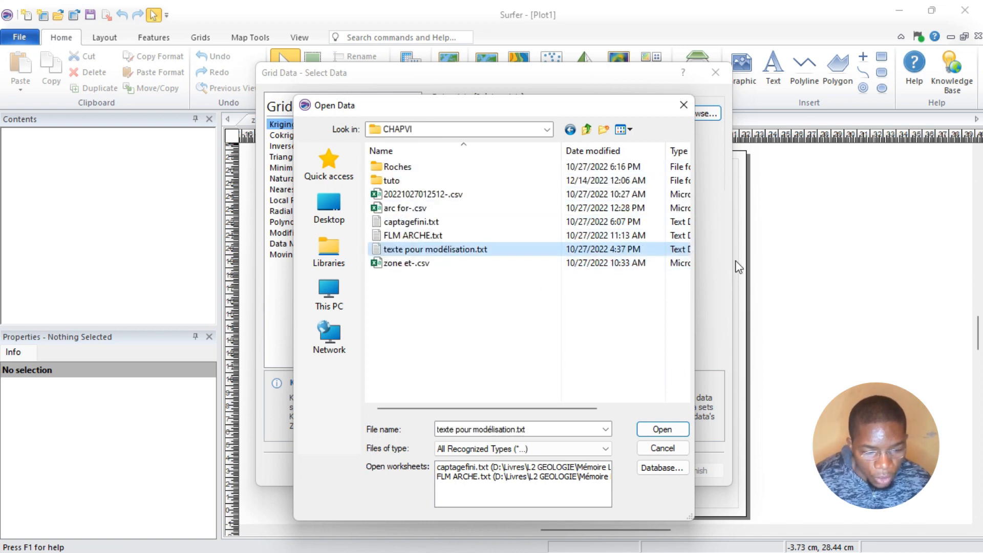
left_click(670, 431)
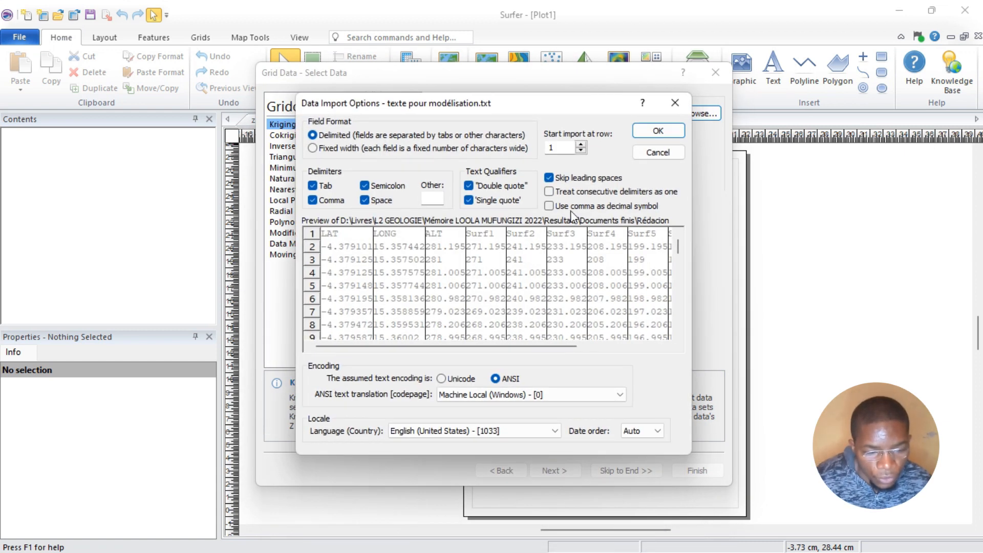
left_click(658, 132)
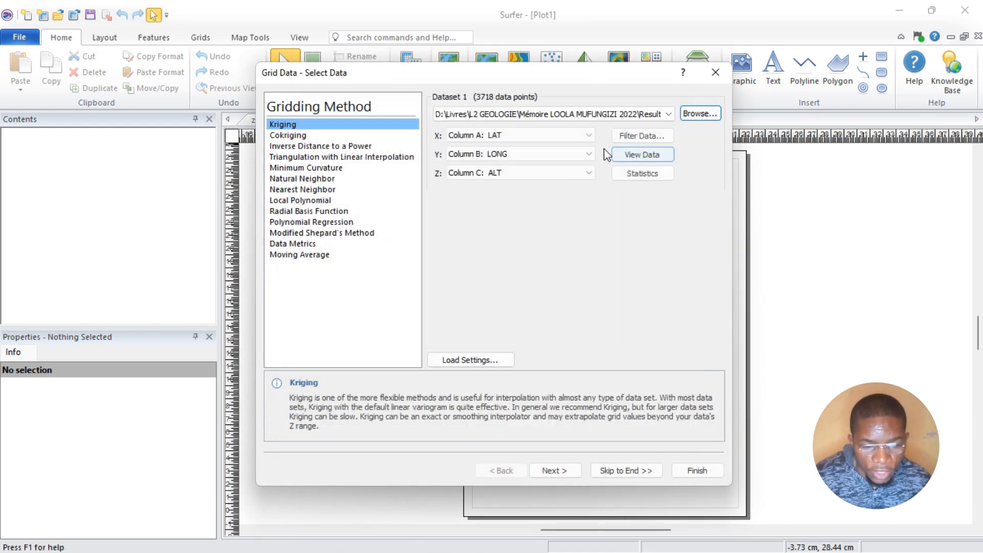
- Assign Column B: LONG to X, Column A: LAT to Y and Column C: ALT to Z
left_click(540, 135)
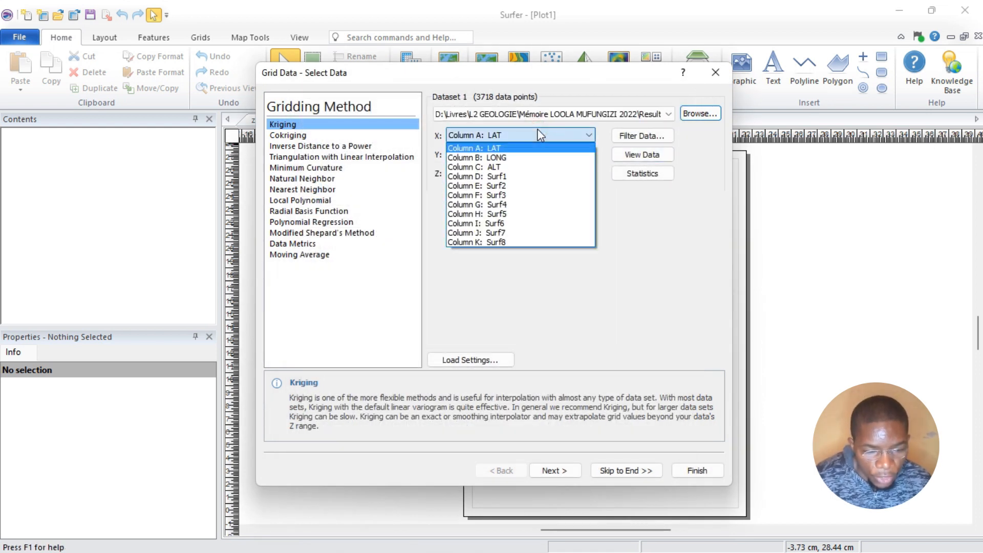
left_click(512, 157)
left_click(512, 153)
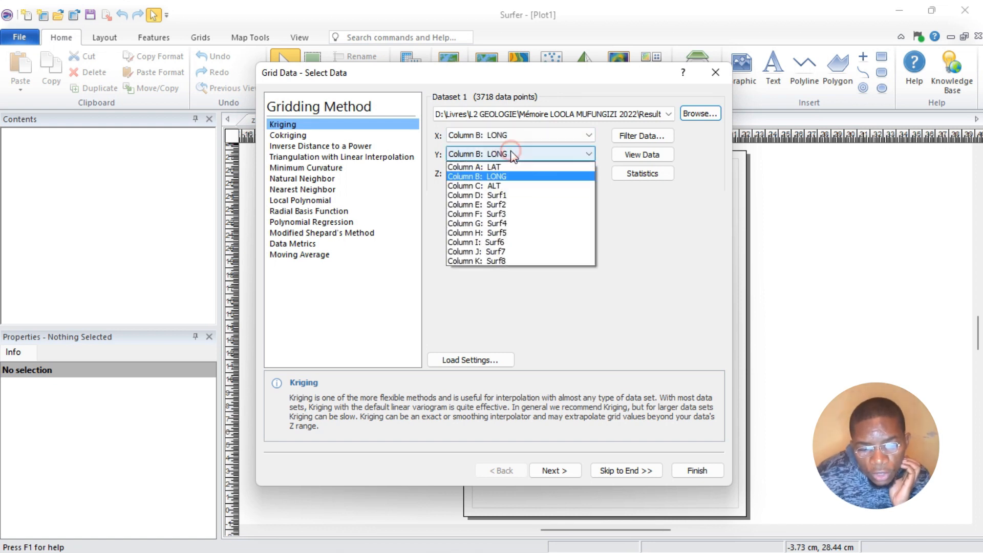
left_click(507, 167)
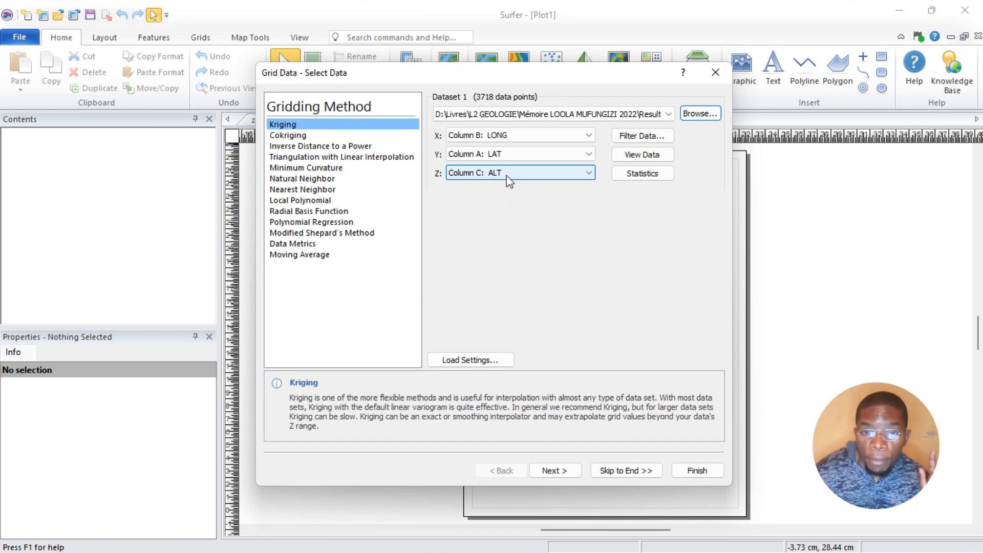
left_click(506, 175)
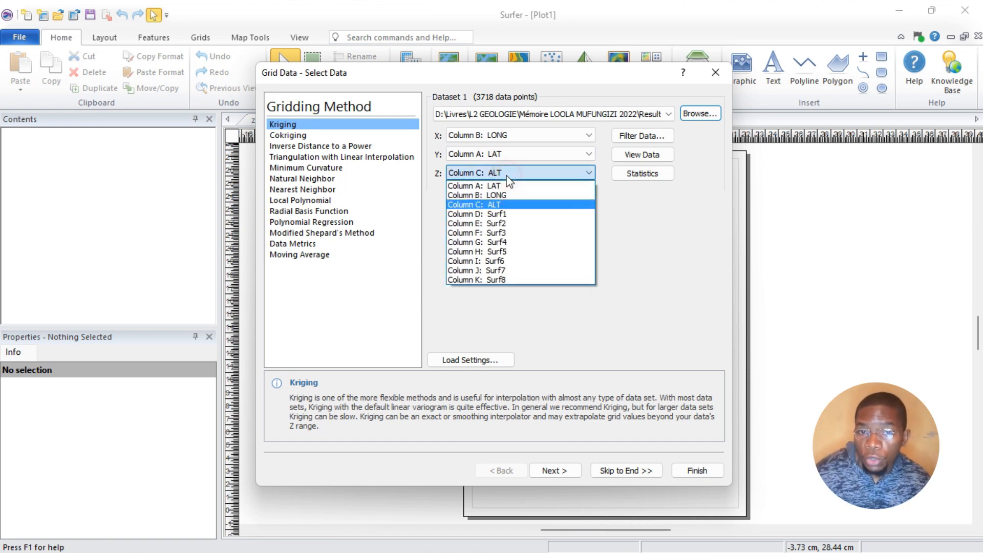
left_click(506, 205)
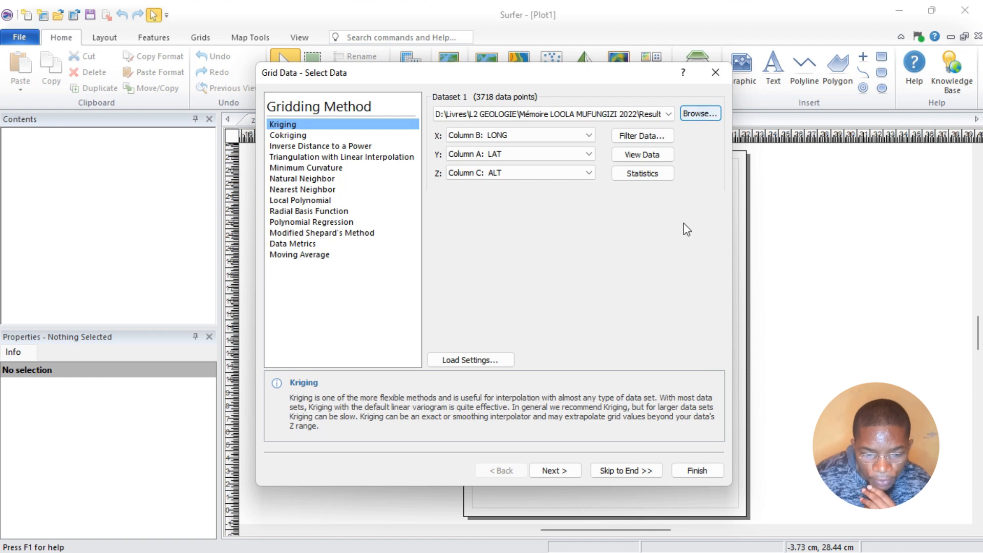
- Accept the default Kriging variogram, options and cross-validation settings and proceed to the output settings
left_click(566, 471)
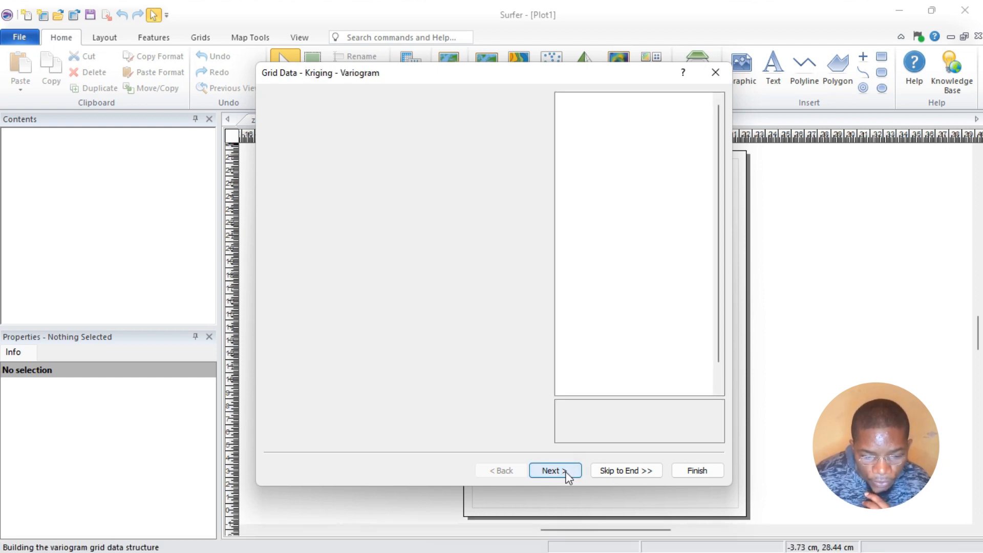
left_click(565, 472)
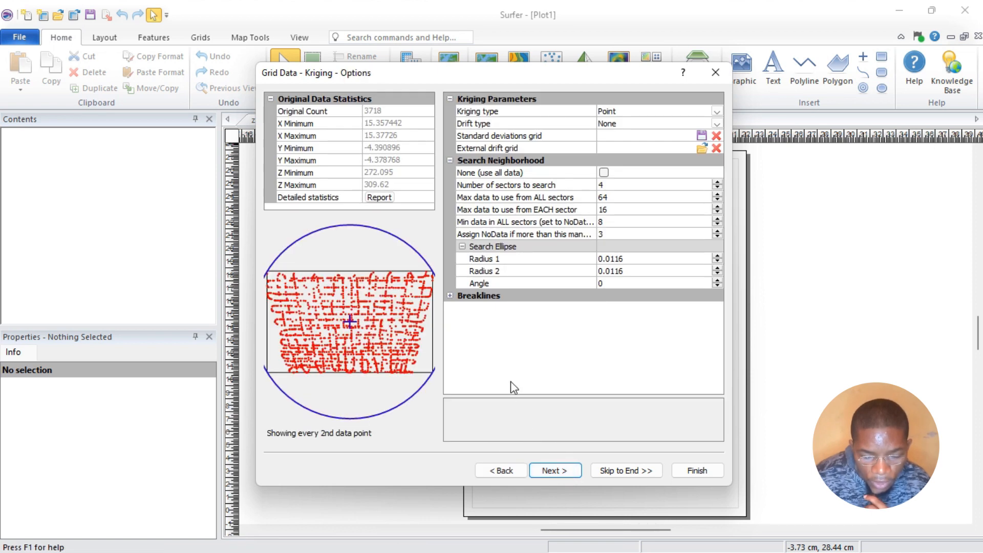
left_click(560, 471)
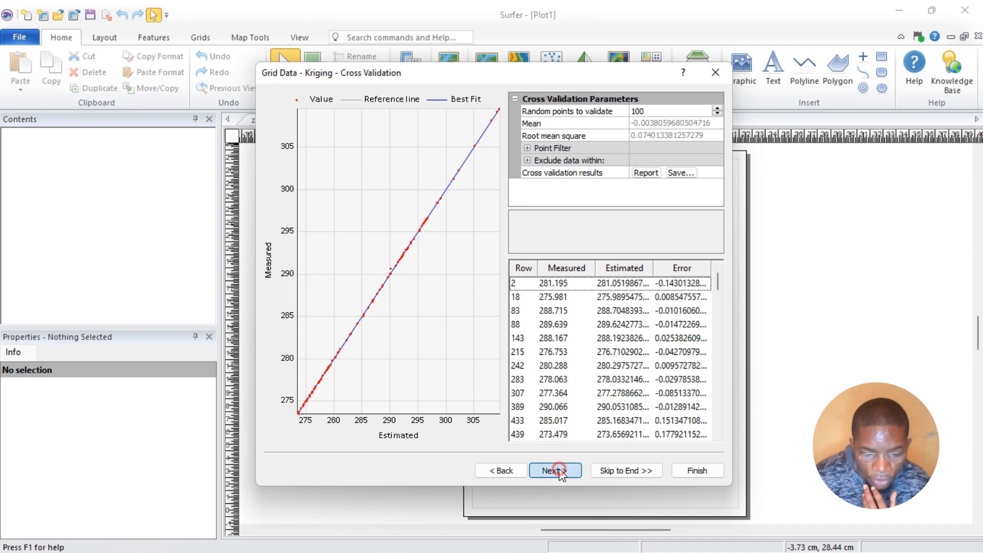
left_click(559, 469)
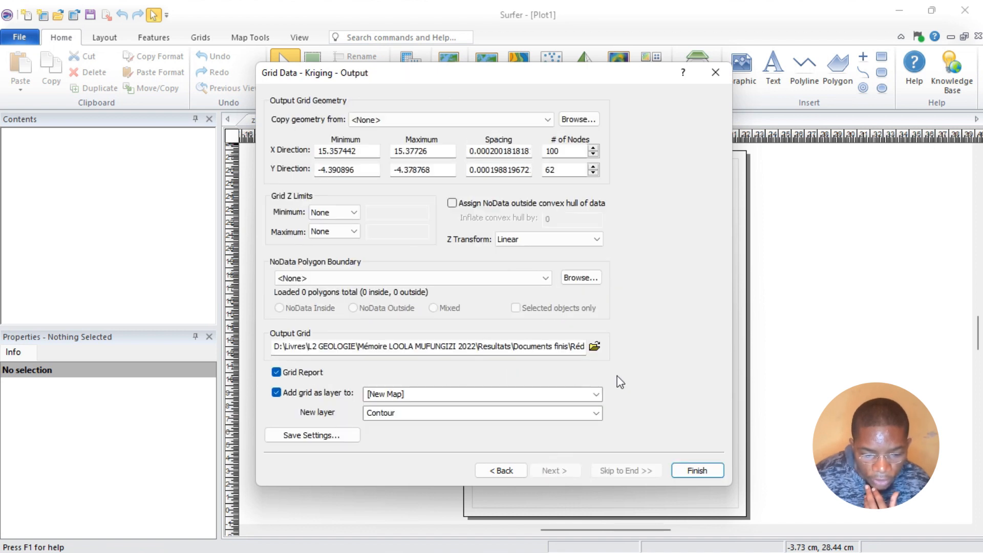
- Set the output grid file to surf1.grd in the tuto folder
left_click(595, 347)
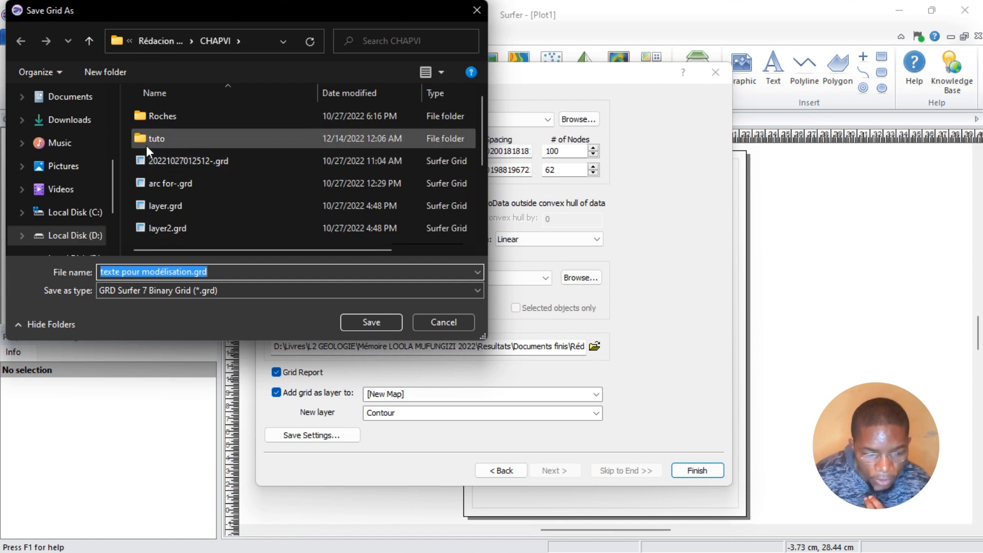
double_click(146, 138)
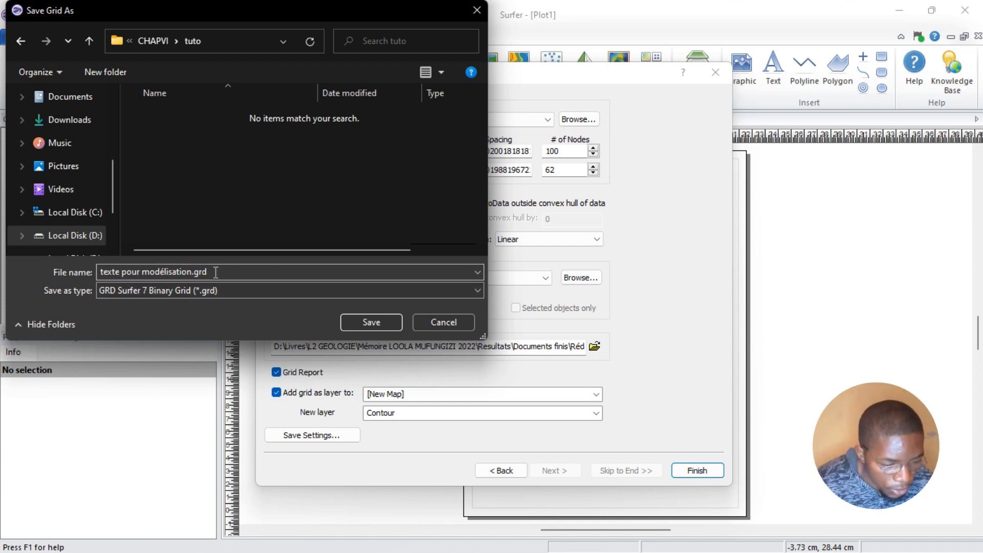
left_click(193, 271)
left_click(193, 271)
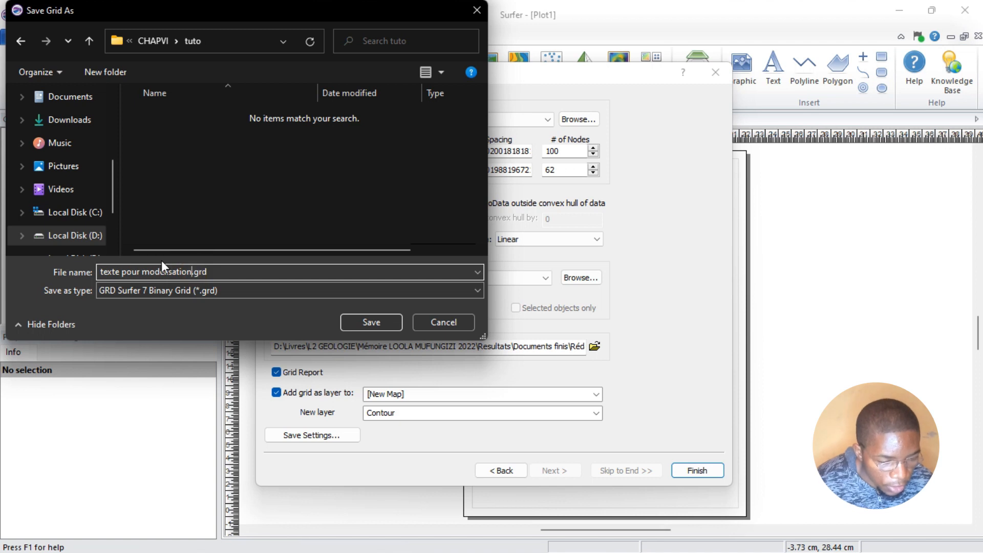
key("BackSpace")
key("BackSpace")
key("BackSpace")
key("BackSpace")
key("BackSpace")
key("BackSpace")
key("BackSpace")
key("BackSpace")
key("BackSpace")
key("BackSpace")
key("BackSpace")
key("BackSpace")
key("BackSpace")
key("BackSpace")
key("BackSpace")
key("BackSpace")
key("BackSpace")
key("BackSpace")
key("BackSpace")
key("BackSpace")
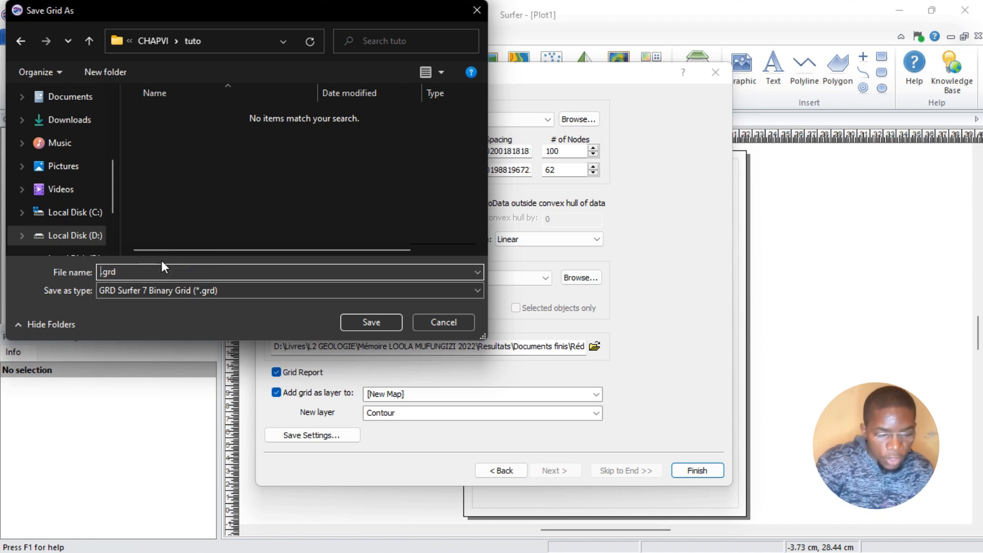
type("surf1")
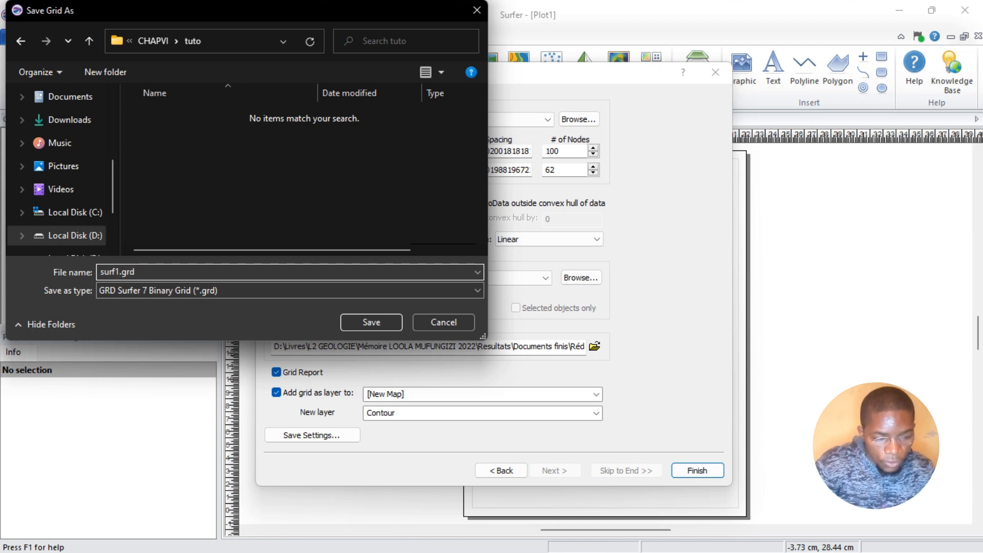
left_click(387, 316)
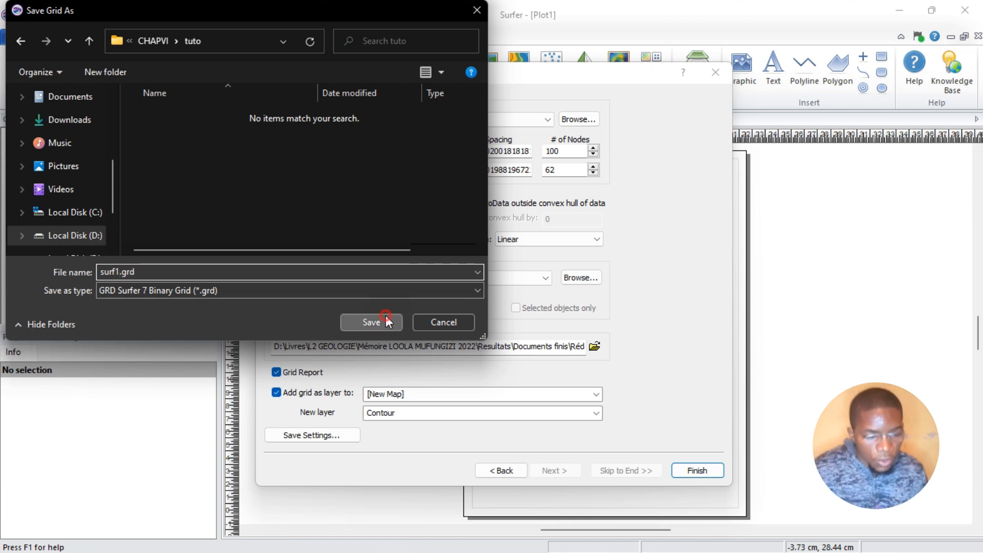
- Generate the altitude grid and close its gridding report without saving it
left_click(686, 469)
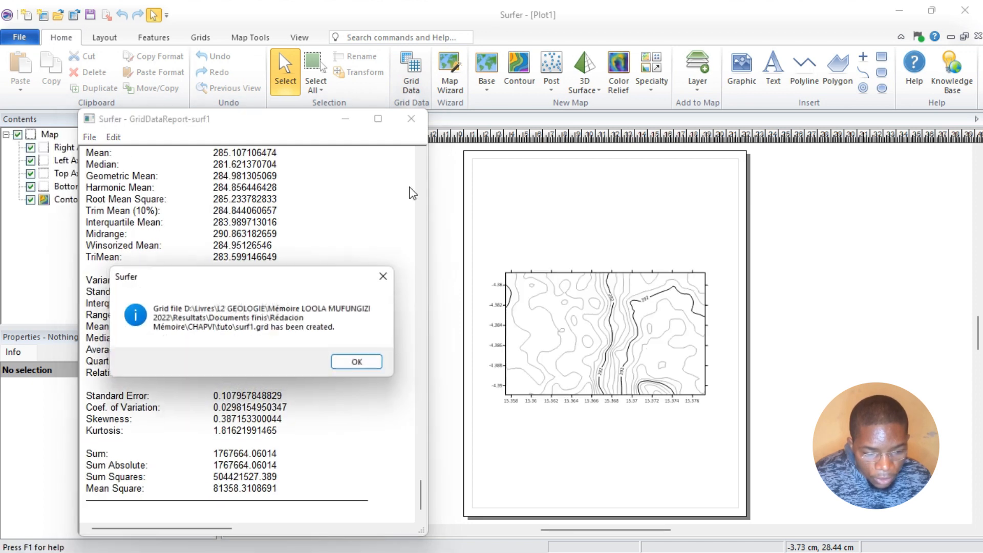
left_click(368, 365)
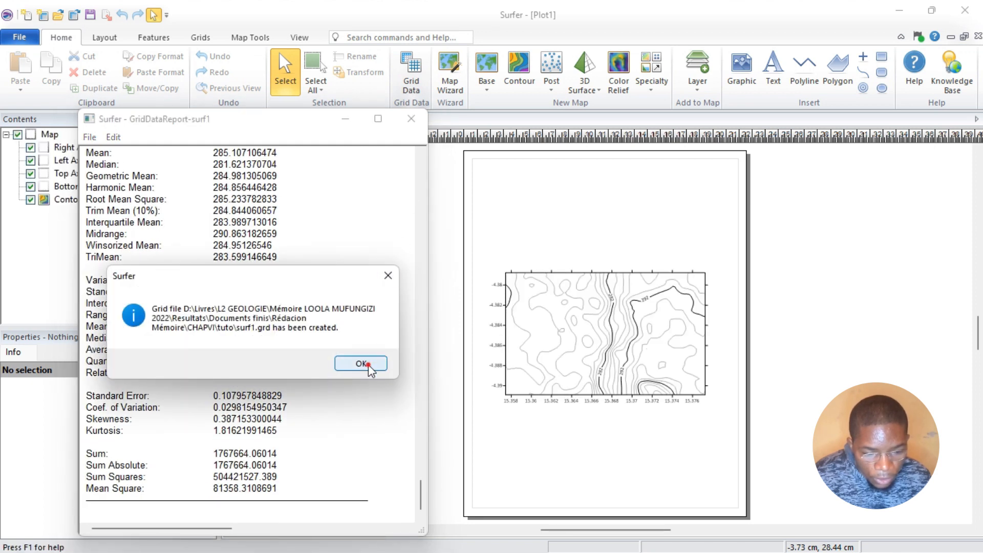
left_click(412, 119)
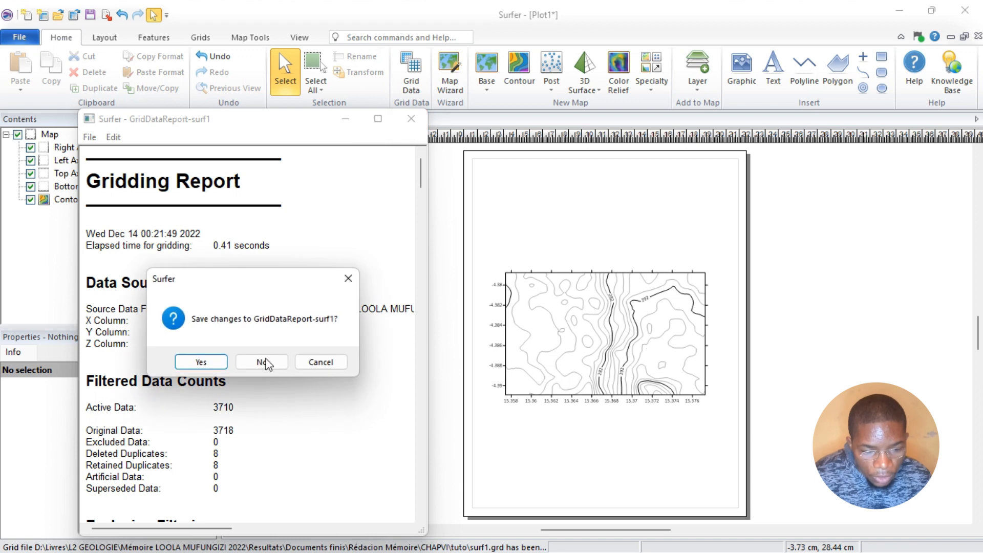
left_click(262, 362)
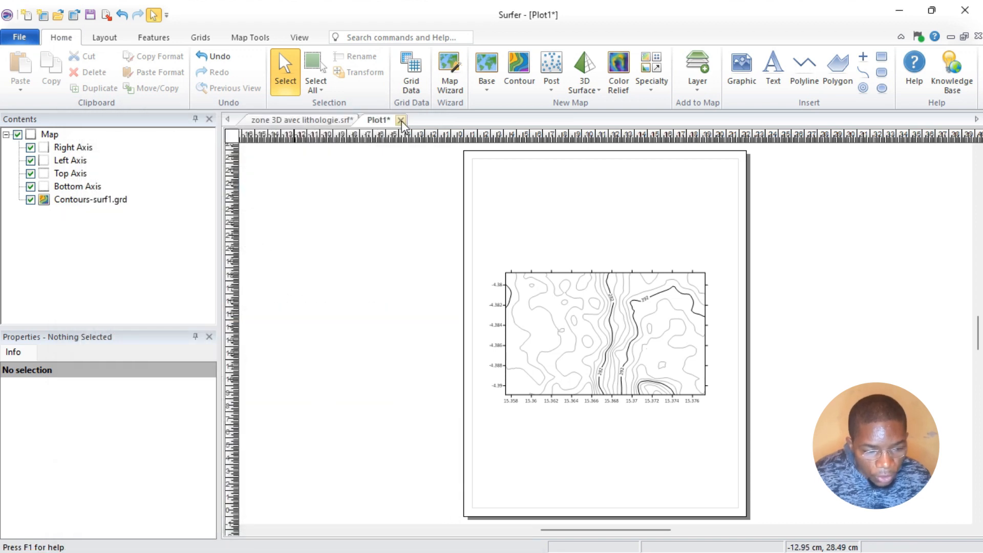
- Close Plot1 and zone 3D avec lithologie.srf without saving their changes
left_click(400, 120)
left_click(500, 313)
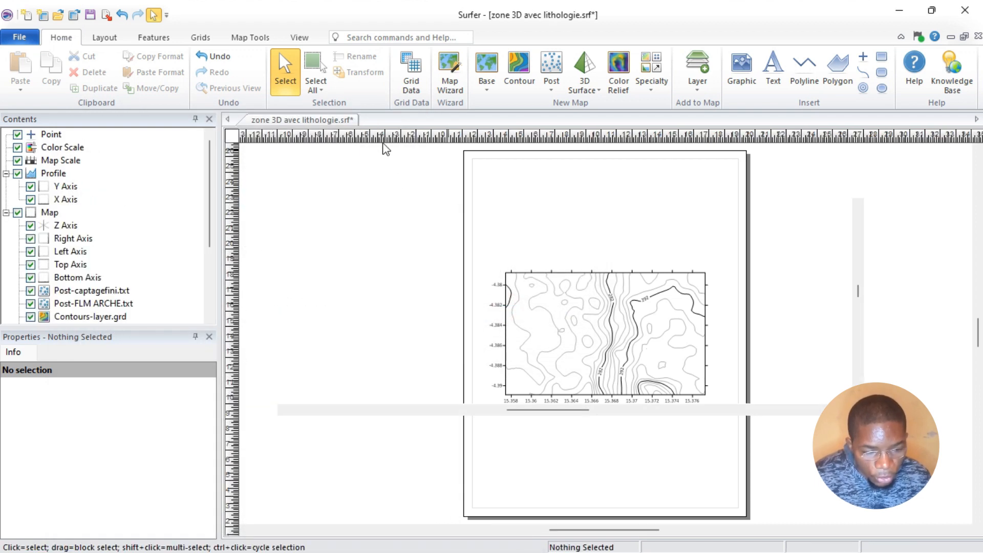
left_click(363, 120)
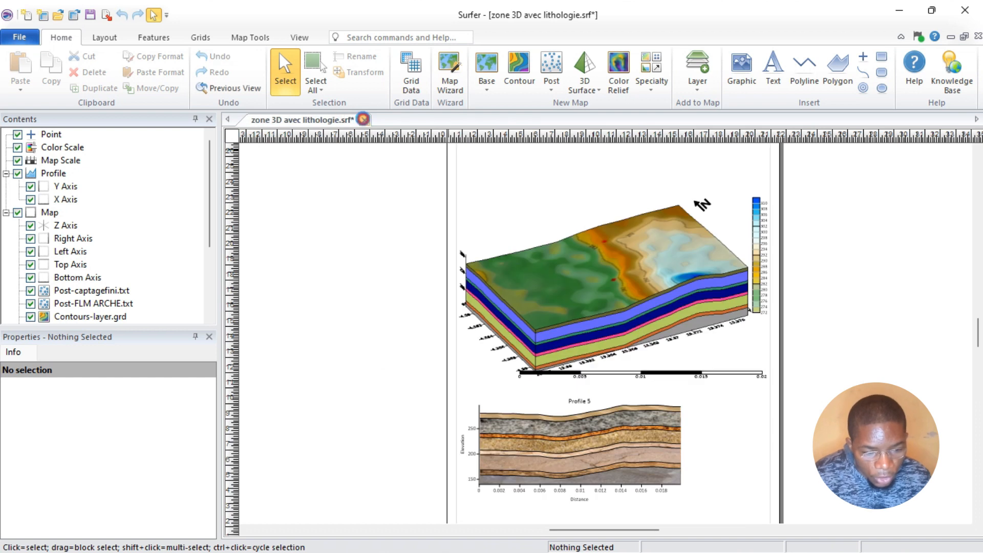
left_click(512, 313)
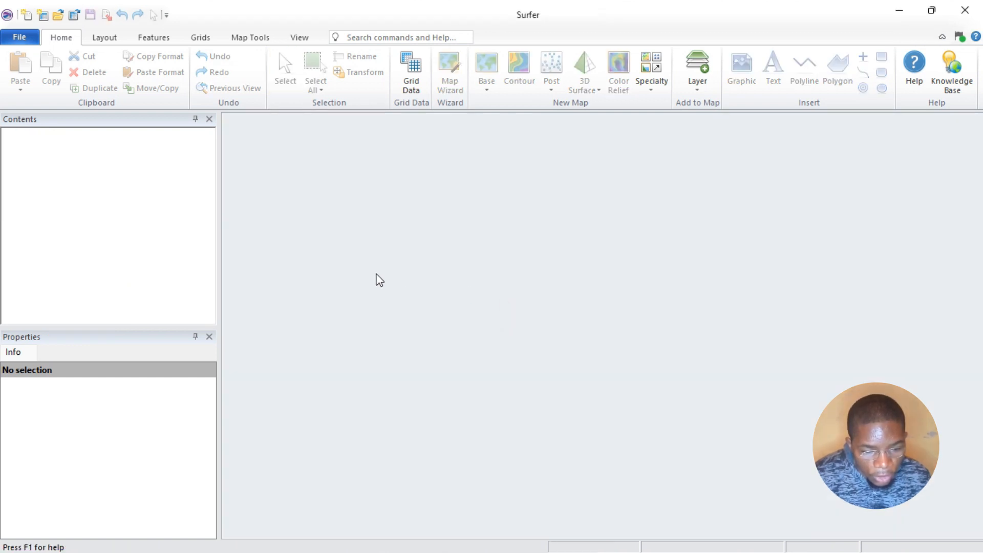
- Start a new Kriging Grid Data job with texte pour modélisation.txt from the CHAPVI folder, using the default import options
left_click(408, 83)
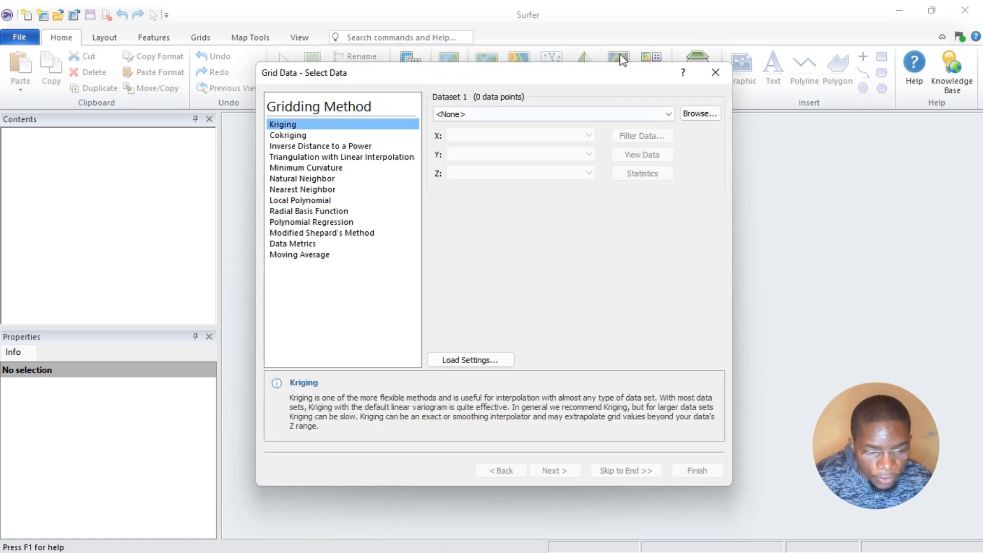
left_click(701, 115)
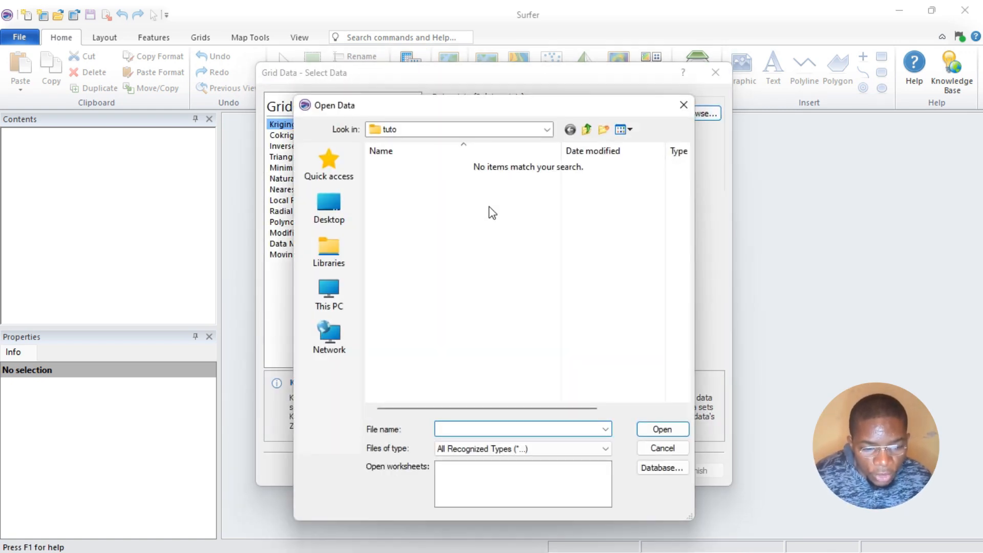
left_click(587, 130)
left_click(461, 249)
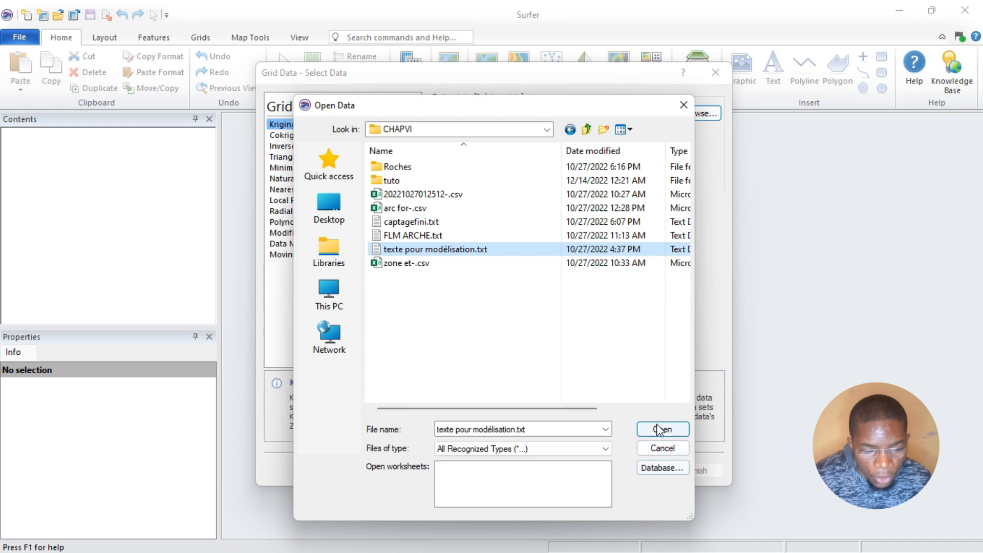
left_click(659, 432)
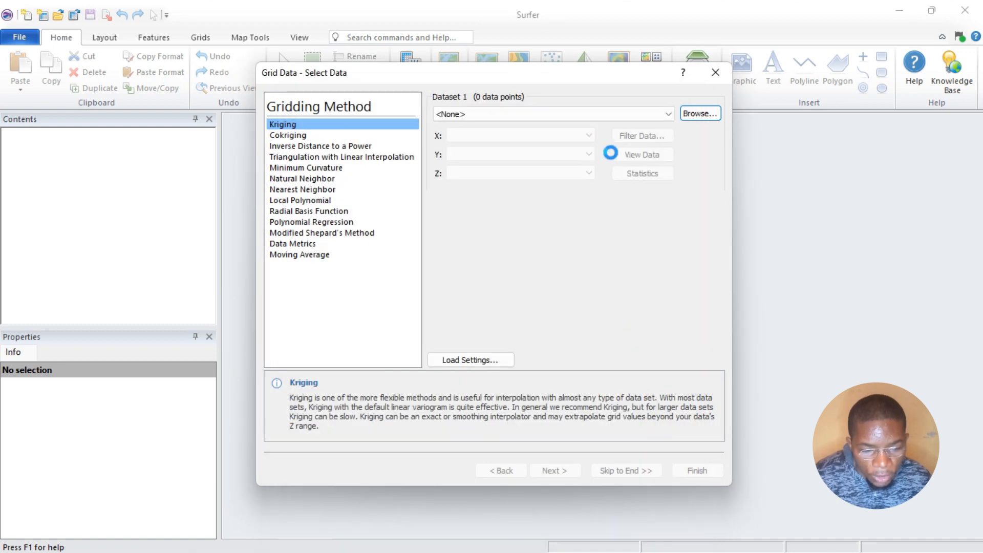
left_click(659, 131)
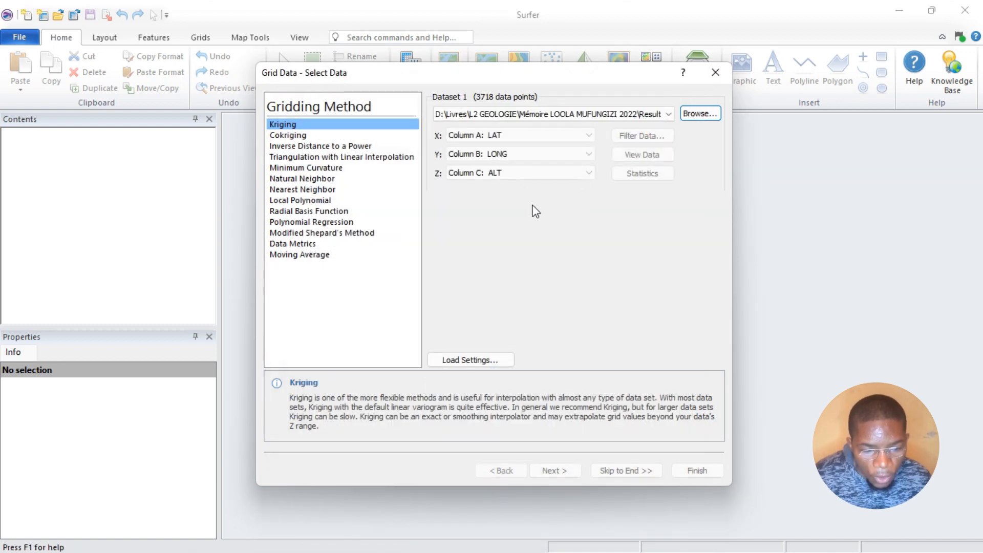
- Assign Column B: LONG to X, Column A: LAT to Y and Column D: Surf1 to Z
left_click(519, 139)
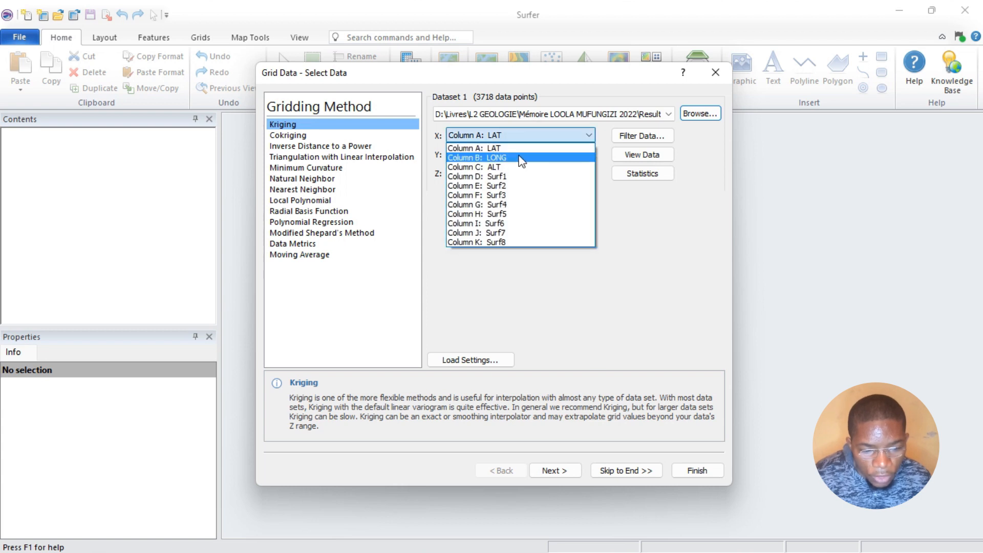
left_click(519, 149)
left_click(516, 153)
left_click(506, 168)
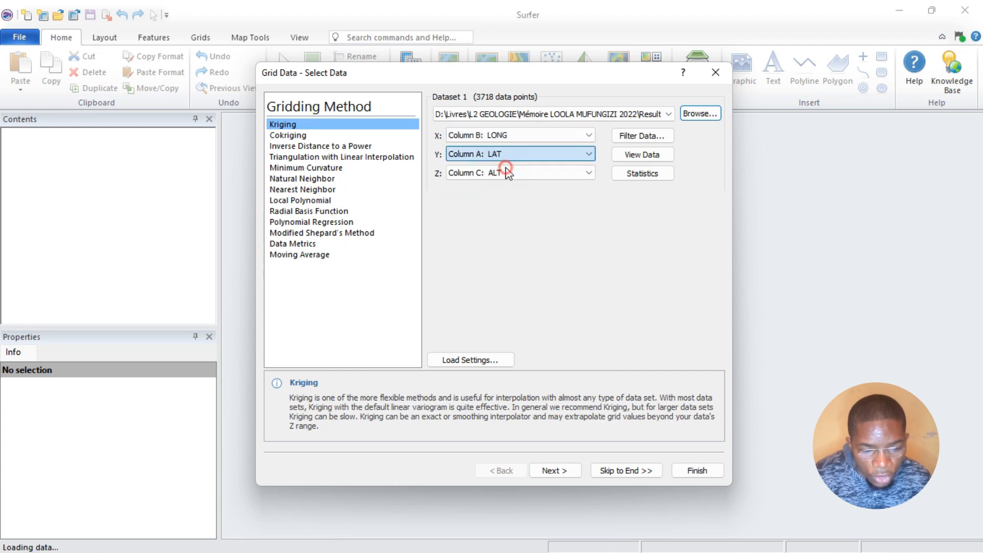
left_click(504, 174)
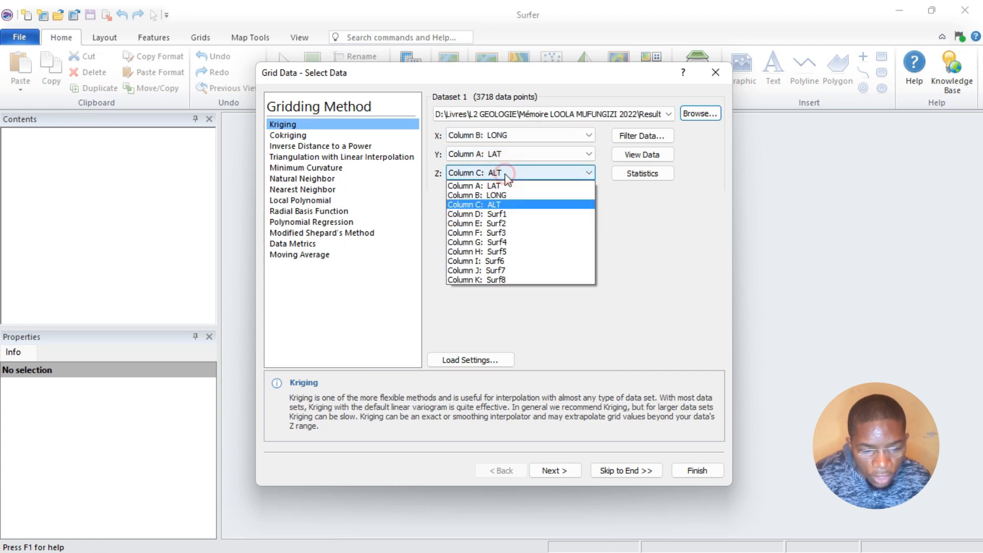
left_click(515, 214)
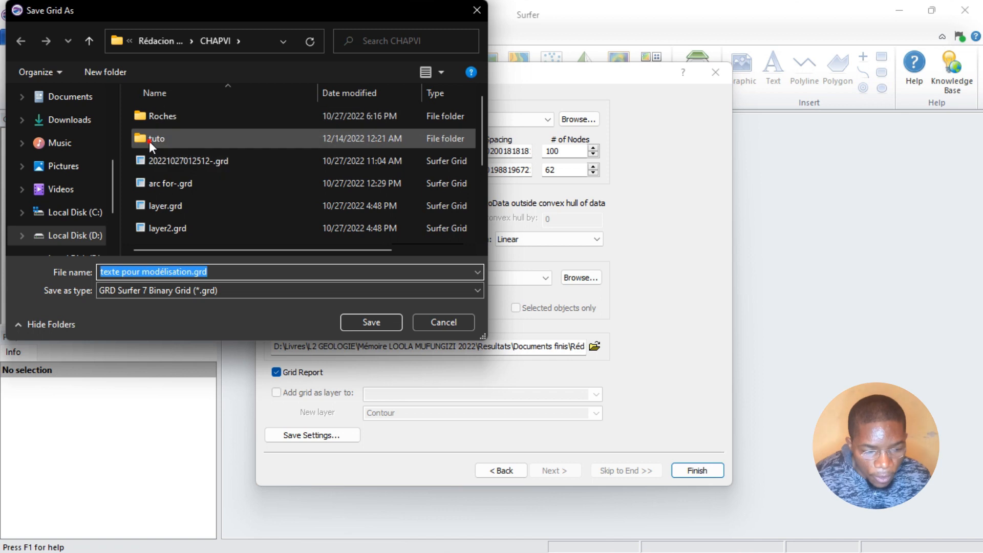
- Set the output grid file to surface2.grd in the tuto folder and generate the Surf1 grid
double_click(149, 140)
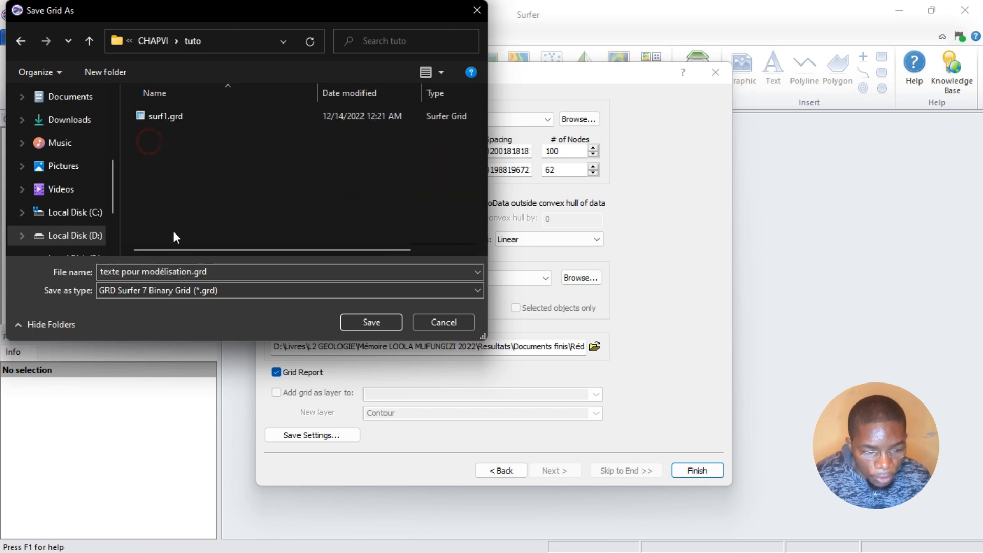
double_click(190, 272)
left_click(189, 272)
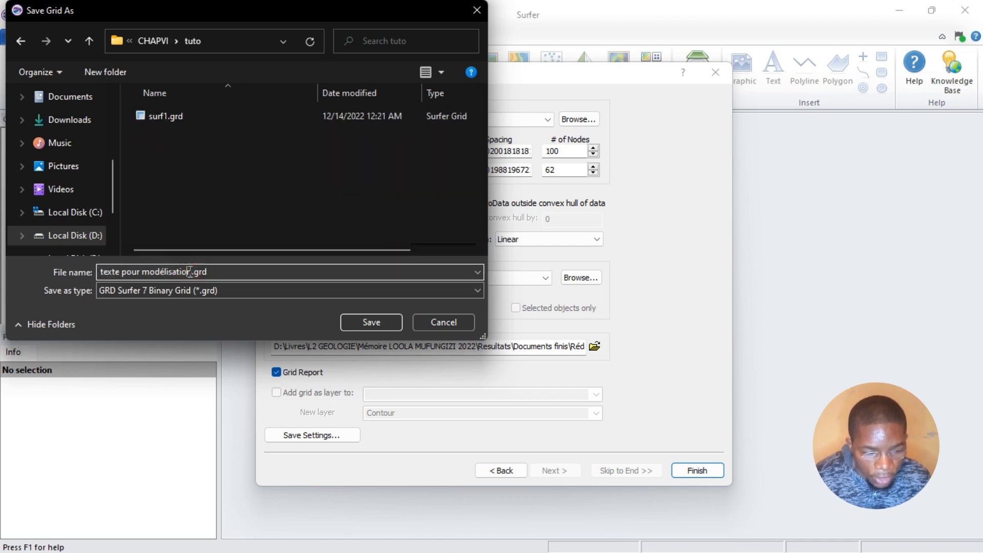
key("BackSpace")
key("BackSpace")
key("BackSpace")
key("BackSpace")
key("BackSpace")
key("BackSpace")
key("BackSpace")
key("BackSpace")
key("BackSpace")
key("BackSpace")
key("BackSpace")
key("BackSpace")
key("BackSpace")
key("BackSpace")
key("BackSpace")
key("BackSpace")
key("BackSpace")
key("BackSpace")
key("BackSpace")
key("BackSpace")
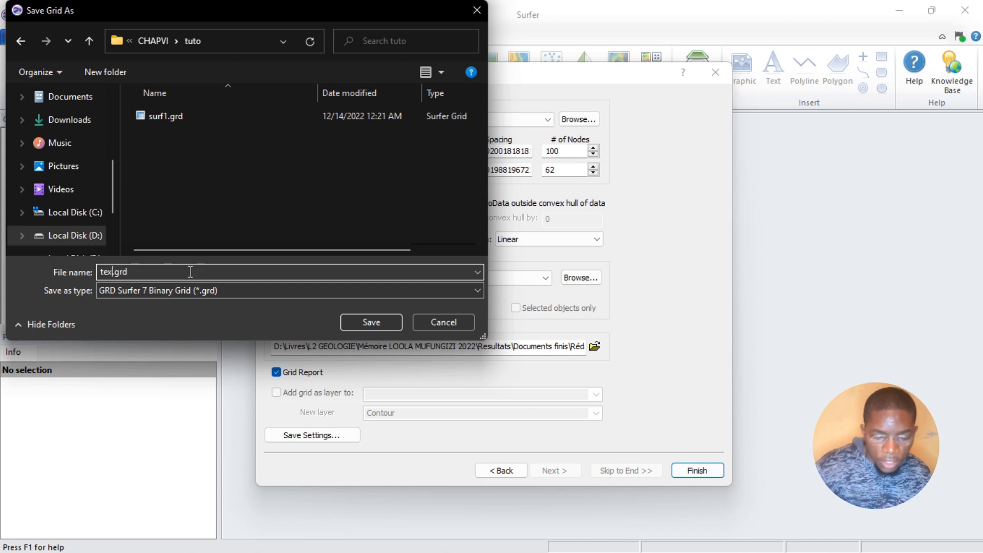
type("surface2")
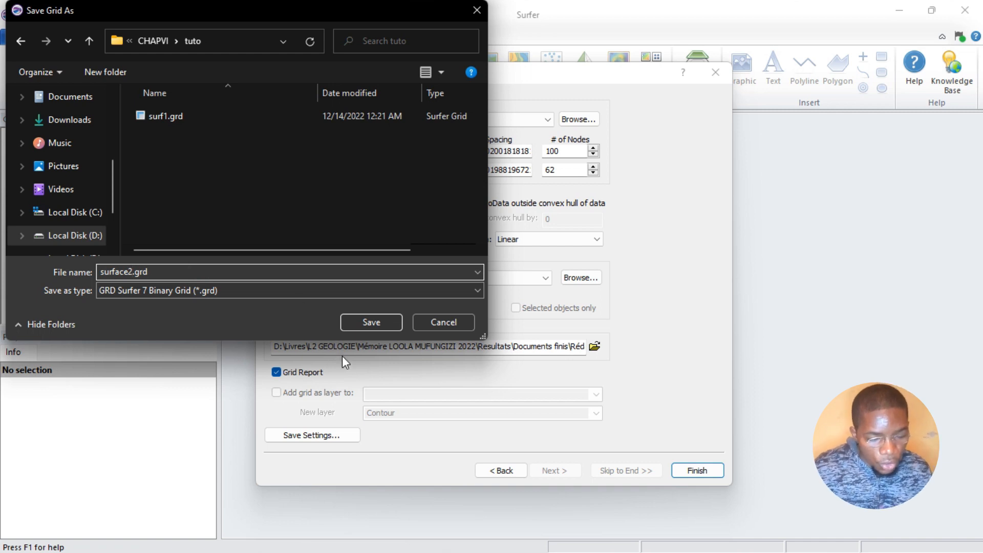
left_click(363, 327)
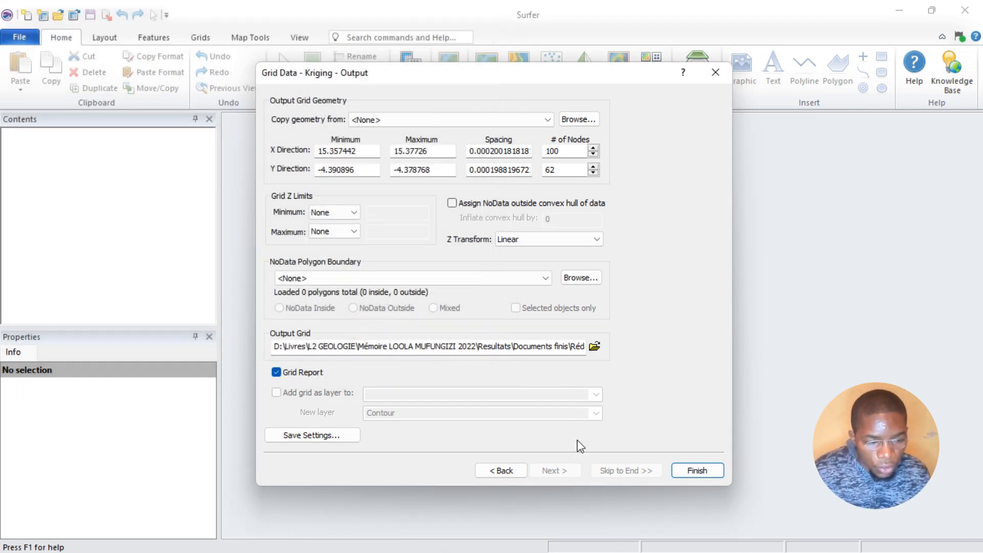
left_click(686, 470)
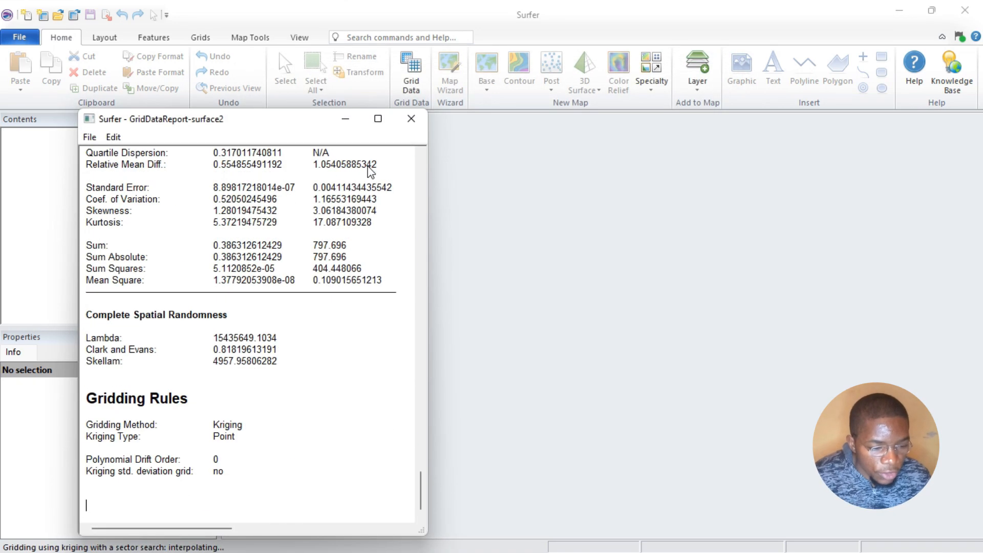
- Load texte pour modélisation.txt from the CHAPVI folder into another Kriging Grid Data job with the default import options
left_click(420, 90)
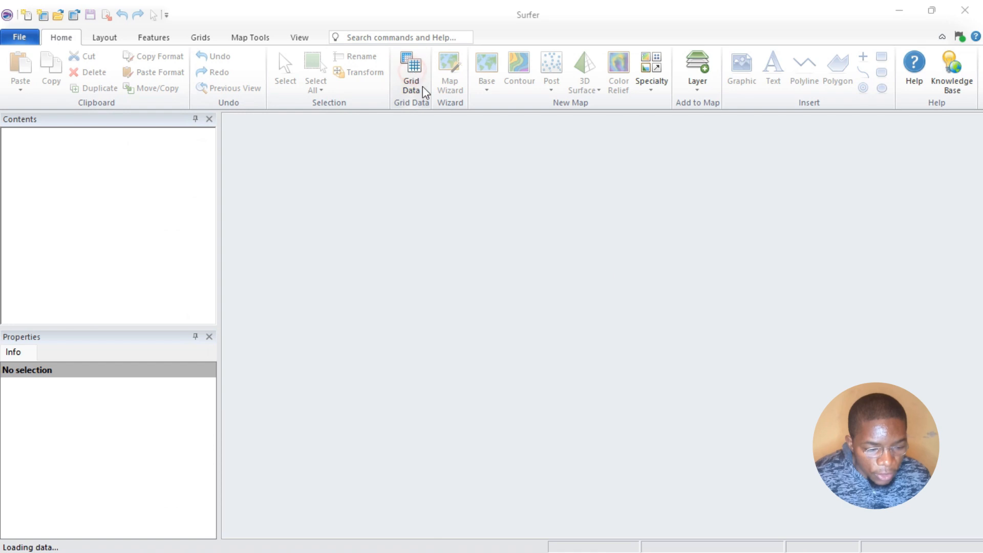
left_click(707, 114)
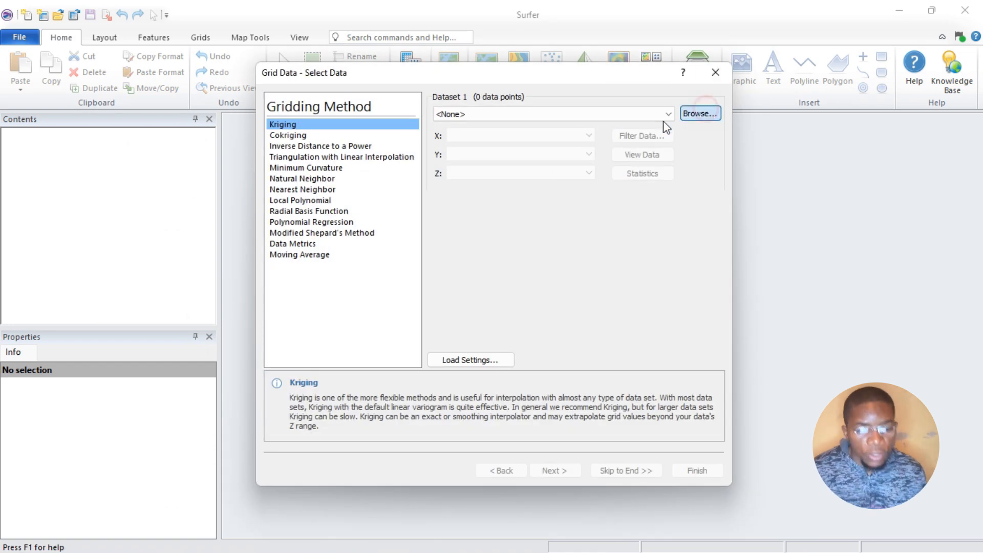
left_click(547, 130)
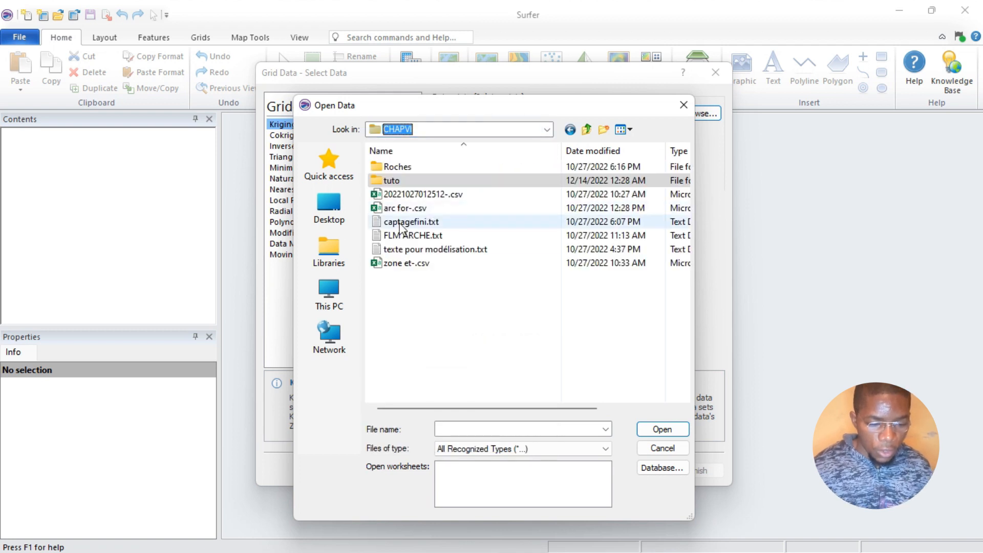
double_click(405, 250)
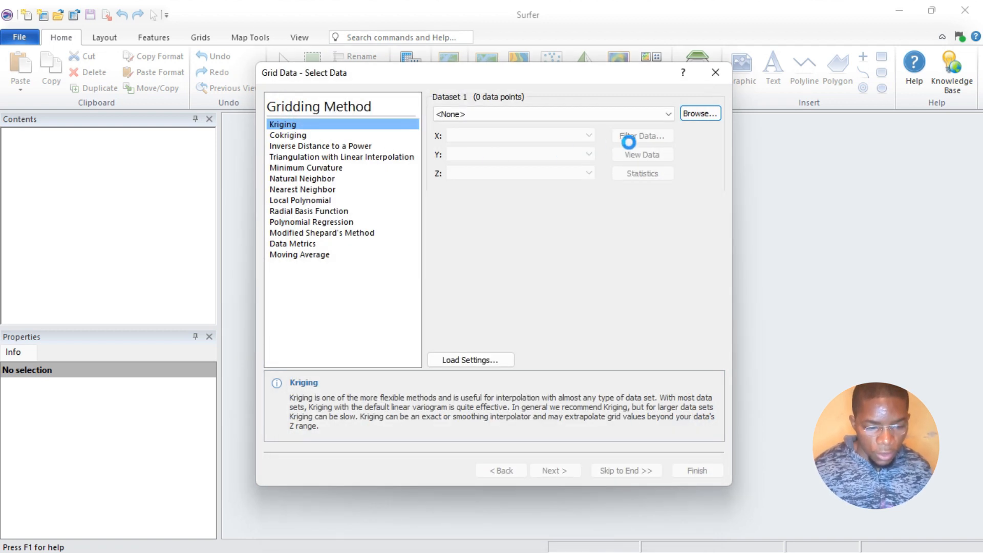
left_click(658, 130)
- Assign Column B: LONG to X, Column A: LAT to Y and Column J: Surf7 to Z, and proceed to the variogram settings
left_click(511, 173)
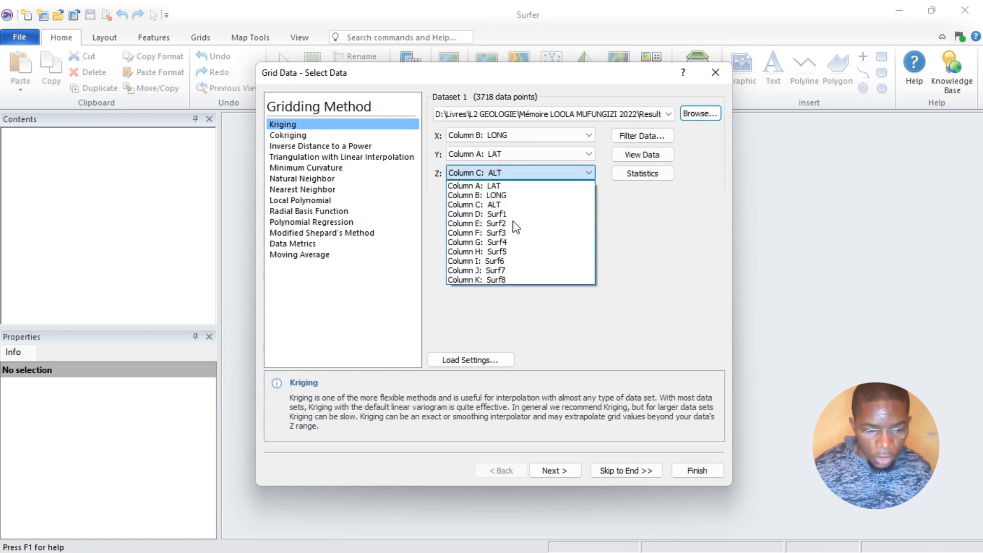
left_click(501, 271)
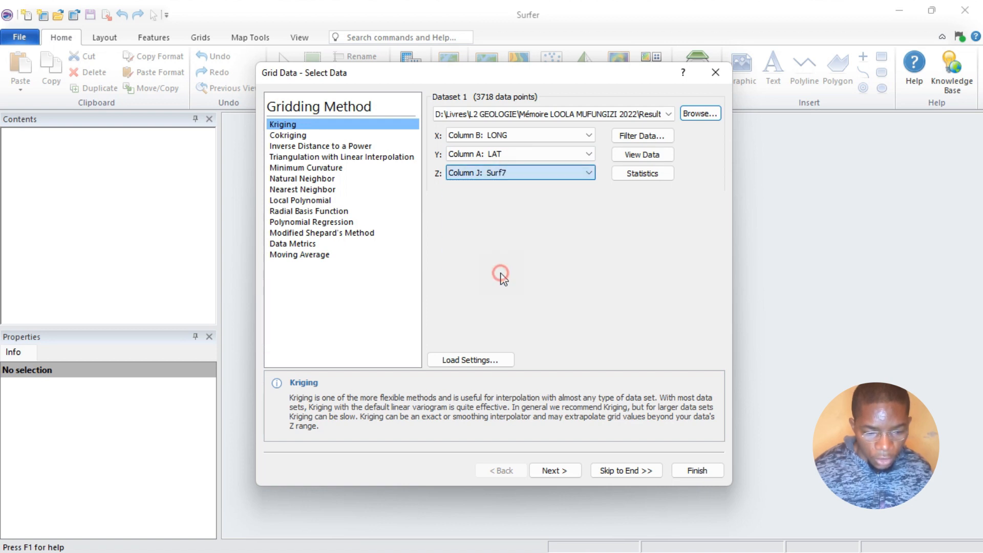
left_click(554, 470)
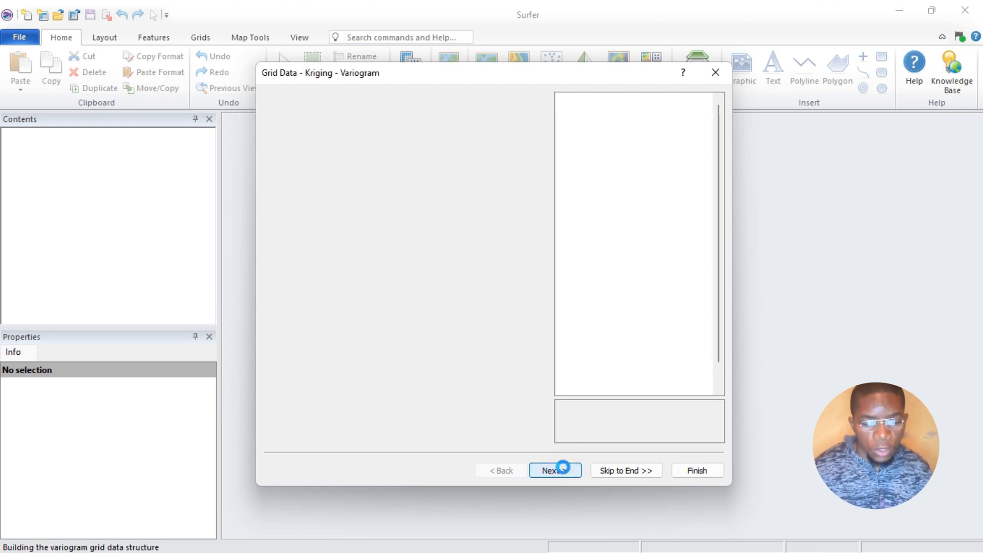
- Accept the default variogram, kriging options and cross-validation settings for the Surf7 grid
left_click(554, 470)
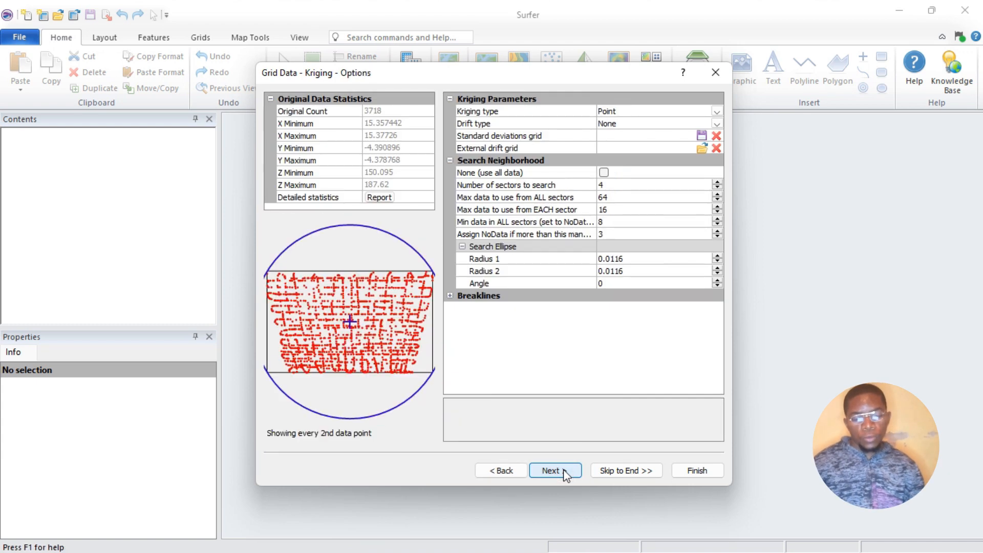
left_click(554, 470)
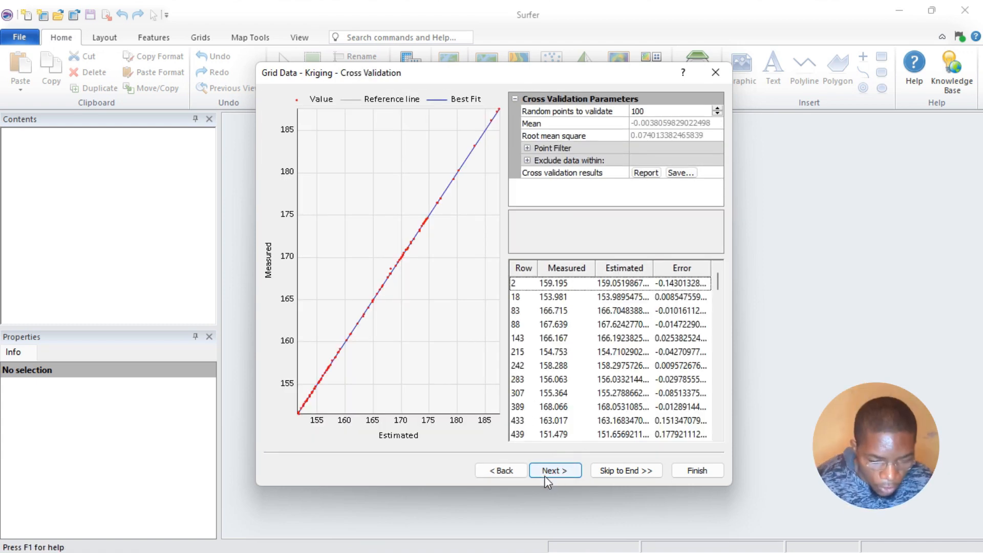
left_click(546, 474)
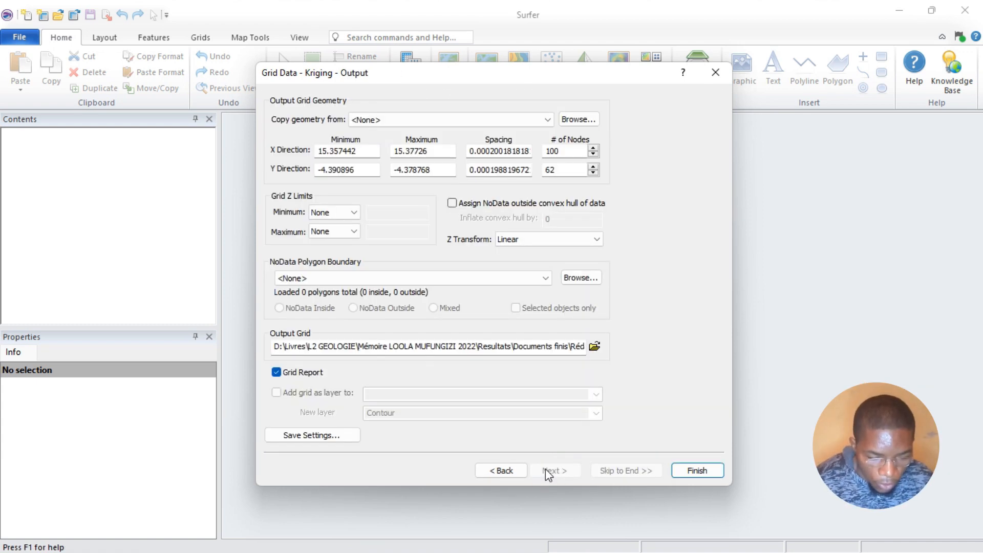
- Set the output grid file to surf8.grd in the tuto folder
left_click(595, 347)
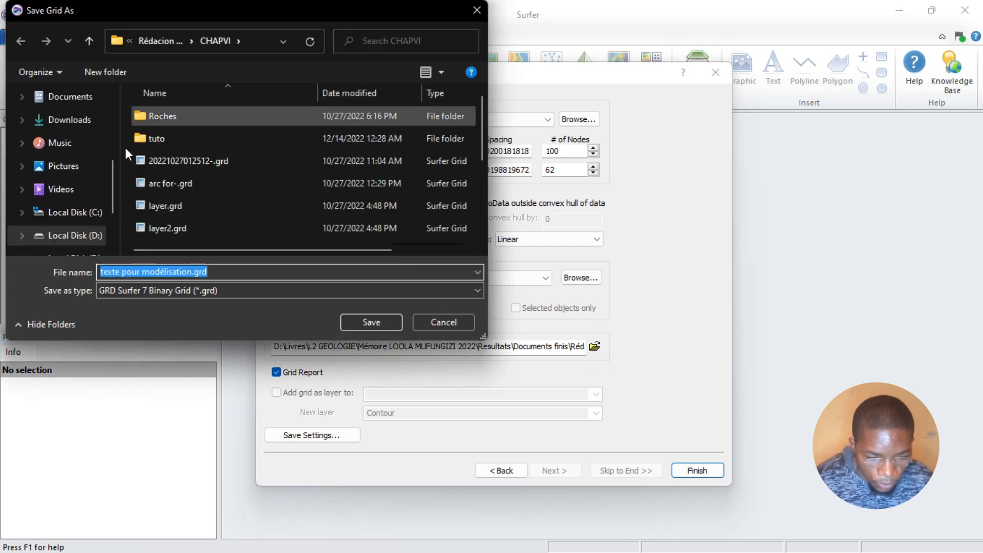
left_click(151, 142)
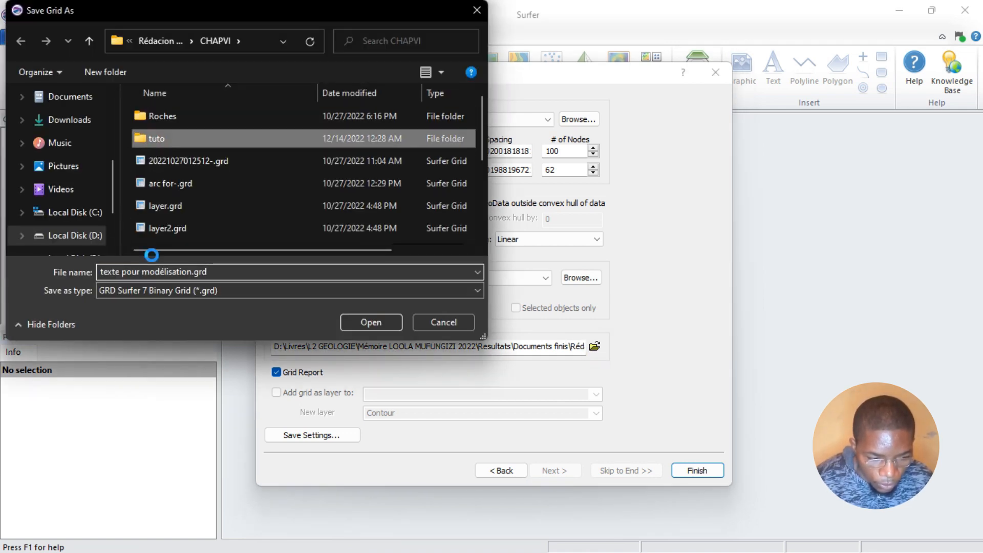
left_click(183, 230)
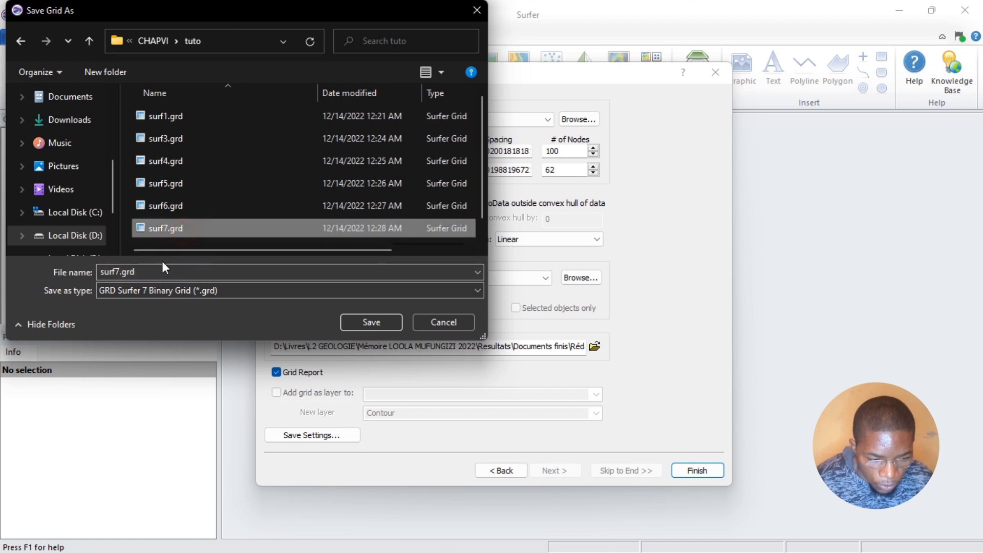
left_click(121, 268)
left_click(120, 267)
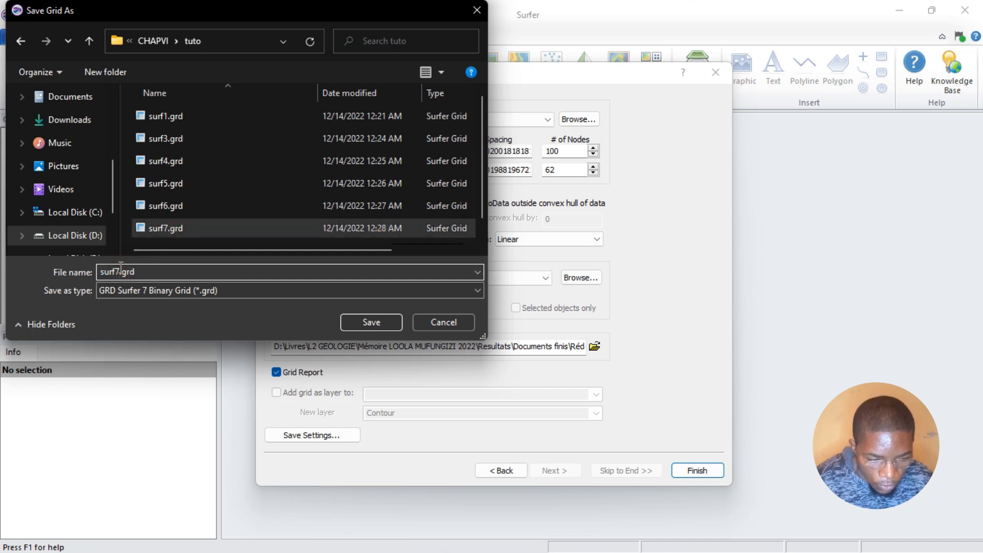
key("BackSpace")
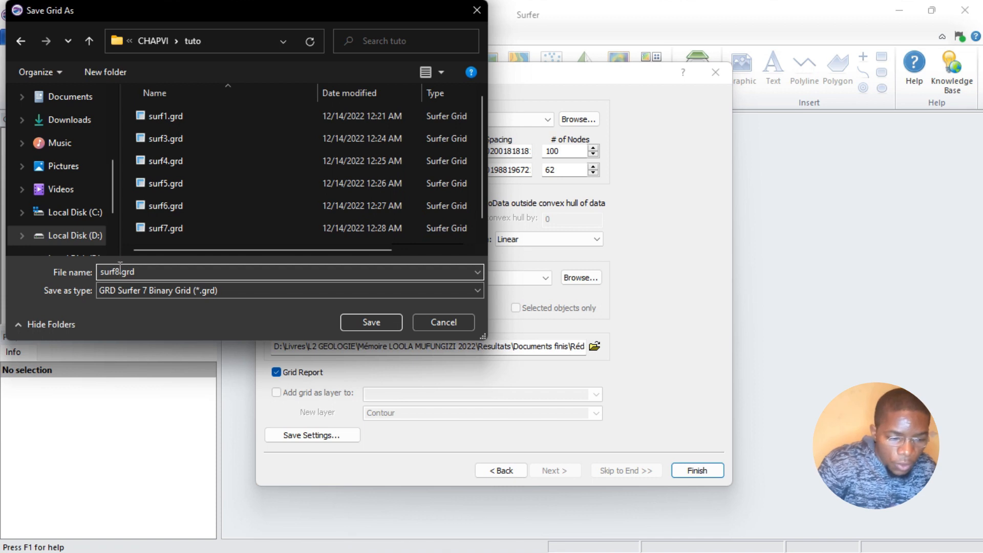
left_click(361, 323)
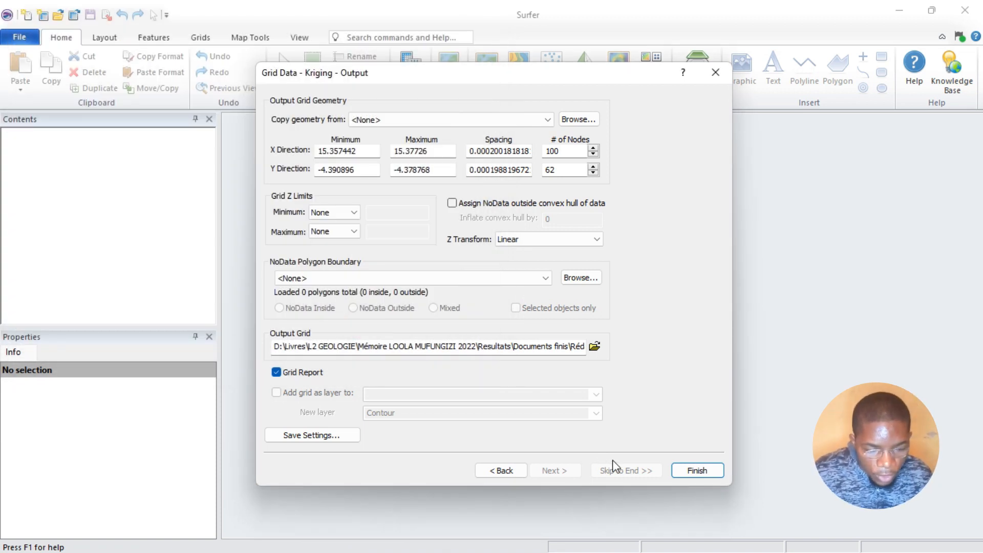
- Generate the Surf7 grid and close its gridding report without saving it
left_click(686, 468)
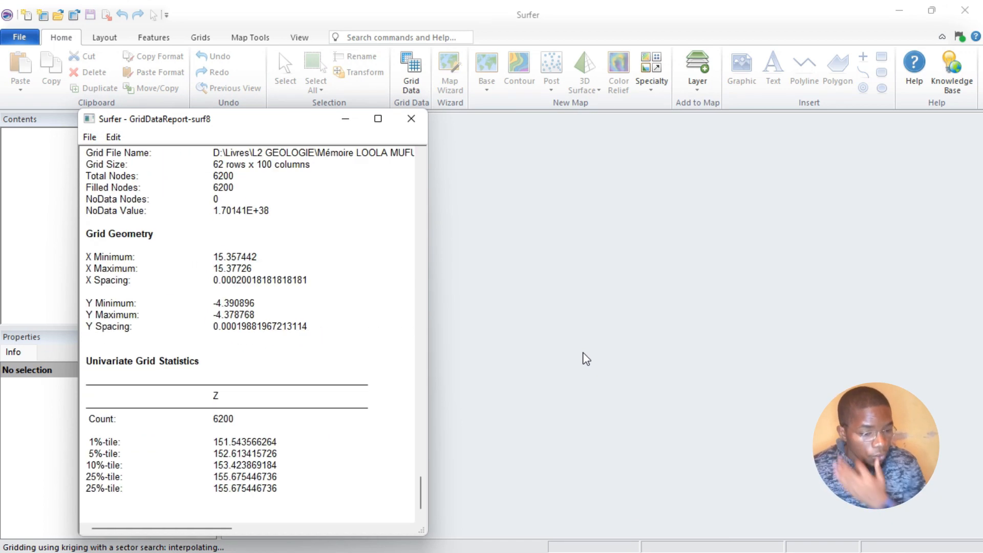
left_click(360, 363)
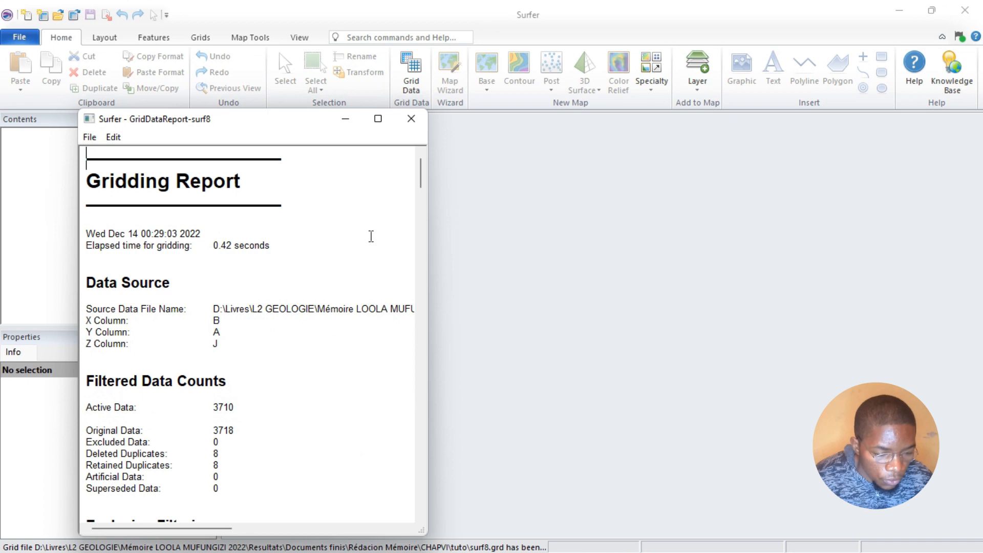
left_click(424, 118)
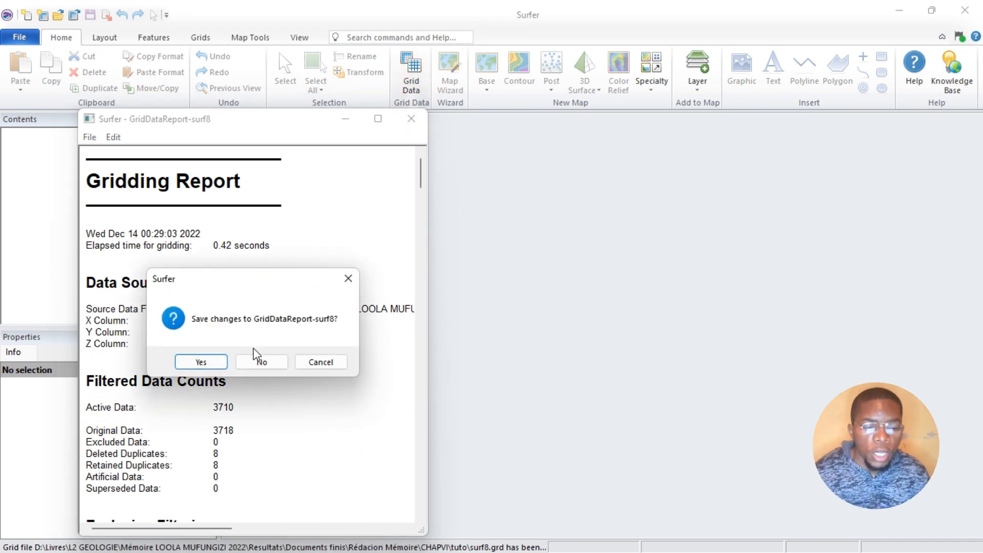
left_click(262, 363)
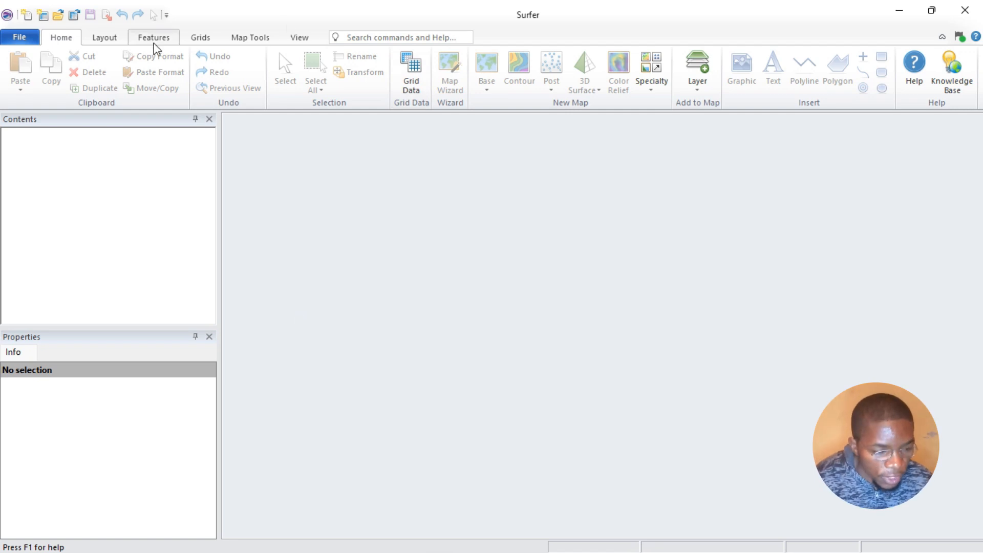
- Create a new plot document and add a contour map from surf1.grd in the tuto folder
left_click(100, 40)
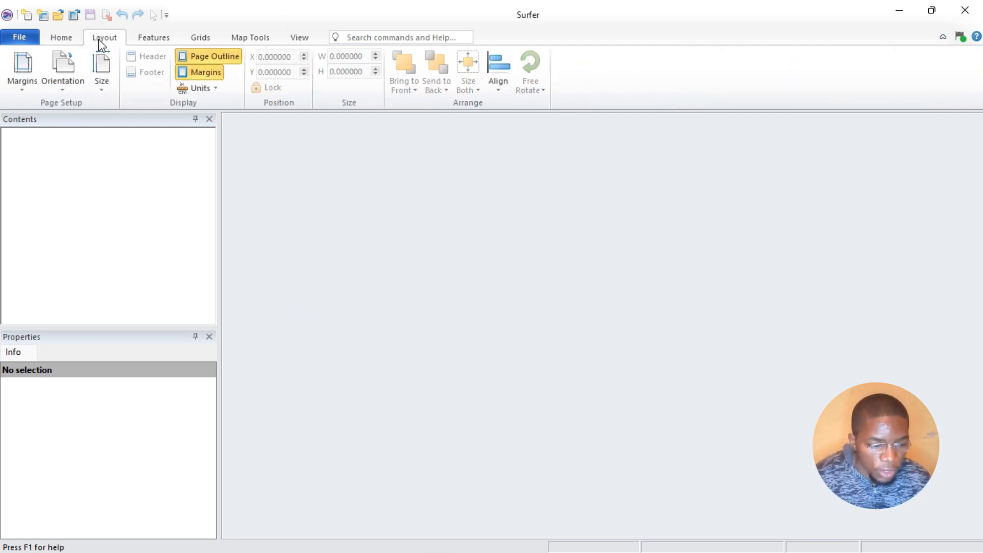
left_click(22, 17)
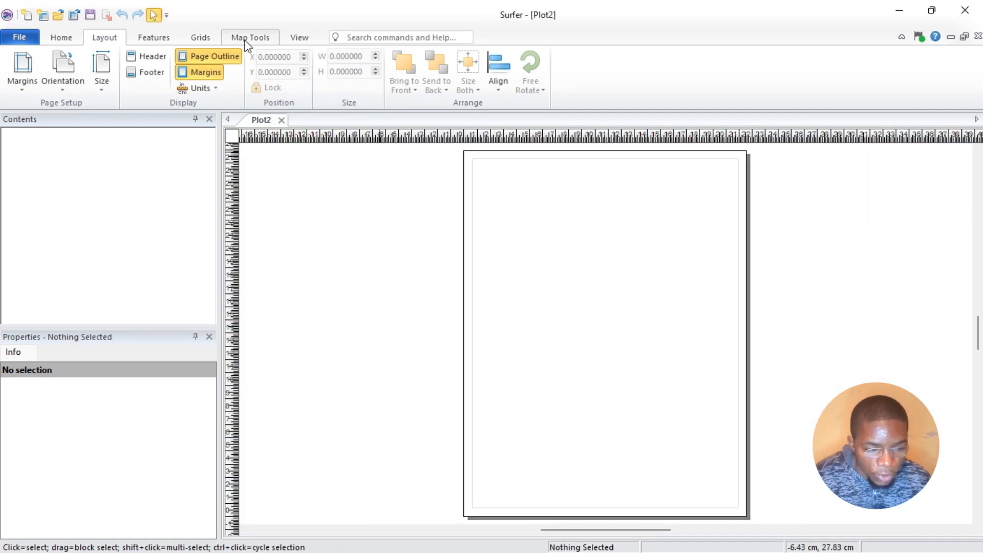
left_click(69, 37)
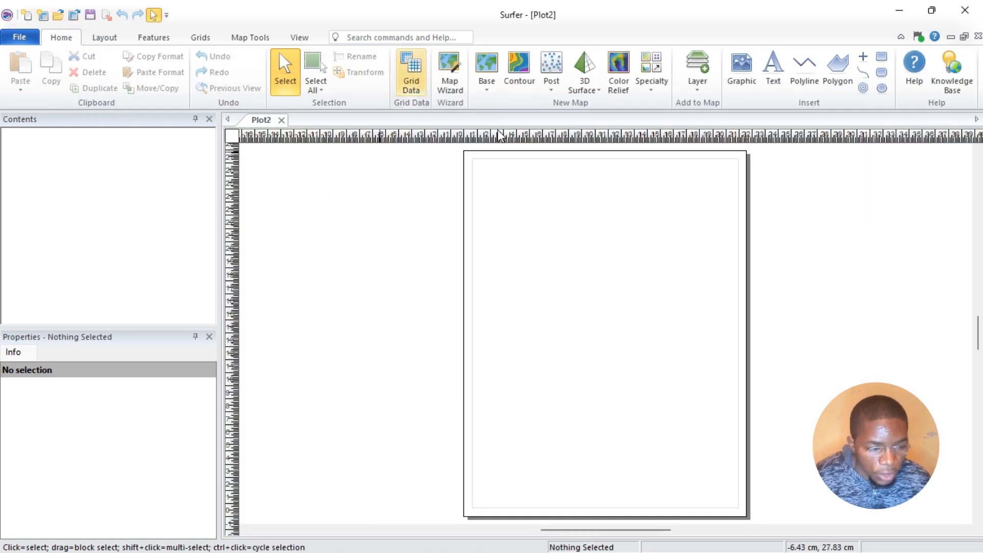
left_click(515, 68)
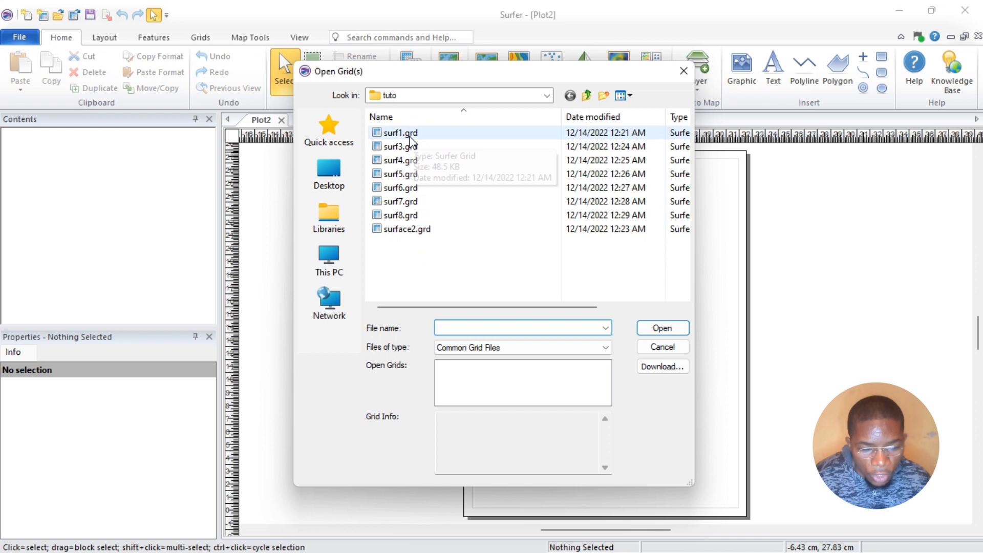
left_click(410, 134)
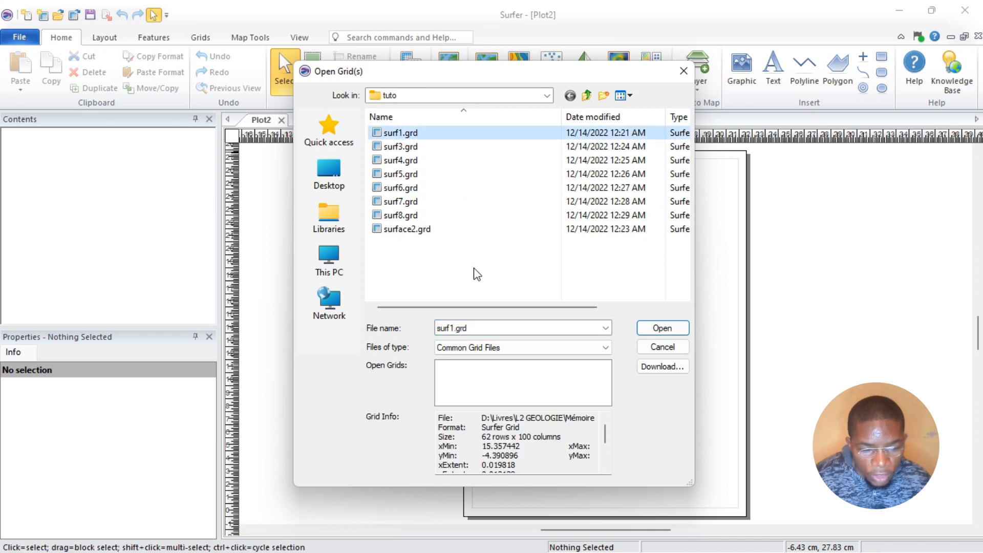
left_click(663, 327)
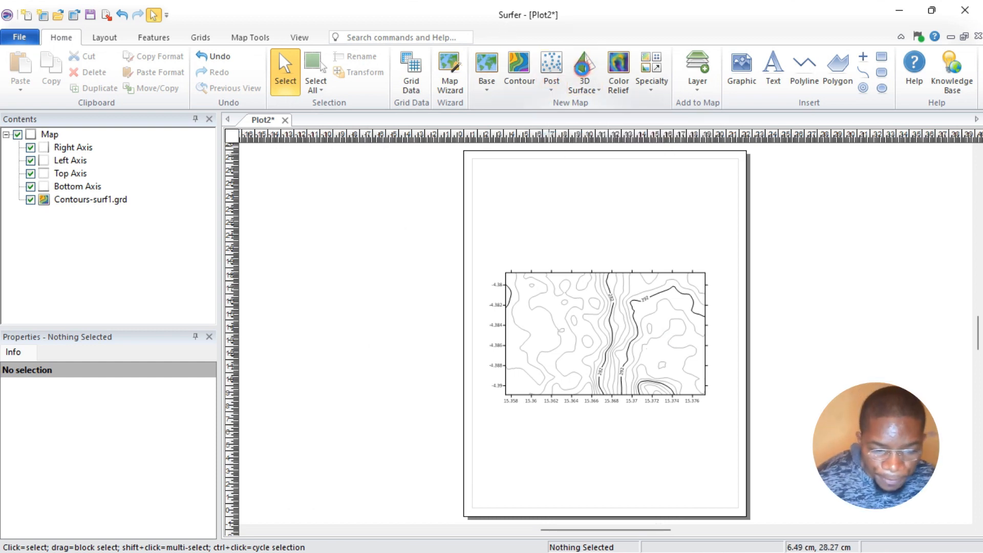
- Create a second blank plot document and add a 3D surface map from surf1.grd
left_click(583, 68)
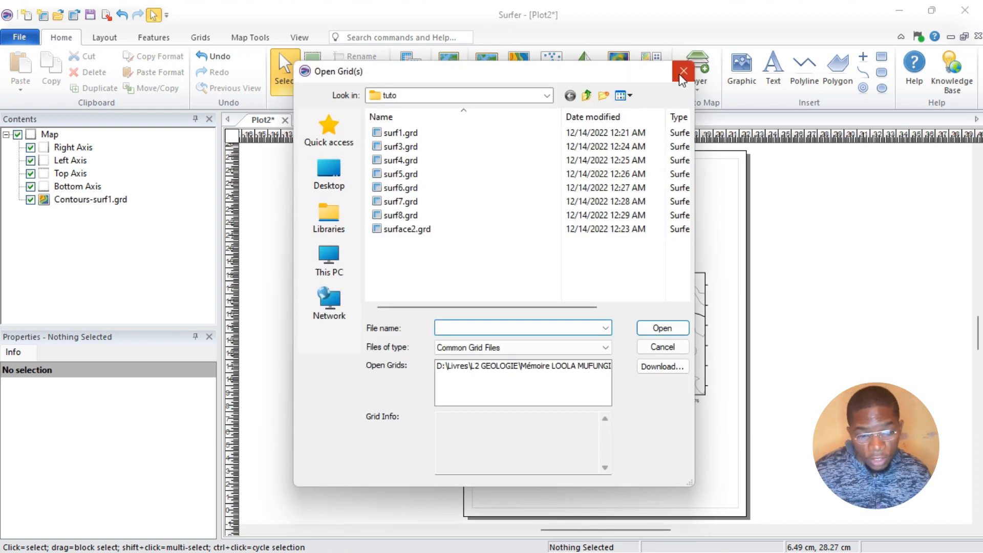
key("Escape")
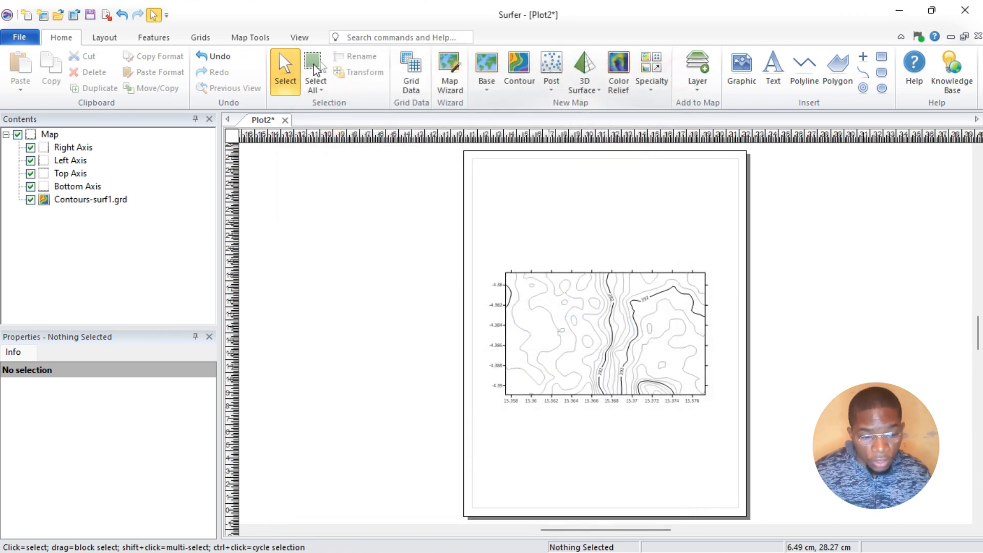
left_click(28, 14)
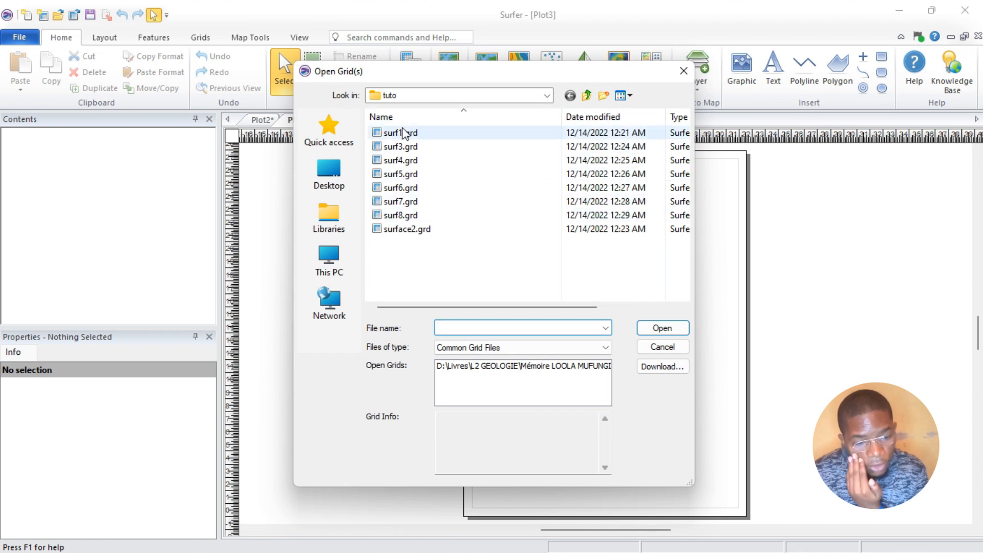
left_click(399, 132)
left_click(664, 329)
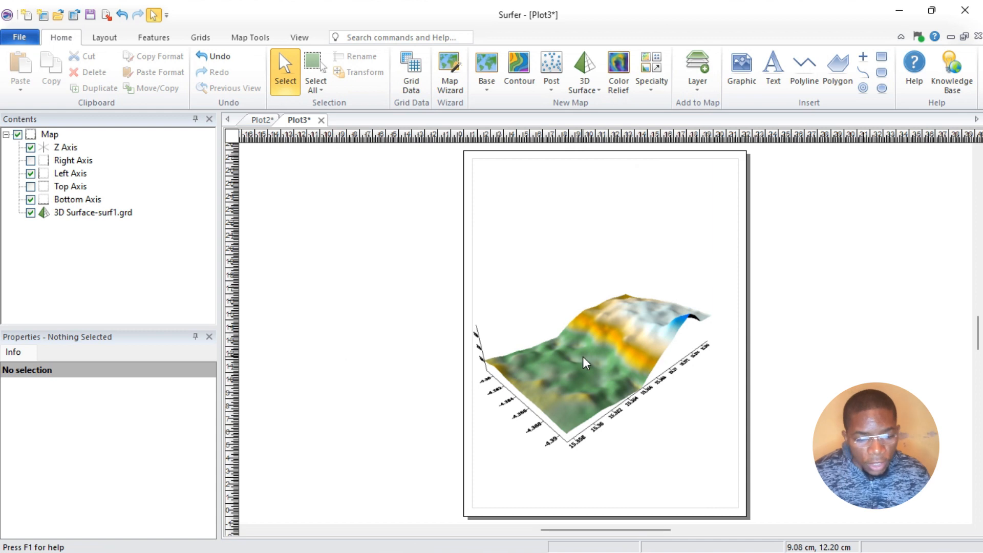
- Add surface2.grd from the tuto folder as a 3D surface layer to the surf1 map
scroll(583, 356, "up", 3)
middle_click_drag(582, 376, 539, 340)
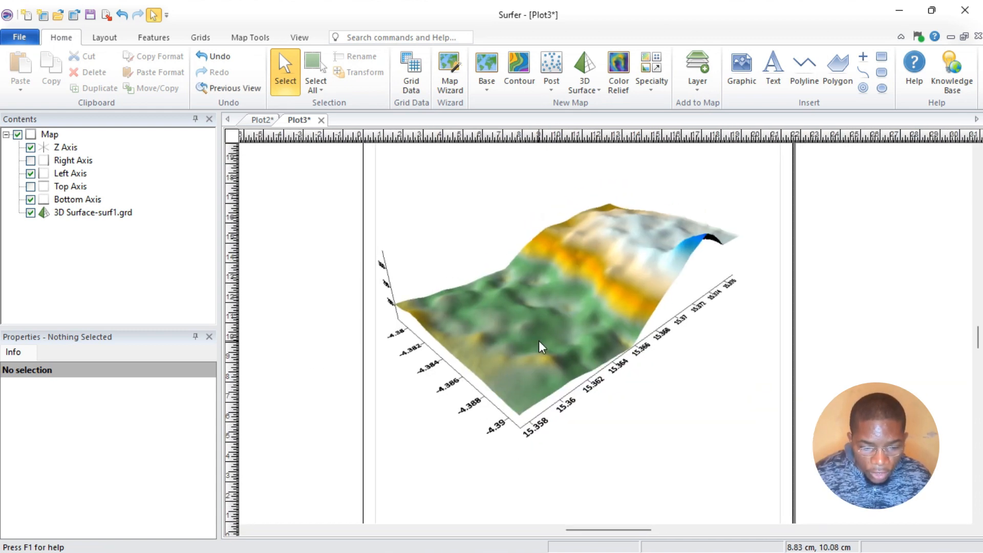
left_click(564, 311)
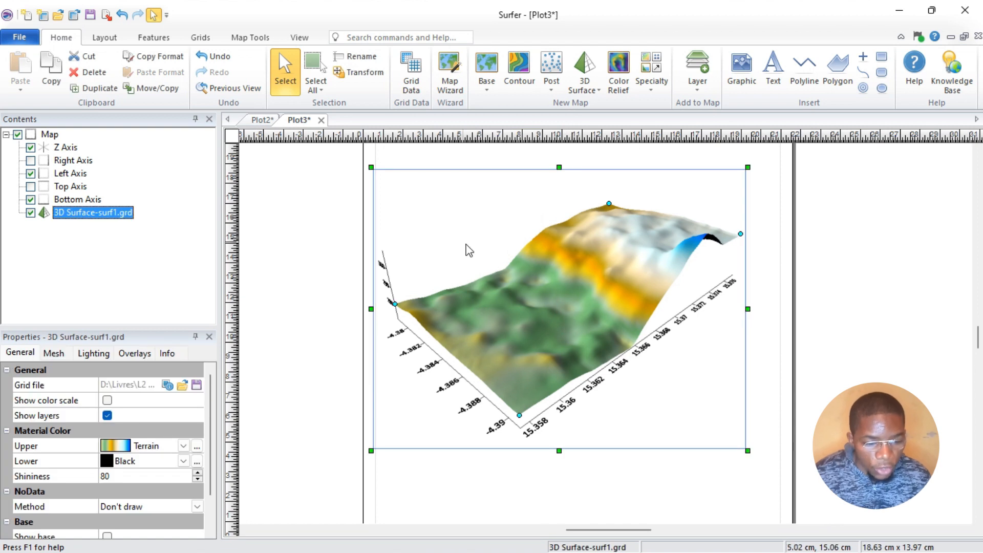
right_click(587, 287)
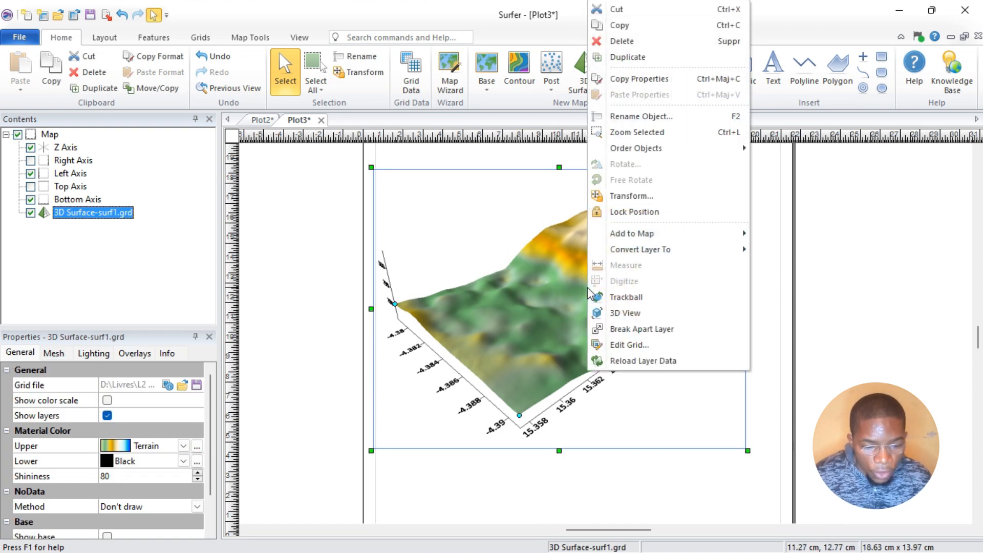
right_click(500, 320)
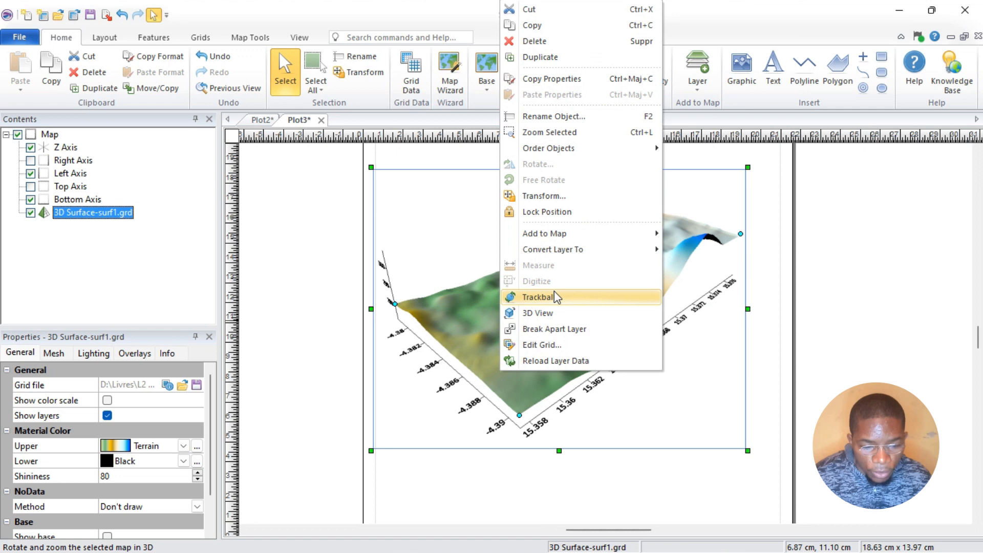
mouse_move(561, 256)
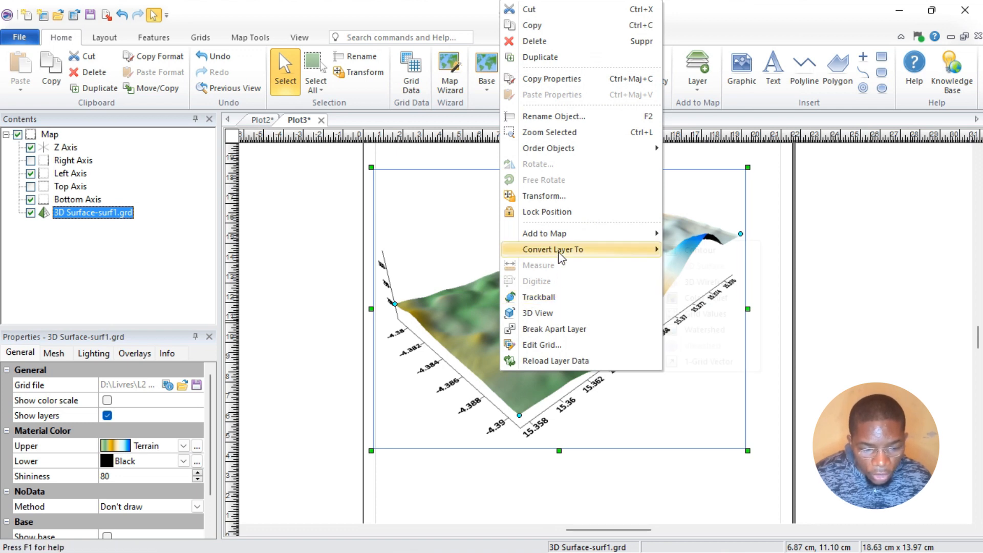
mouse_move(563, 238)
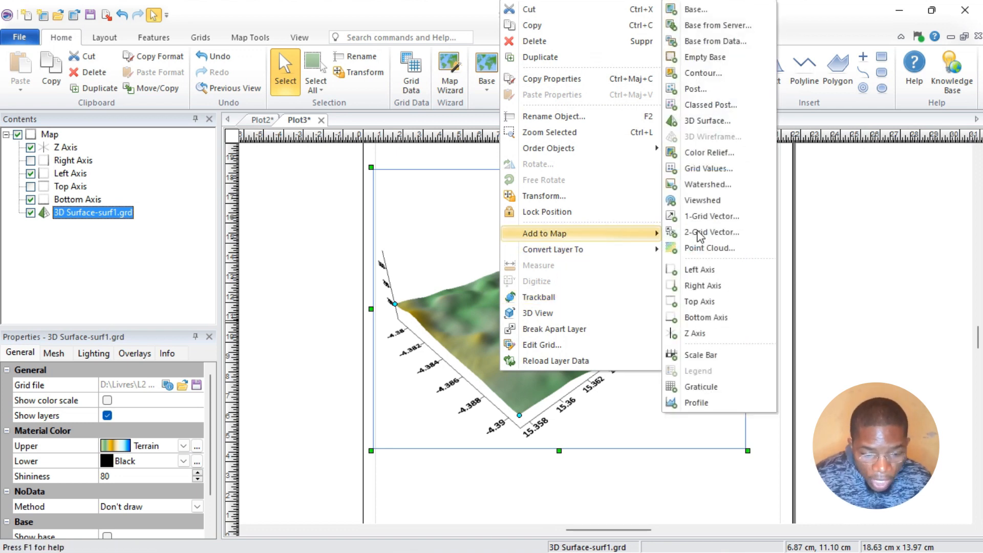
left_click(716, 126)
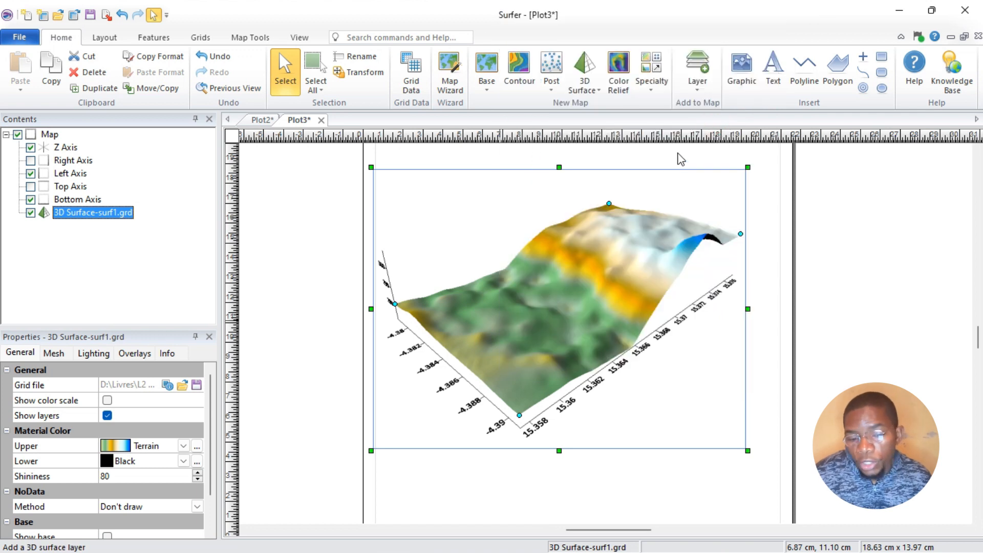
left_click(419, 229)
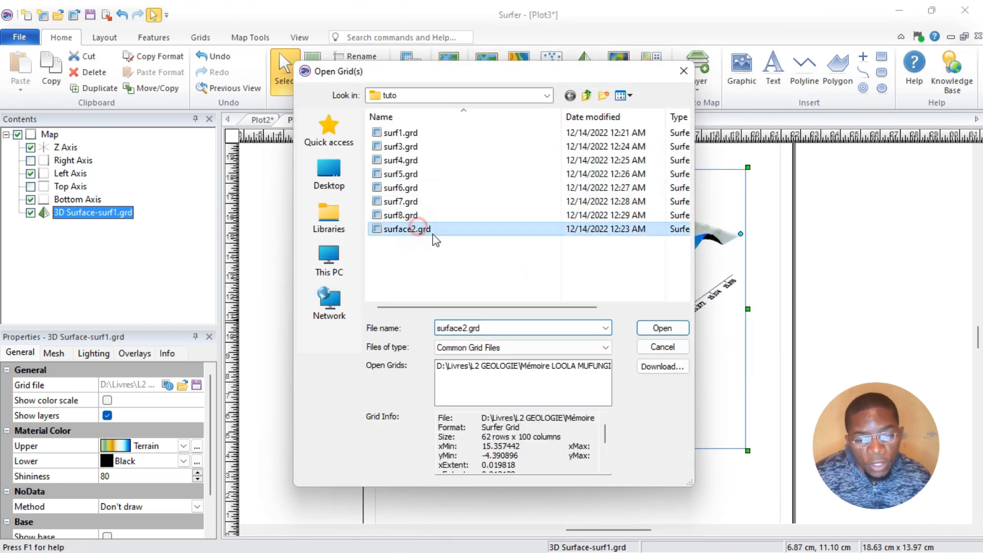
left_click(663, 328)
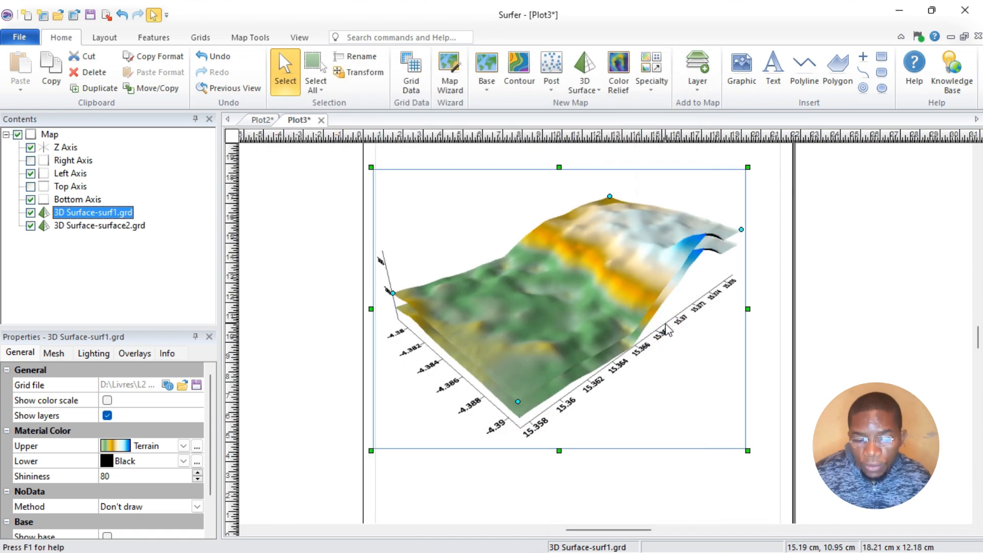
- Add surf3.grd from the tuto folder to the map as a 3D surface layer
right_click(601, 274)
mouse_move(659, 235)
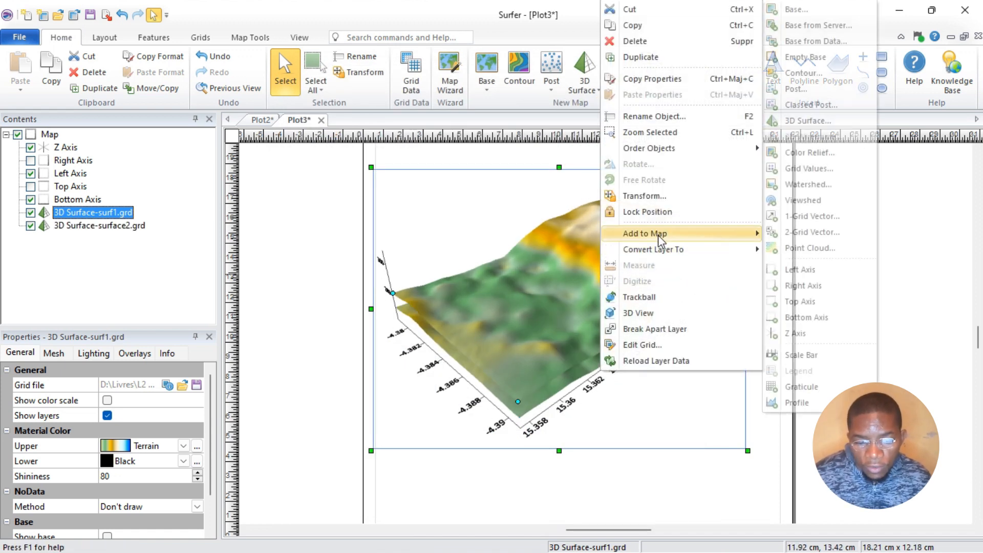
left_click(808, 121)
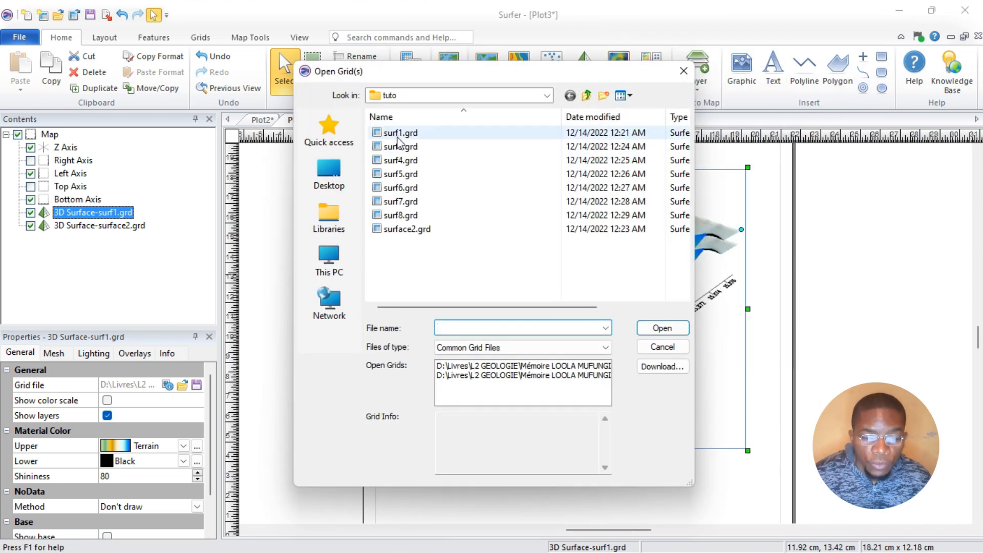
left_click(406, 148)
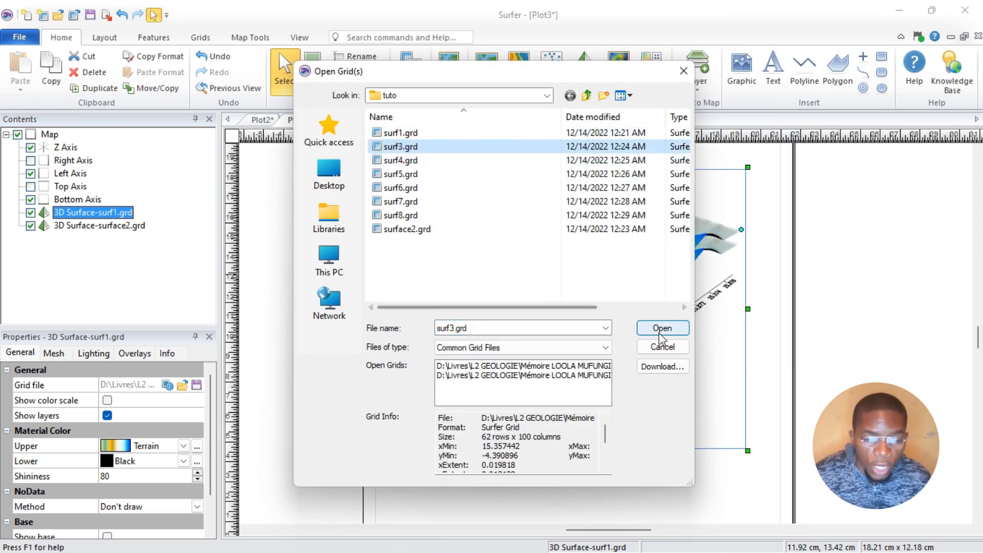
left_click(661, 328)
- Add surf4.grd from the tuto folder to the map as another 3D surface layer
right_click(603, 265)
mouse_move(681, 234)
left_click(806, 121)
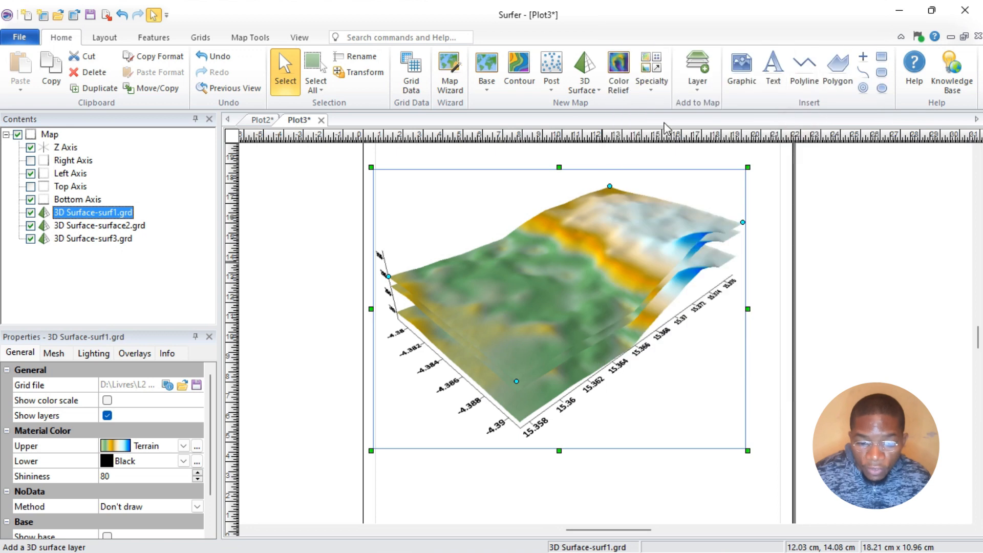
double_click(401, 160)
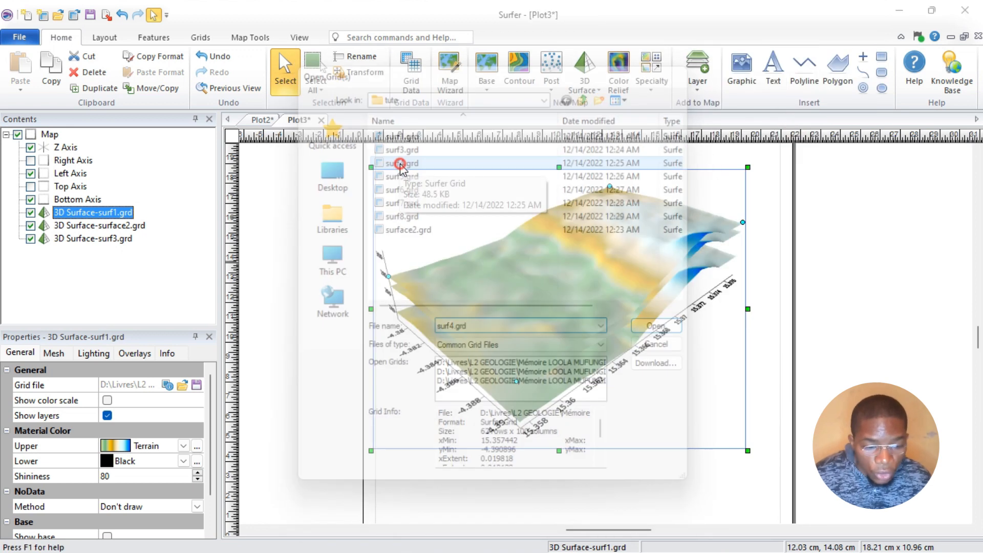
- Add surf5.grd from the tuto folder to the map as another 3D surface layer
right_click(569, 290)
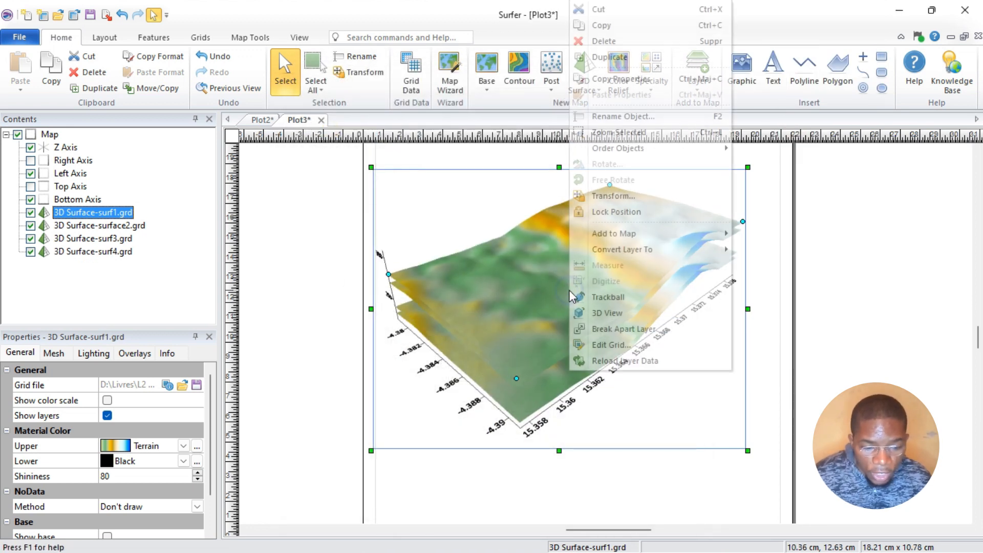
mouse_move(613, 234)
left_click(806, 121)
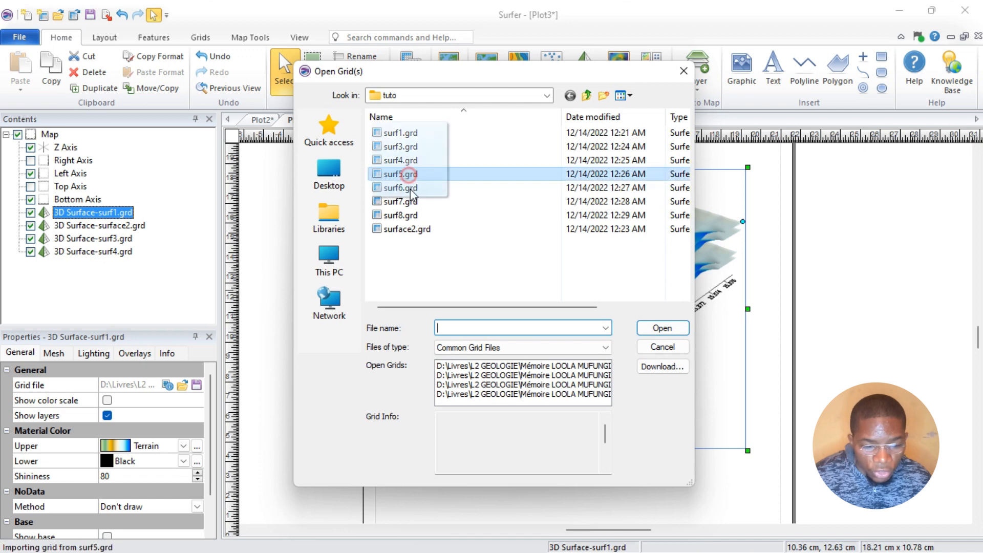
left_click(402, 188)
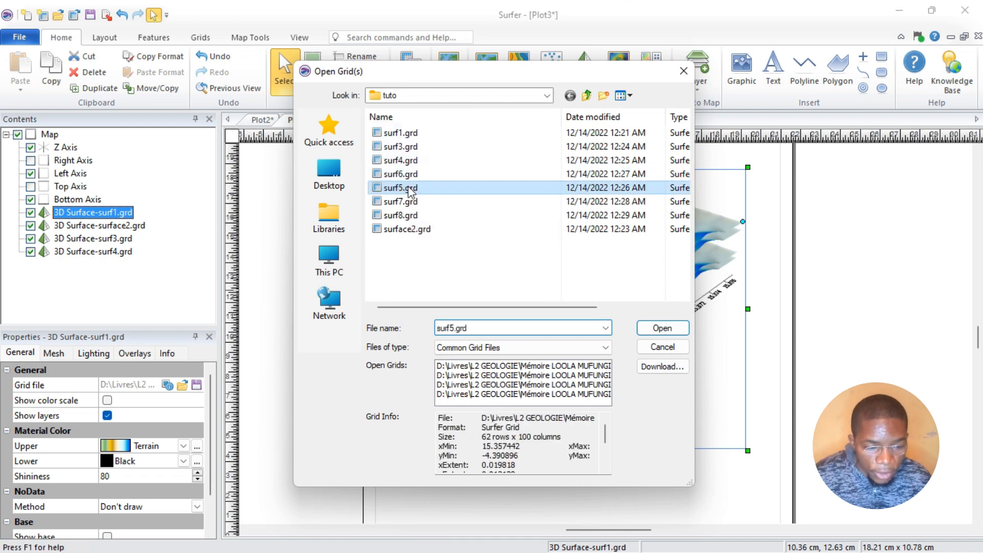
double_click(405, 188)
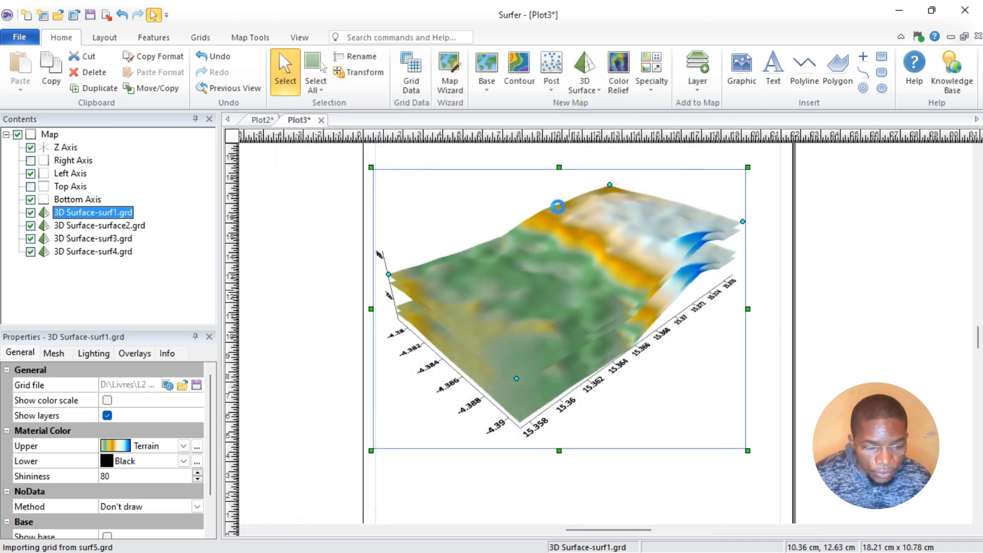
- Add surf6.grd from the tuto folder to the map as another 3D surface layer
right_click(587, 247)
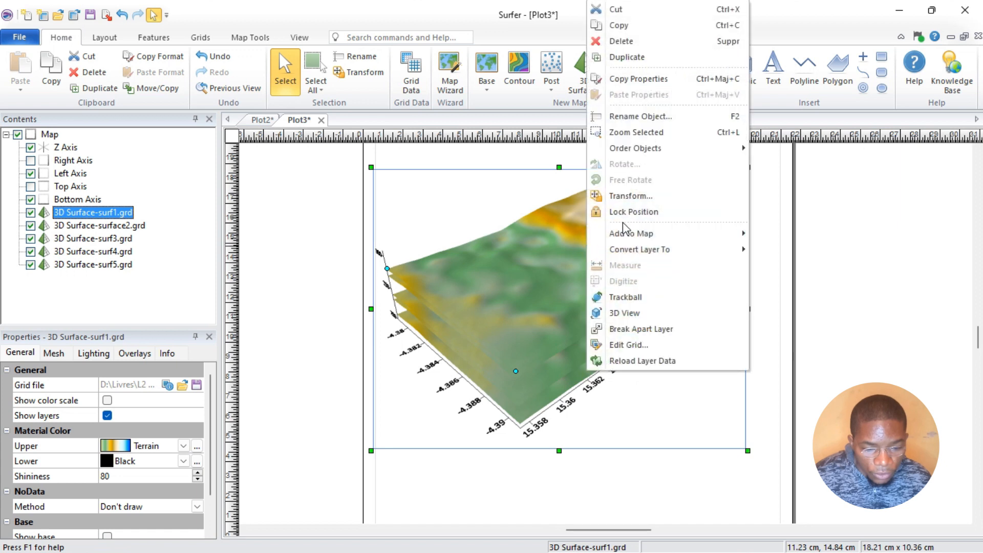
mouse_move(653, 237)
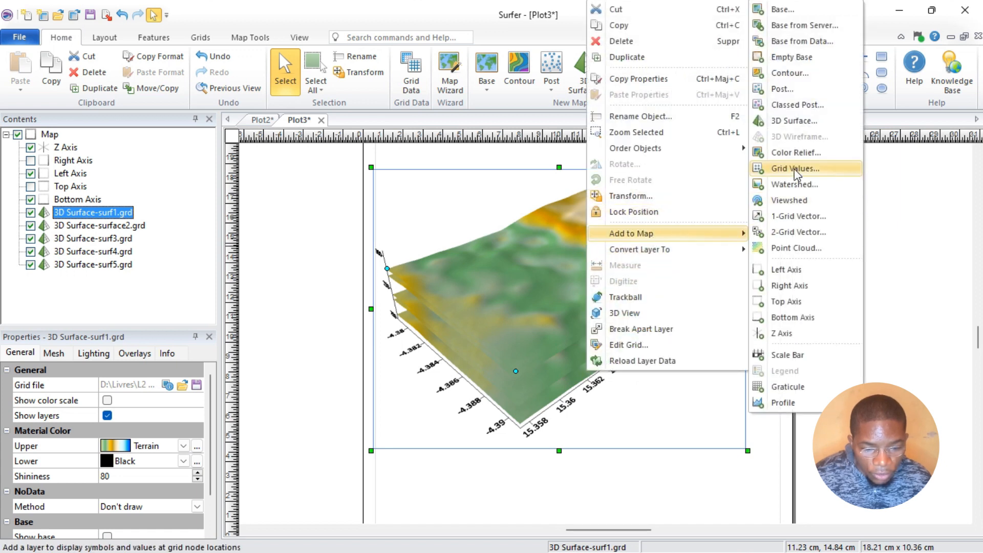
left_click(793, 121)
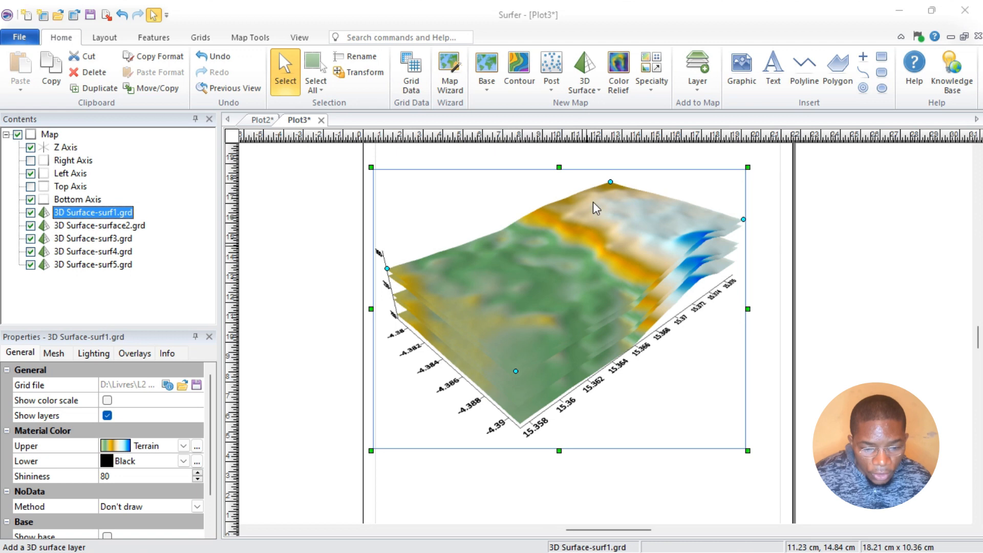
double_click(410, 188)
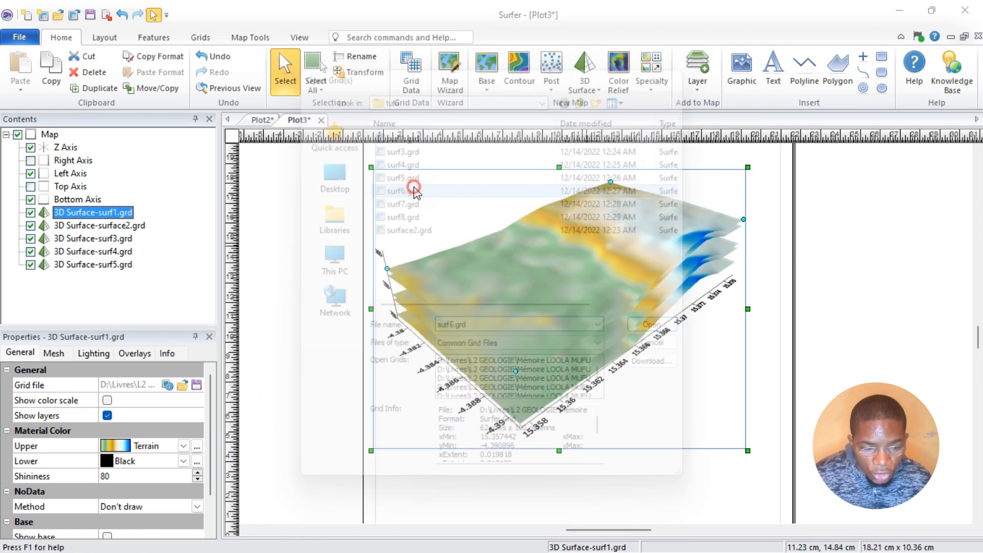
- Add surf7.grd from the tuto folder to the map as another 3D surface layer
right_click(563, 244)
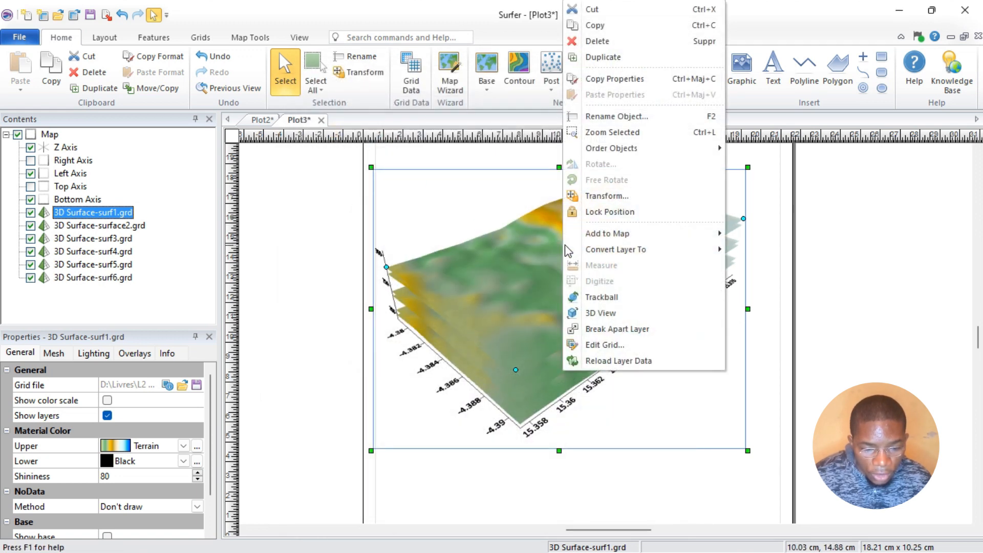
mouse_move(671, 239)
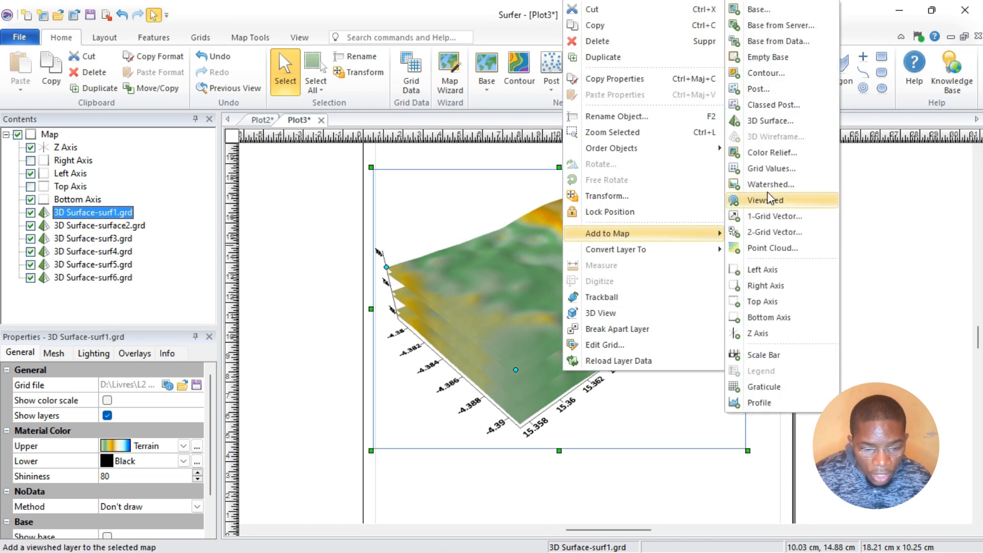
left_click(766, 126)
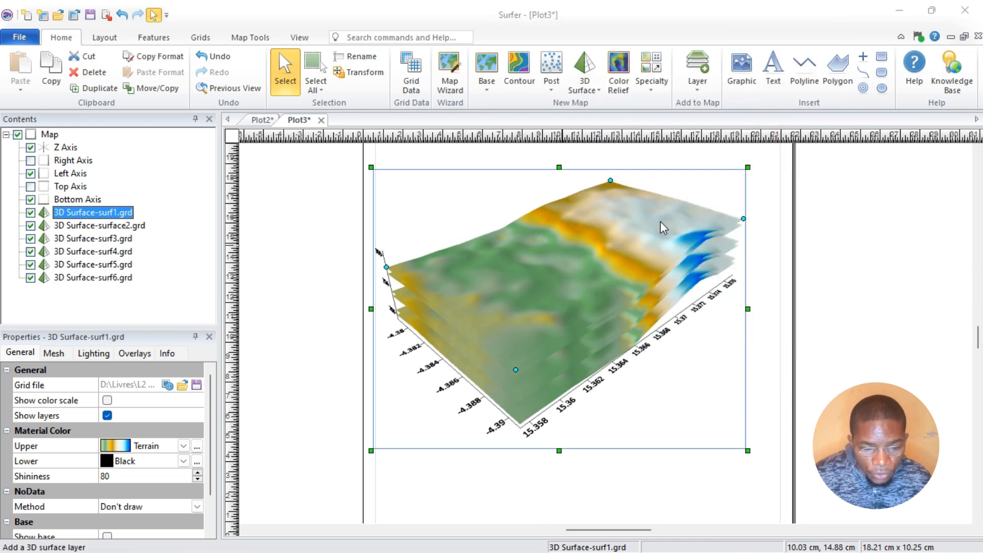
double_click(402, 202)
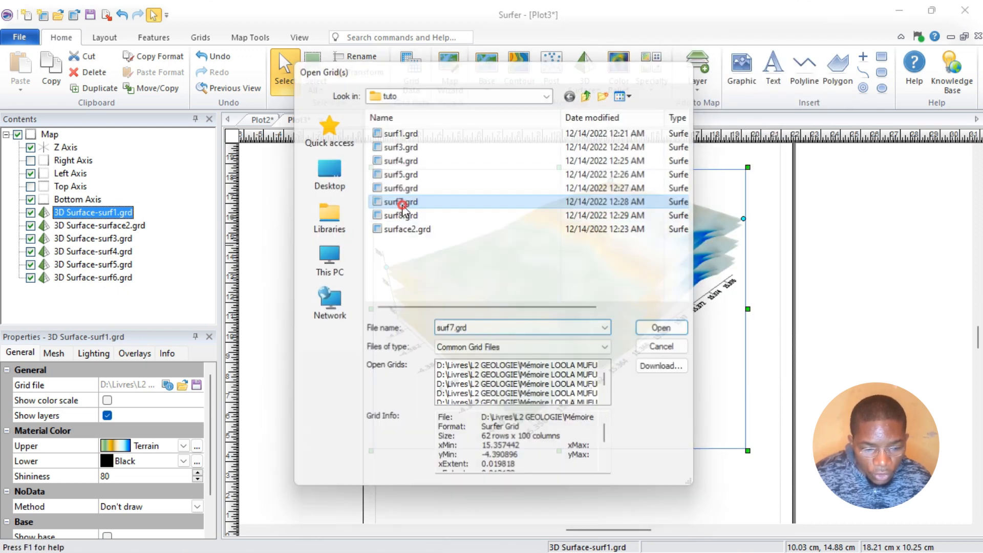
- Add surf8.grd from the tuto folder to the map as another 3D surface layer
right_click(558, 228)
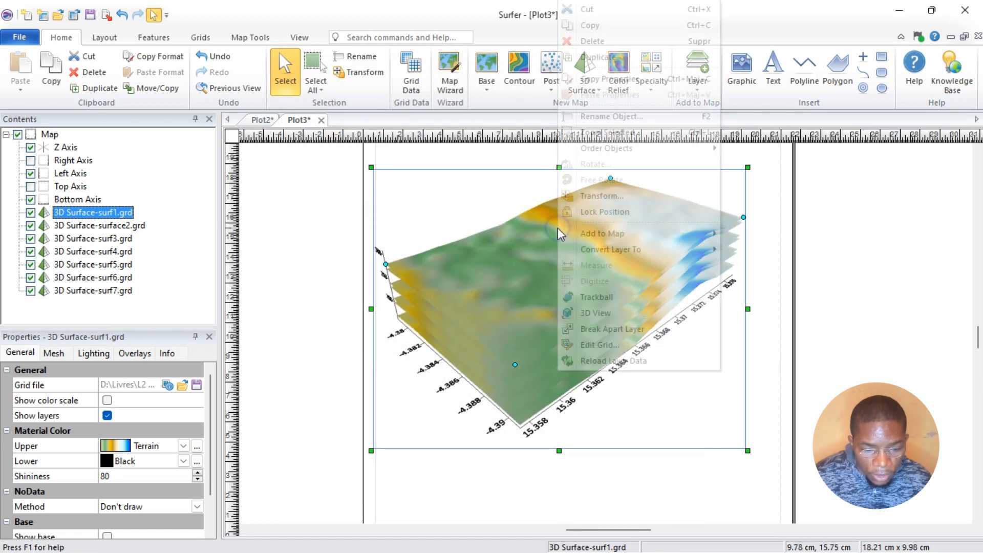
mouse_move(628, 235)
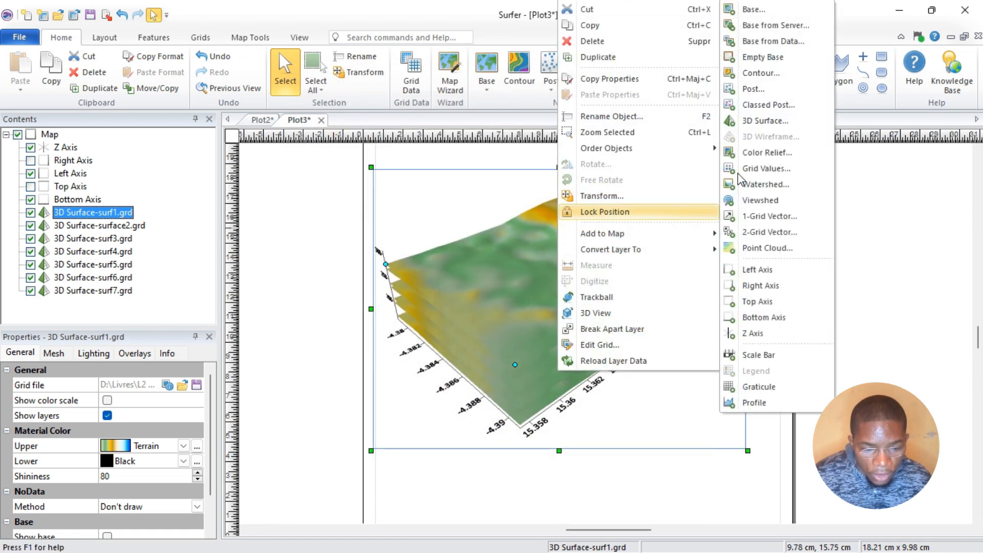
left_click(763, 121)
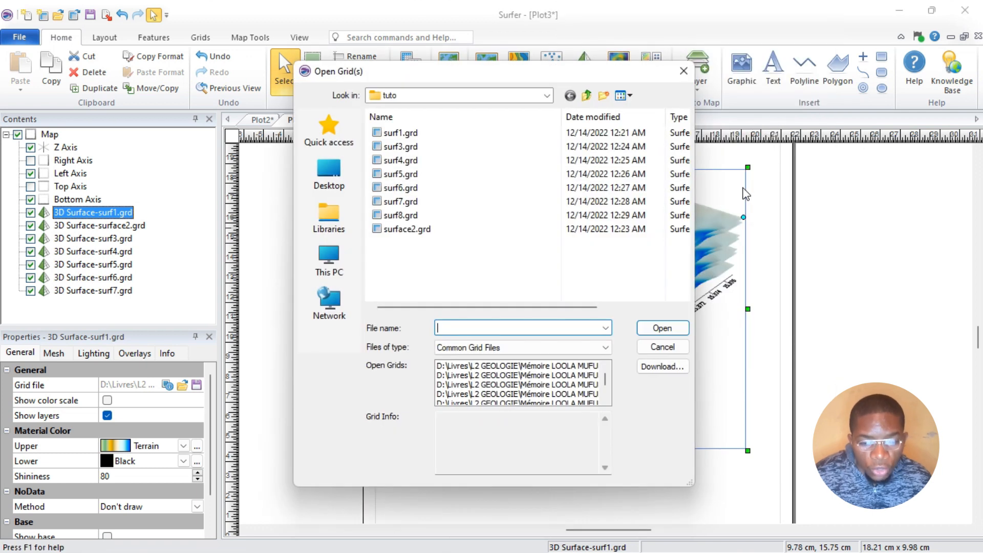
double_click(413, 216)
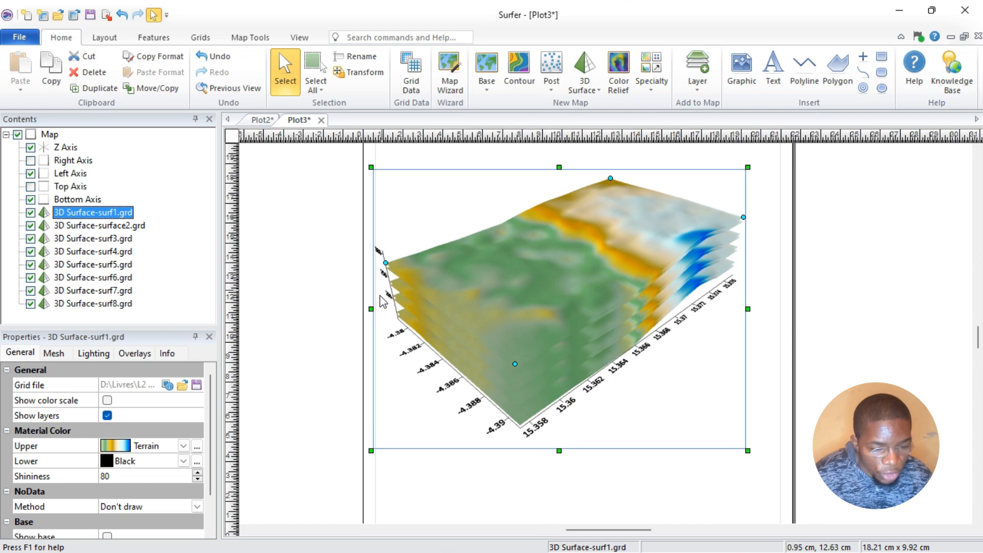
- Show the solid base below the surf1.grd 3D surface layer
left_click(212, 408)
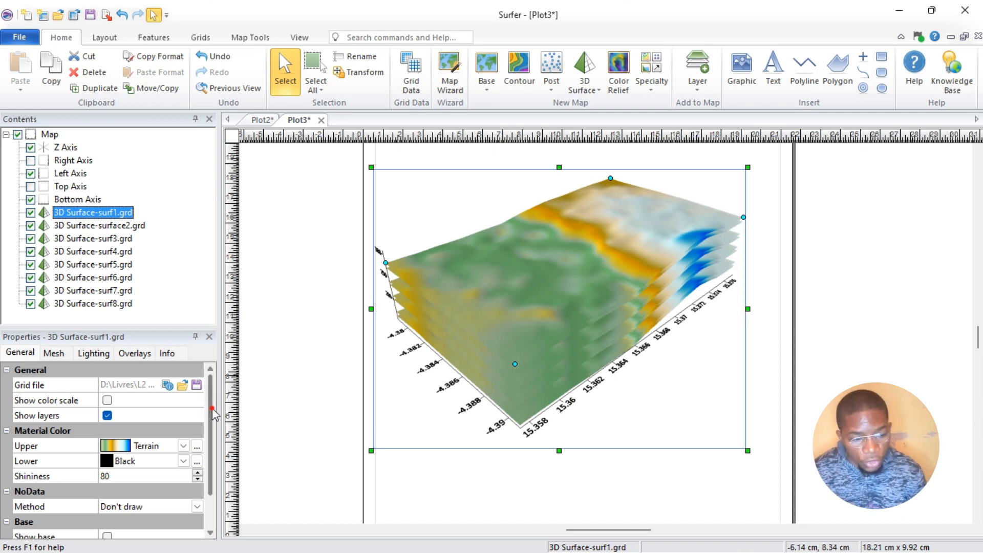
left_click_drag(213, 409, 212, 444)
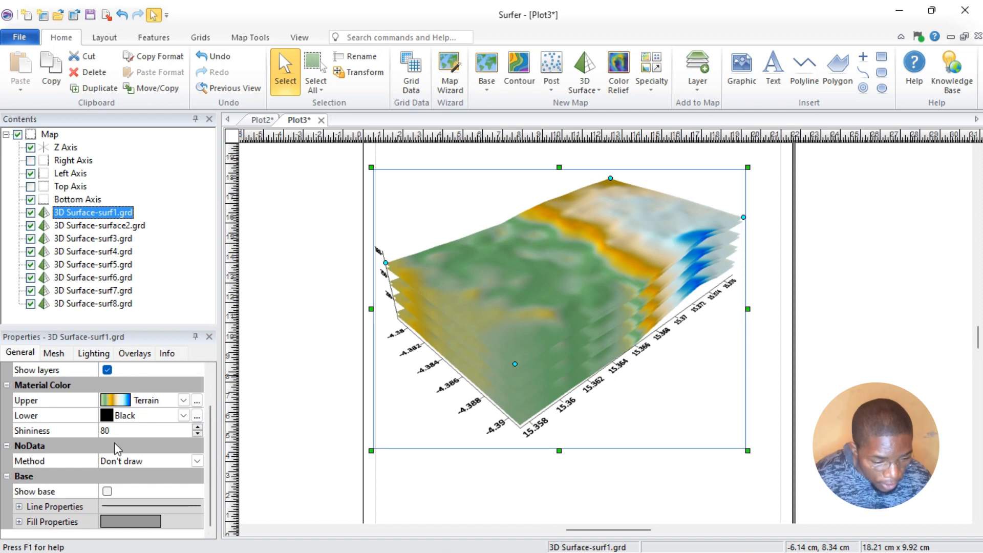
left_click(106, 491)
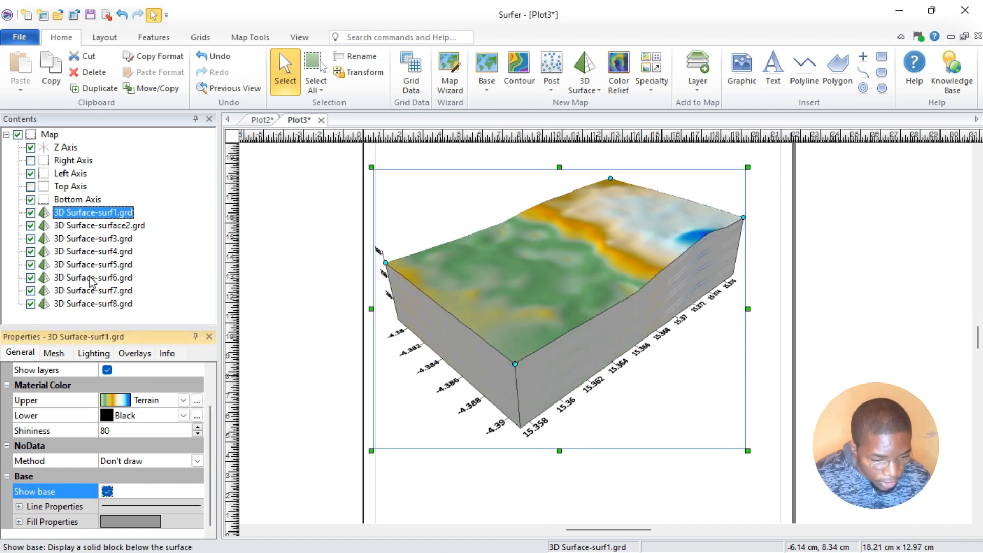
- Hide the solid base of the surf1.grd 3D surface layer again
left_click(88, 226)
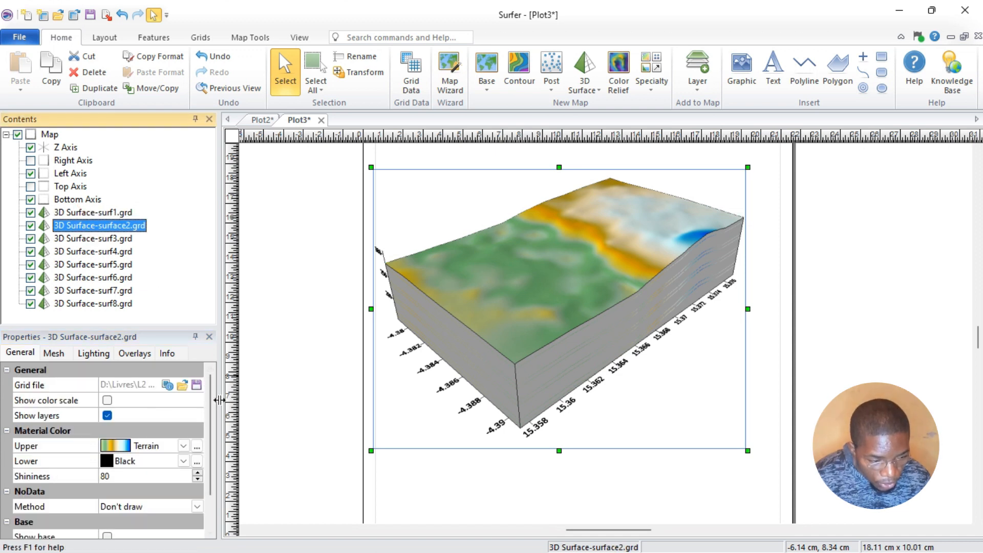
left_click_drag(213, 389, 212, 426)
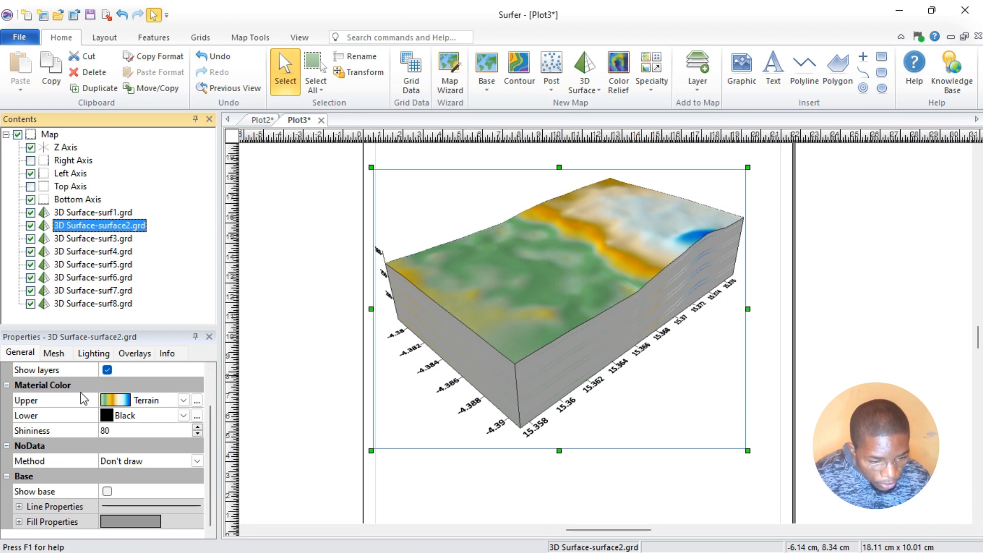
left_click(91, 212)
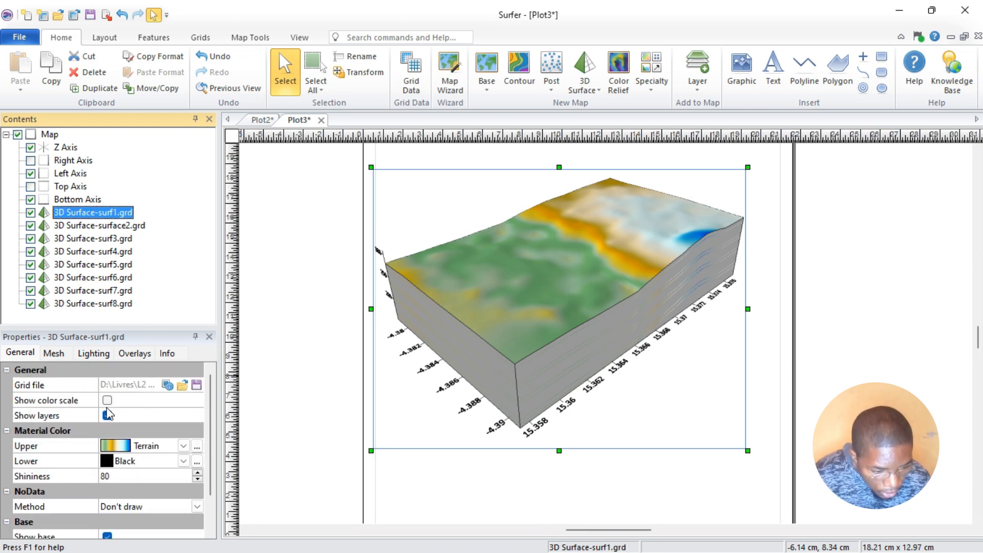
left_click_drag(215, 458, 216, 493)
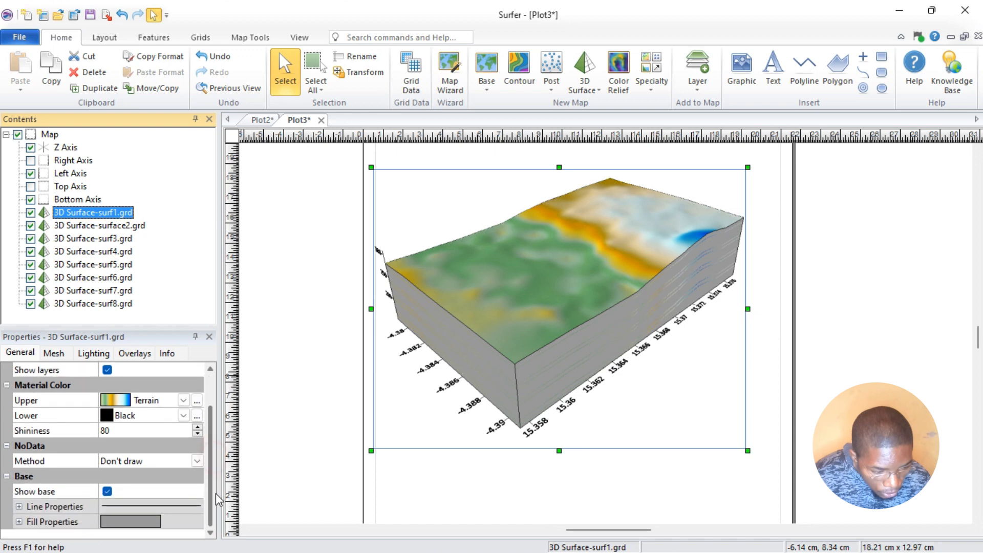
left_click(107, 491)
left_click(107, 492)
left_click(107, 491)
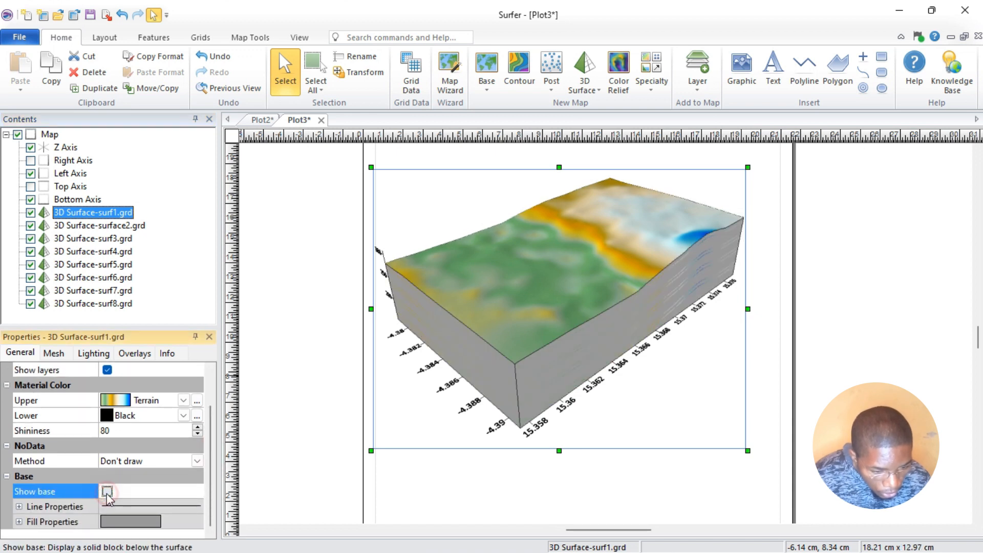
left_click(125, 214)
left_click_drag(108, 308, 111, 305)
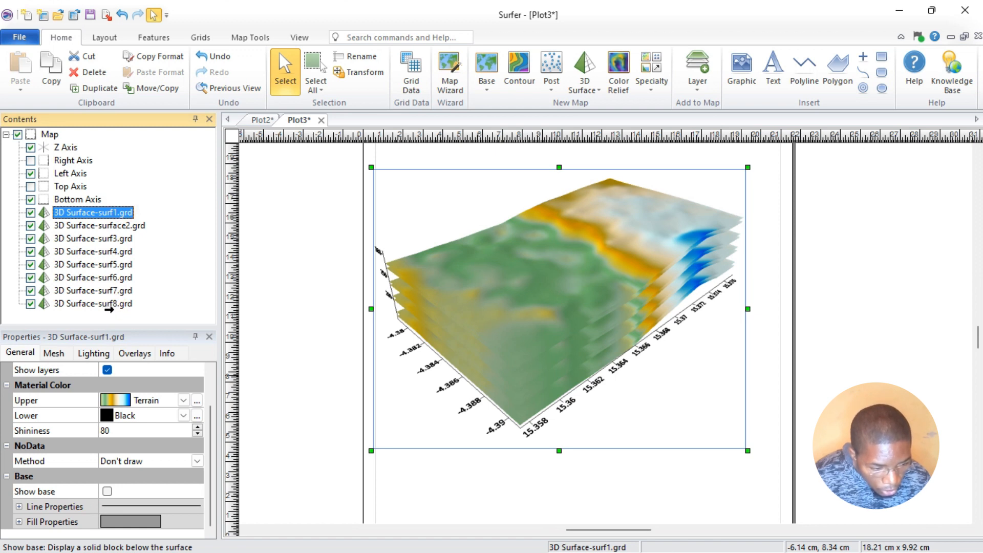
left_click_drag(115, 217, 122, 215)
- Show the solid base below the lowest 3D surface layer, surf8.grd
left_click(104, 306)
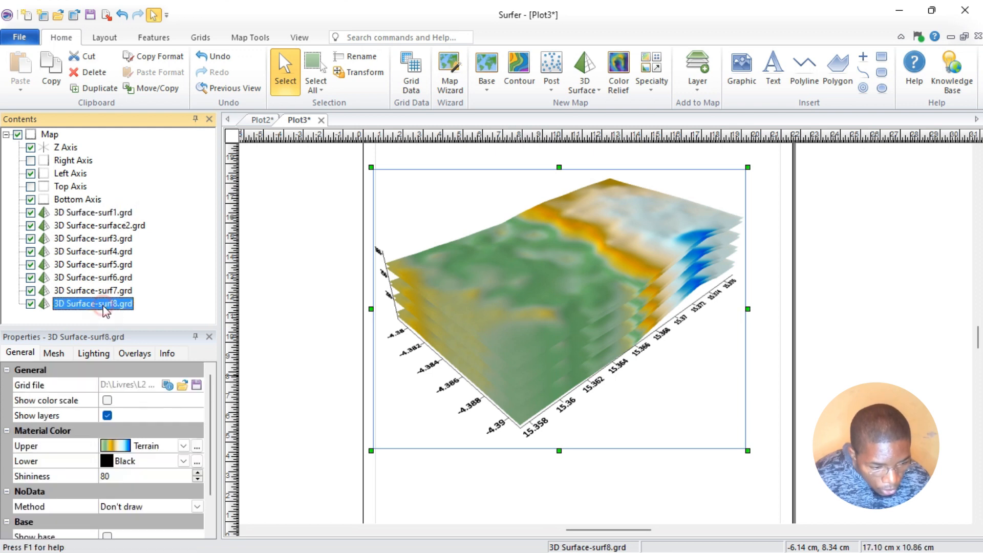
scroll(210, 481, "down", 2)
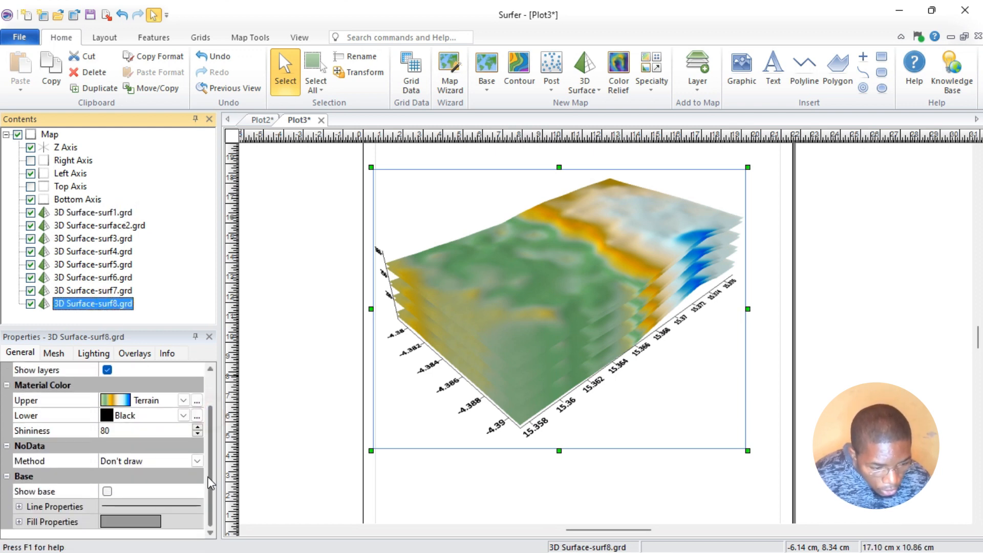
left_click(108, 491)
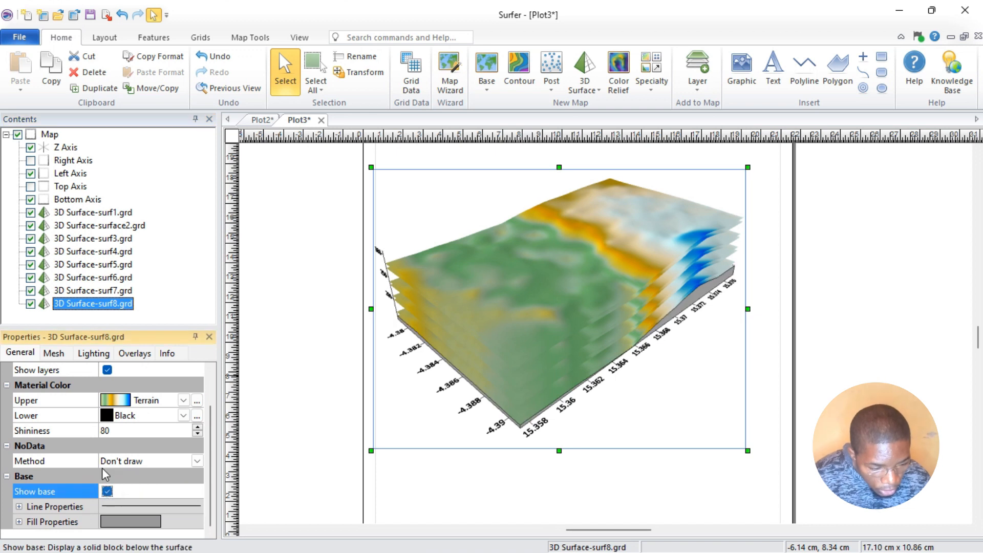
- Show the solid base below the surf7.grd 3D surface layer
left_click(97, 291)
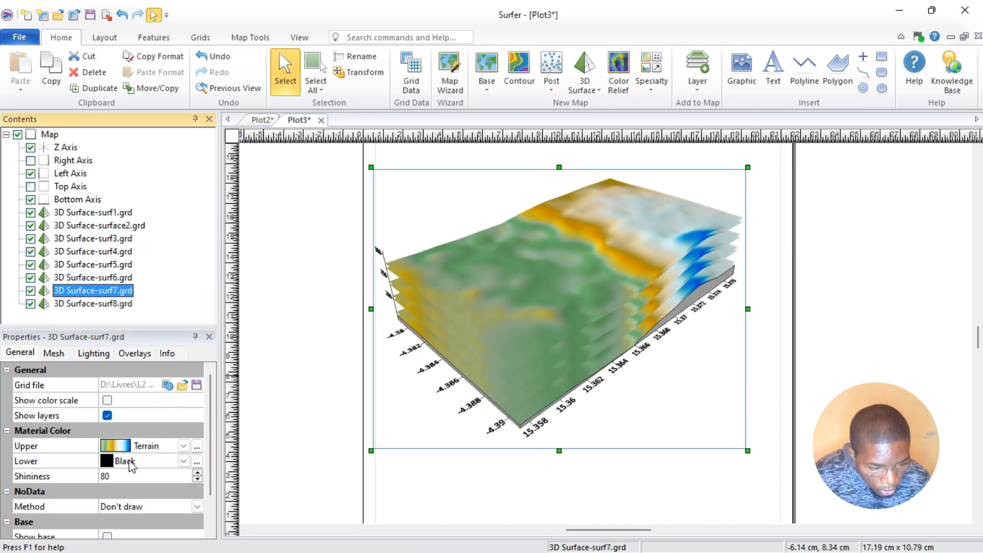
scroll(131, 466, "down", 1)
left_click(107, 492)
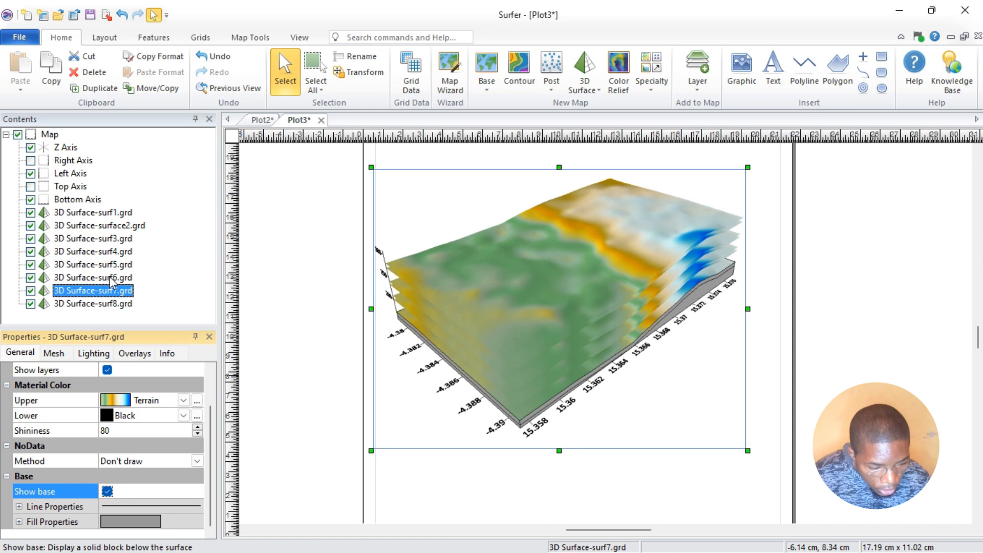
- Show the solid bases below the surf6.grd and surf5.grd 3D surface layers
left_click(112, 280)
scroll(128, 511, "down", 1)
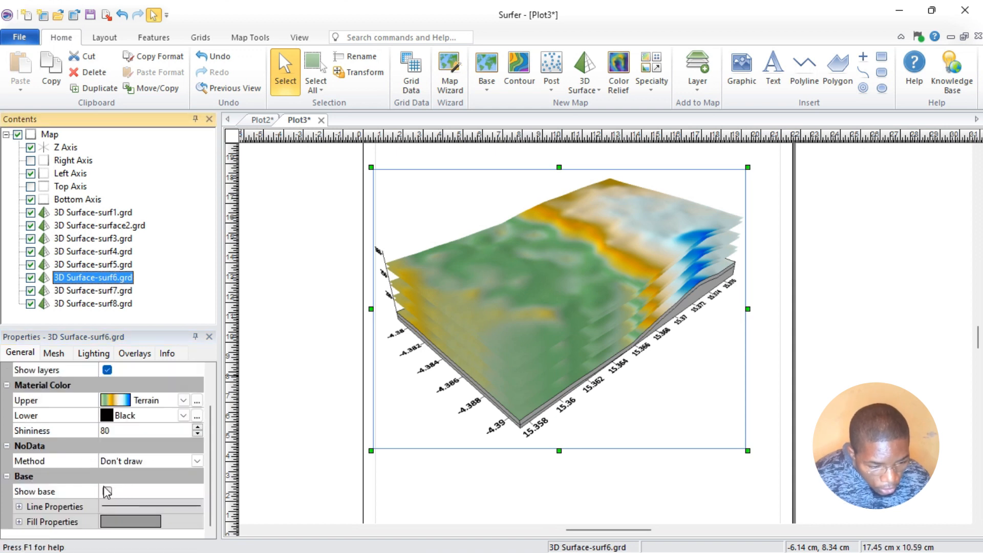
left_click(106, 492)
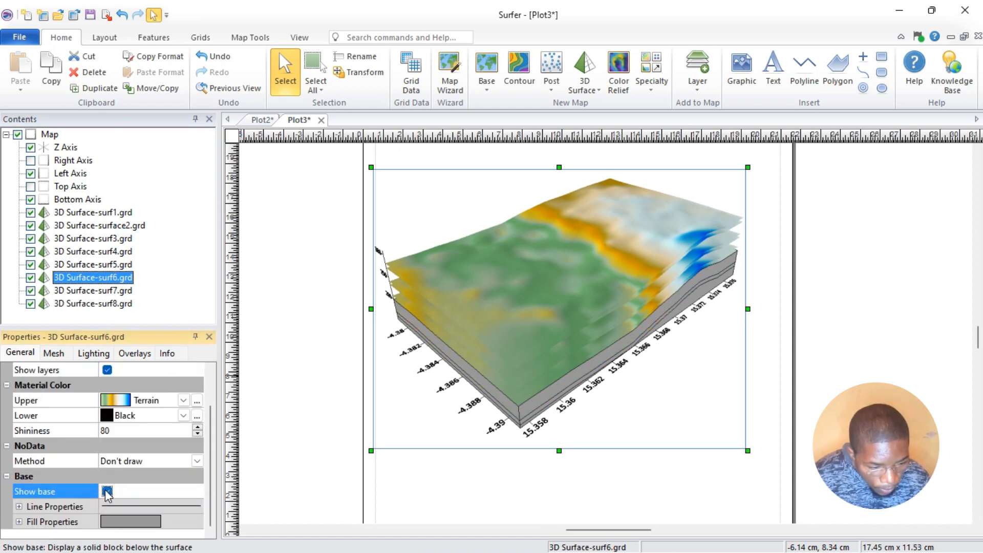
left_click(107, 265)
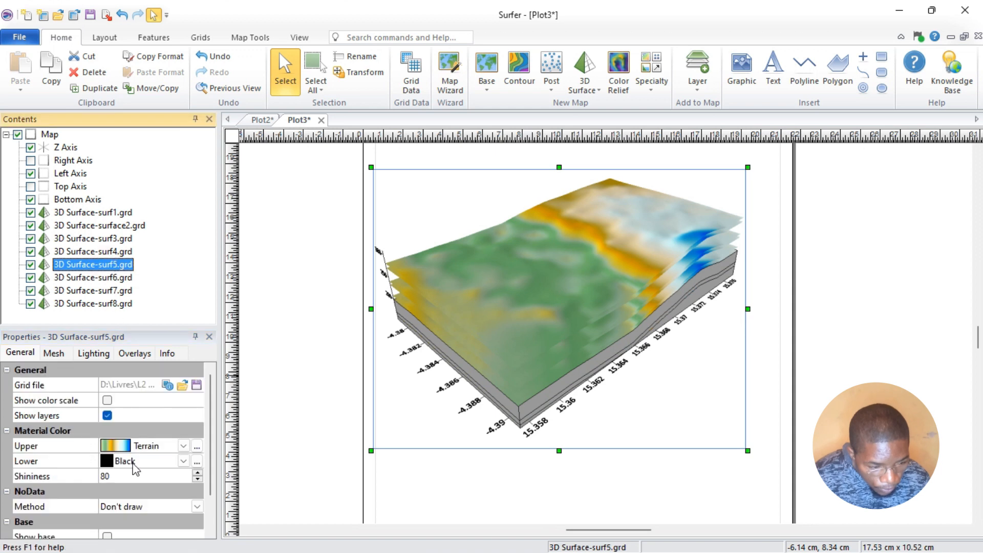
scroll(117, 493, "down", 1)
left_click(107, 492)
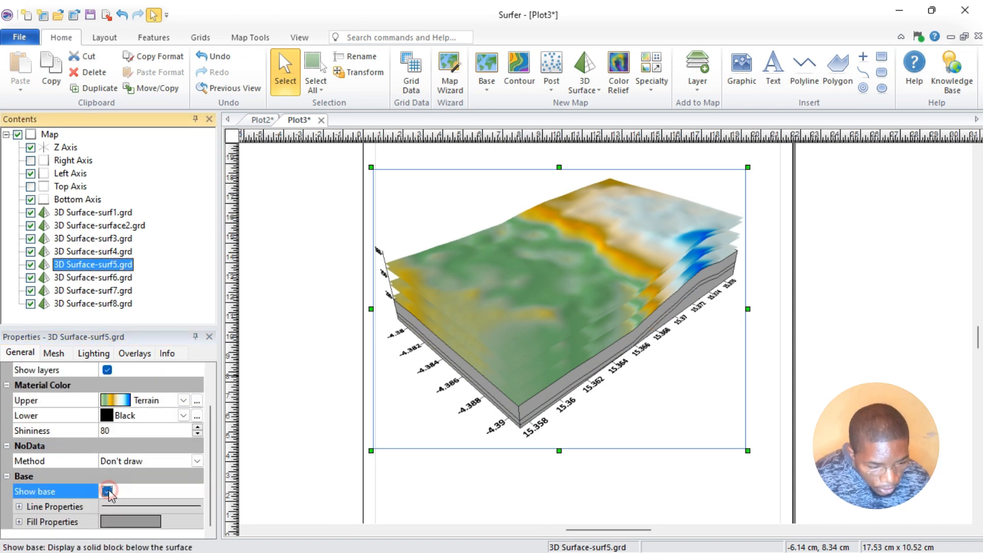
- Show the solid bases below the surf4.grd and surf3.grd 3D surface layers
left_click(117, 252)
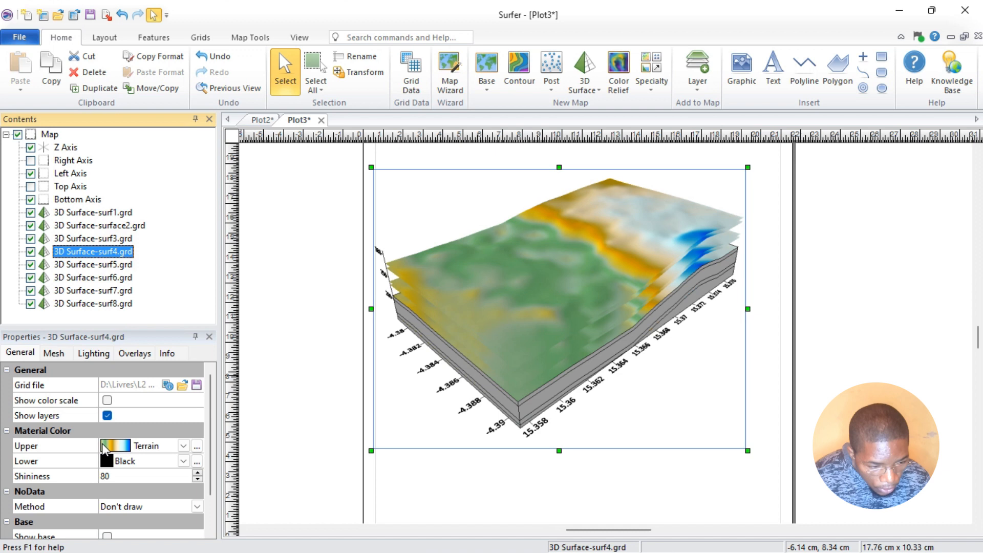
scroll(106, 500, "down", 1)
left_click(107, 491)
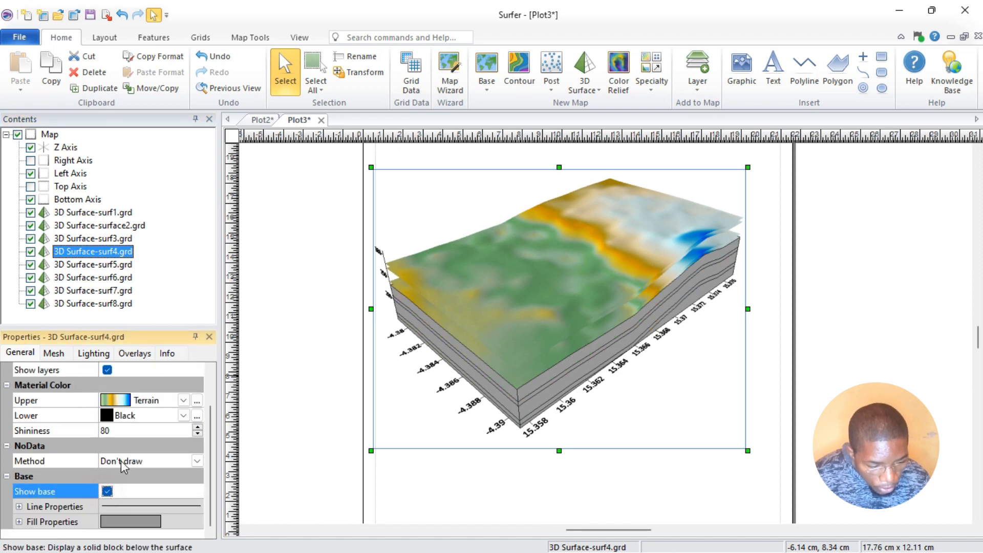
left_click(93, 240)
scroll(143, 446, "down", 1)
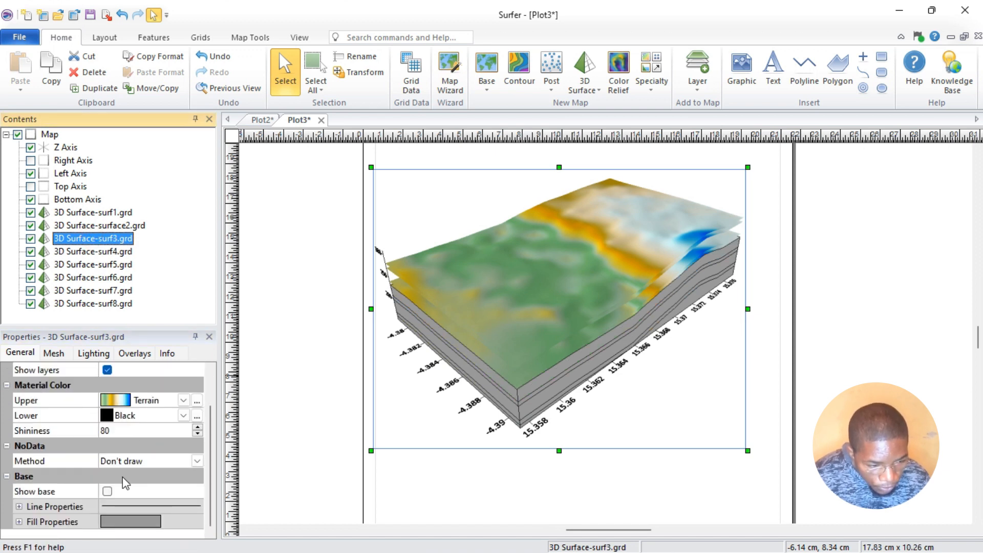
left_click(107, 492)
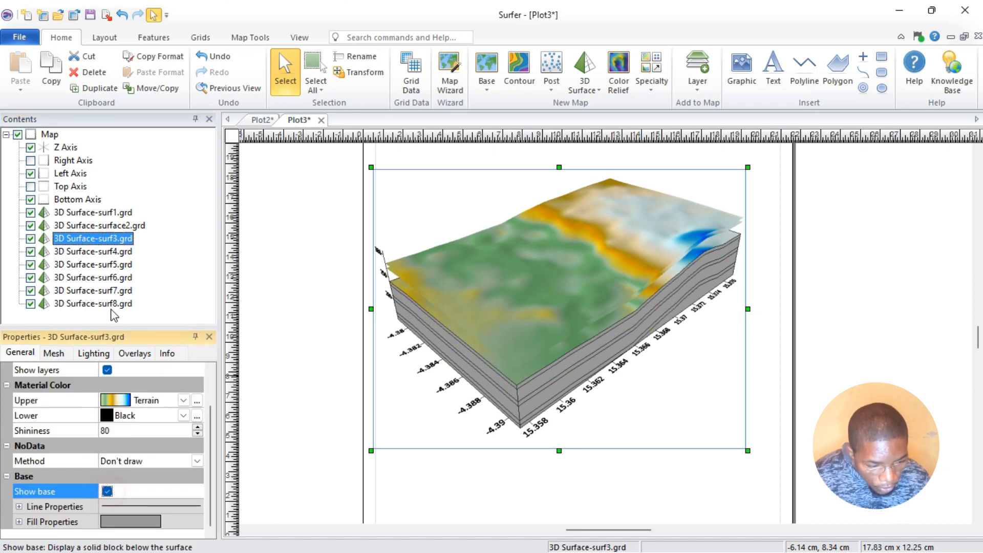
- Show the solid bases below the surface2.grd and surf1.grd 3D surface layers
left_click(112, 226)
scroll(111, 437, "down", 1)
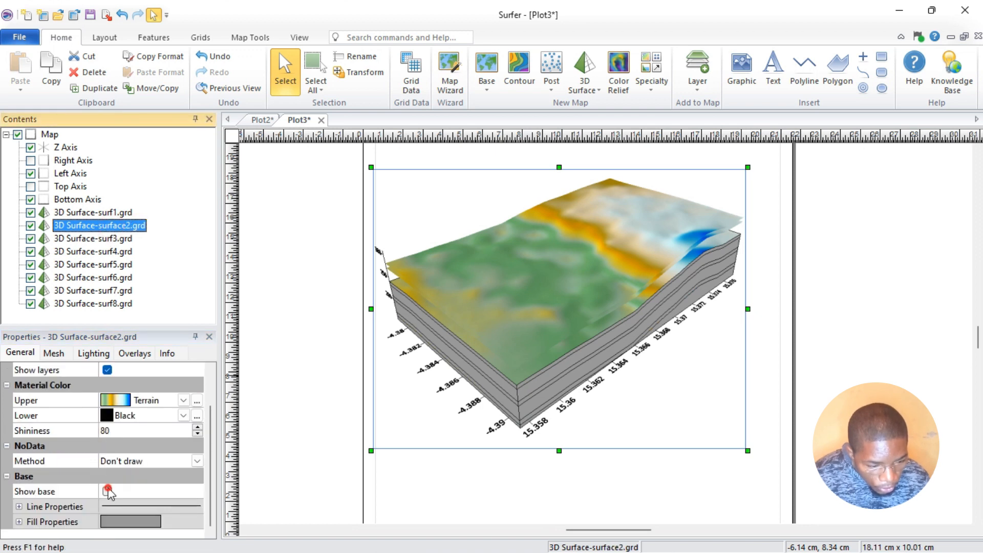
left_click(108, 492)
left_click(118, 214)
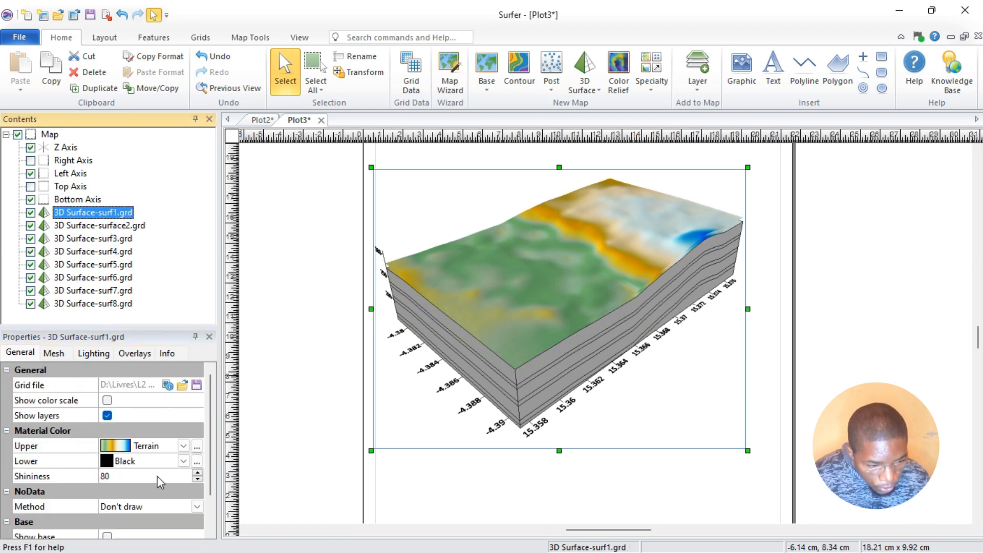
scroll(109, 481, "down", 1)
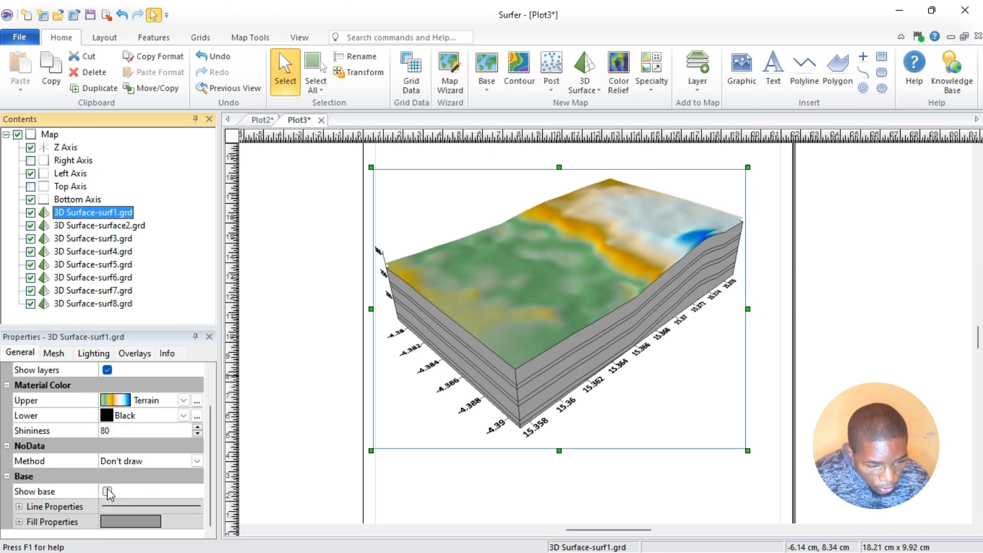
left_click(108, 492)
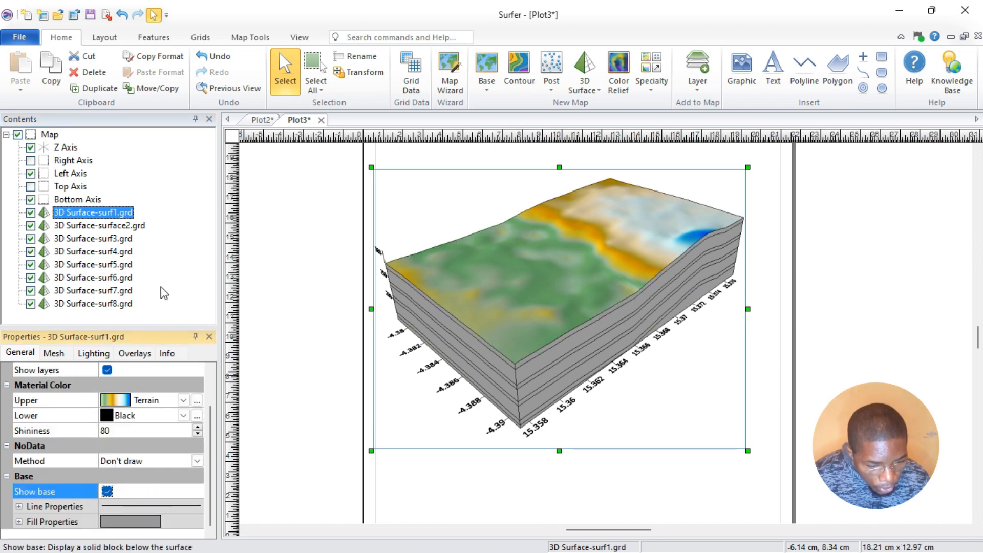
- Move the whole 3D map higher on the page, slightly towards the page's right edge
middle_click_drag(609, 318, 586, 331)
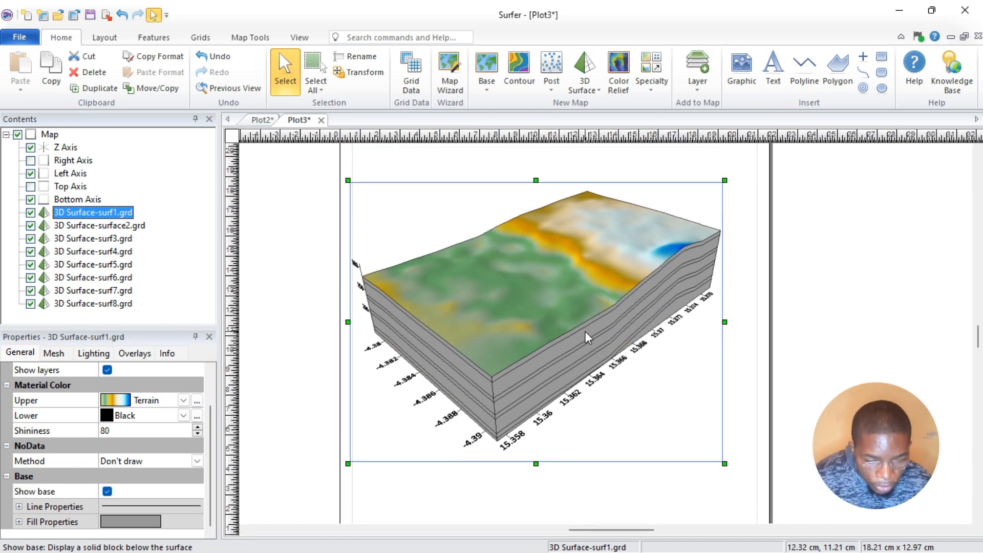
scroll(586, 332, "down", 2)
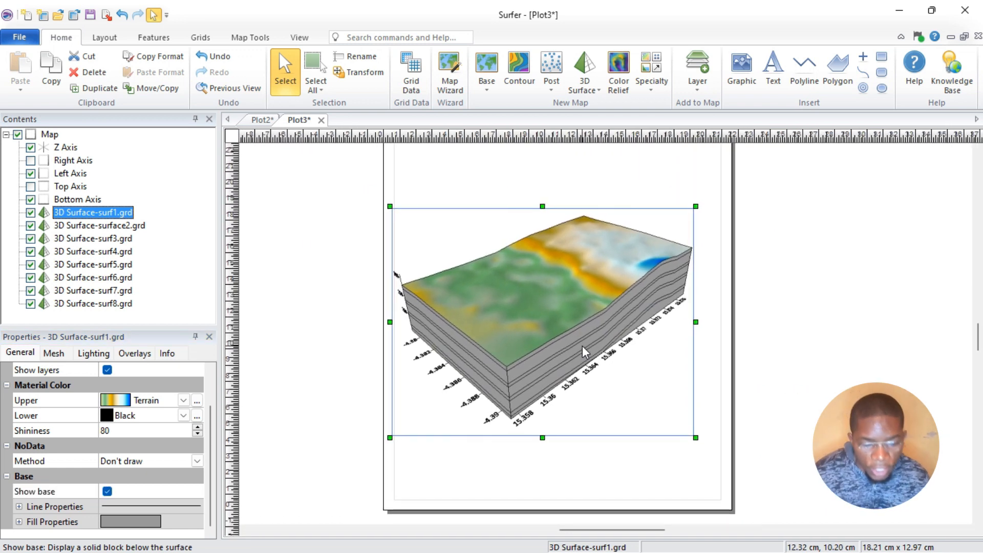
left_click_drag(553, 305, 568, 256)
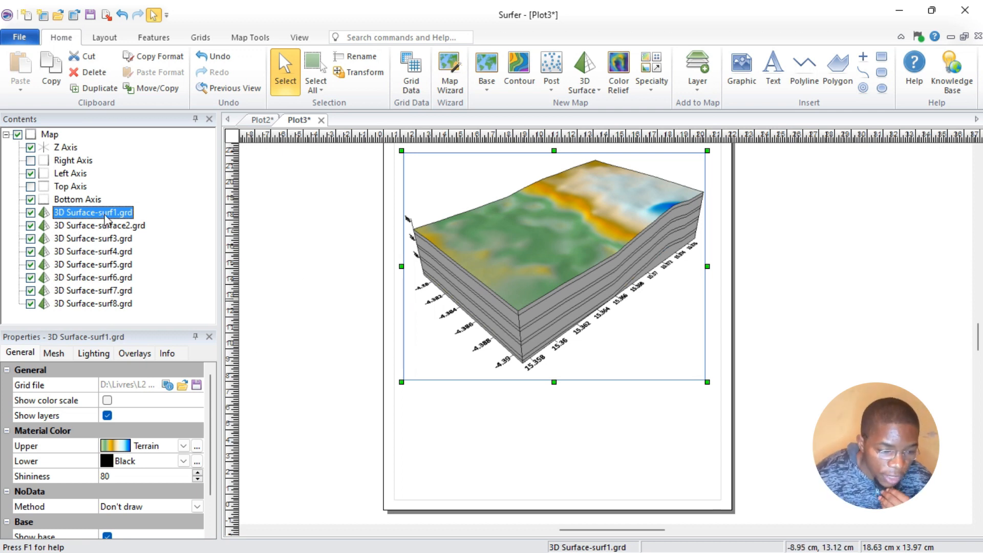
- Set the base fill color of the surf1.grd 3D surface layer to cyan
left_click_drag(208, 387, 198, 495)
left_click(51, 521)
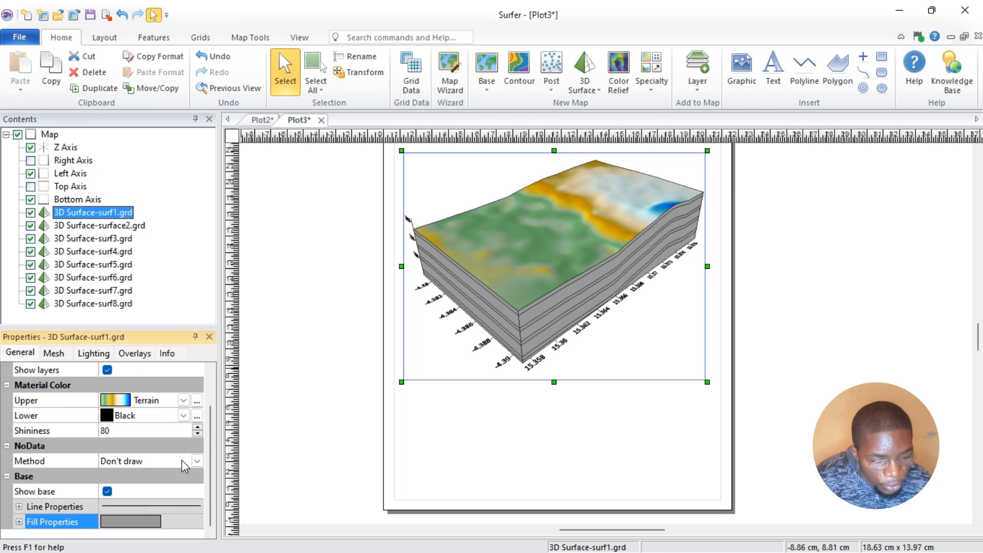
double_click(139, 518)
scroll(173, 488, "down", 1)
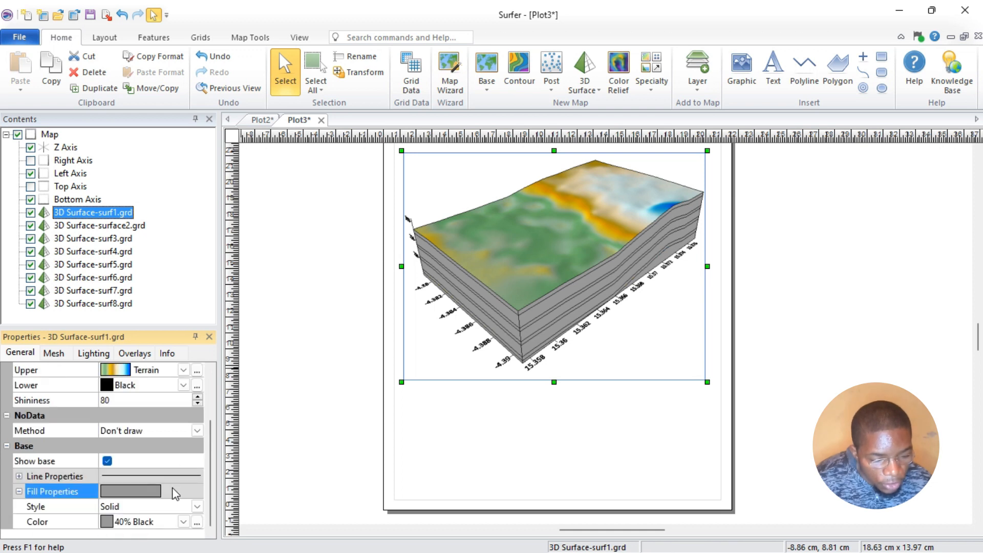
left_click(114, 527)
left_click(182, 522)
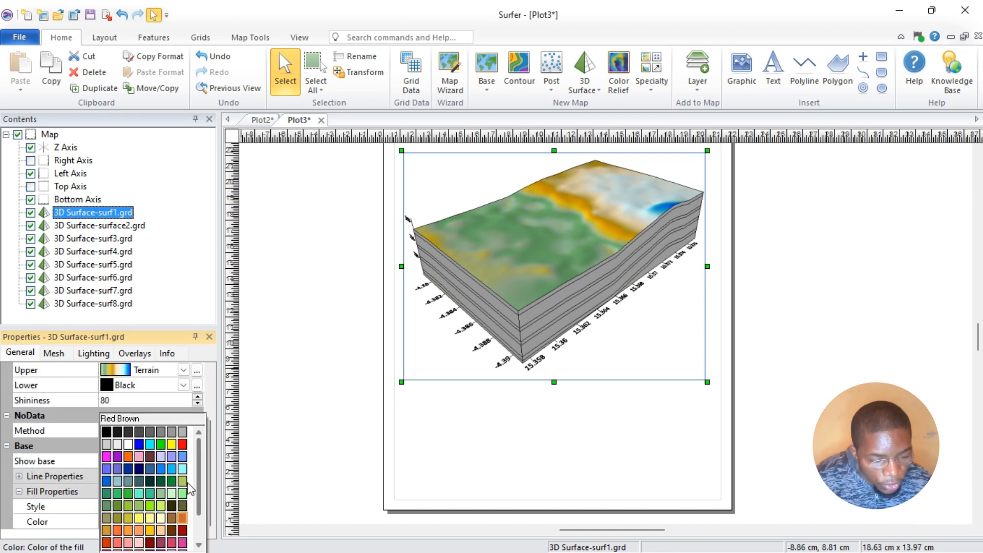
left_click(149, 445)
- Set the base fill color of the surface2.grd 3D surface layer to Moss Green
left_click(99, 225)
double_click(133, 520)
scroll(133, 497, "down", 1)
left_click(109, 524)
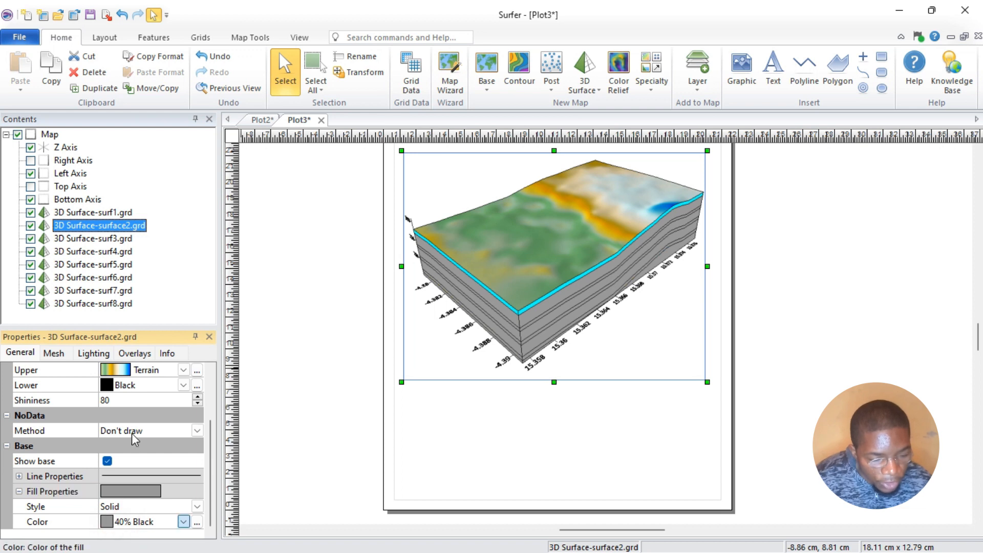
left_click(137, 481)
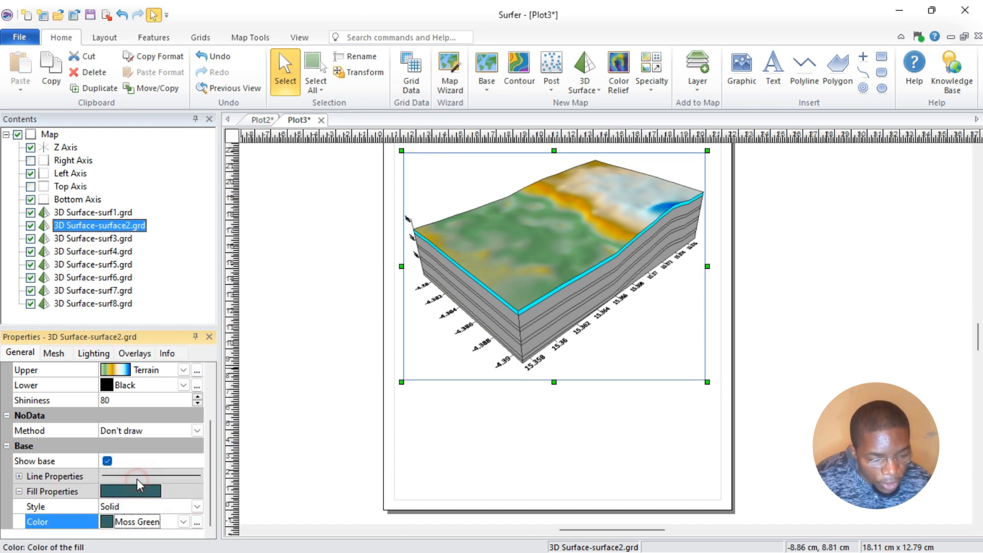
- Set the base fill color of the surf3.grd 3D surface layer to Navy Blue
left_click(109, 239)
scroll(154, 481, "down", 1)
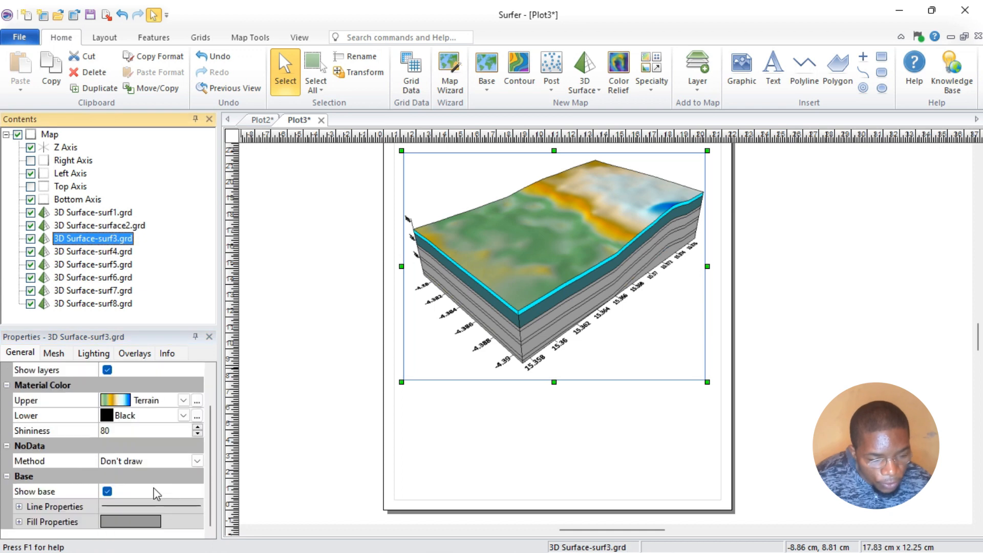
double_click(123, 520)
scroll(121, 518, "down", 1)
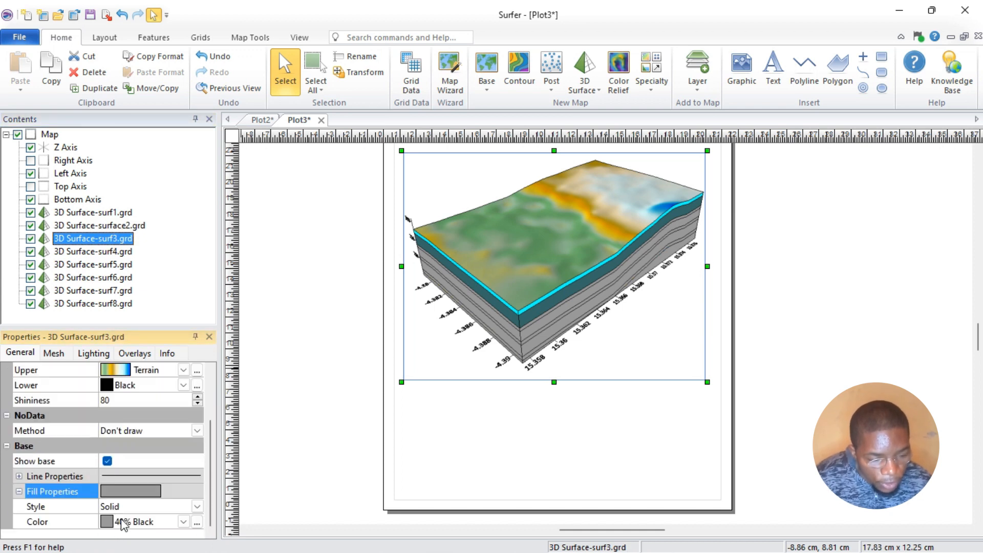
left_click(114, 524)
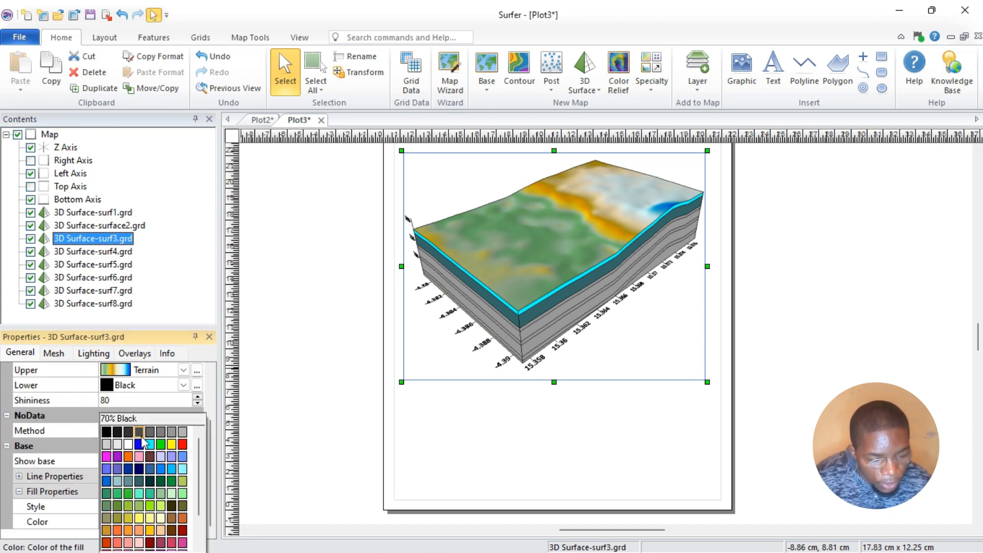
left_click(139, 468)
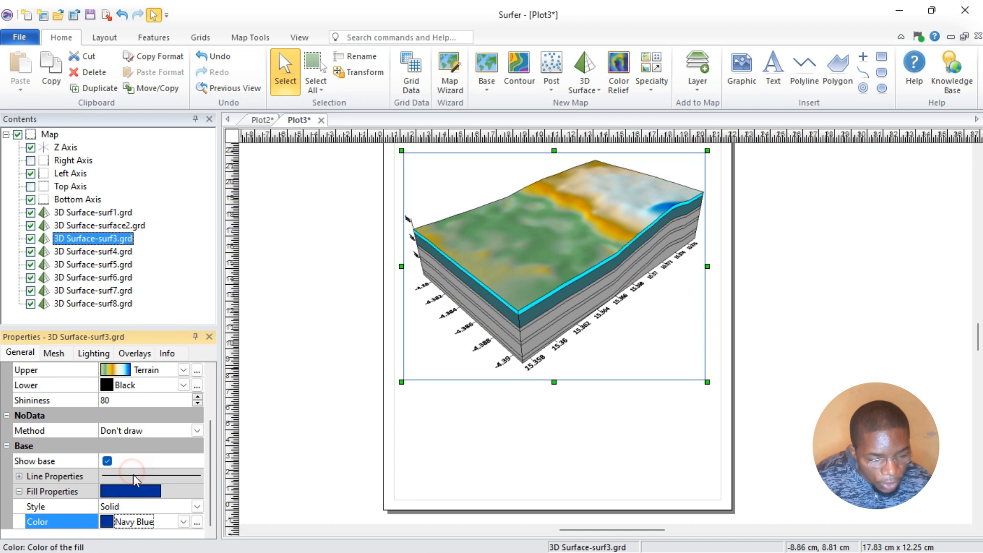
- Set the base fill color of the surf4.grd 3D surface layer to Murky Green
left_click(106, 251)
scroll(113, 425, "down", 1)
left_click(109, 523)
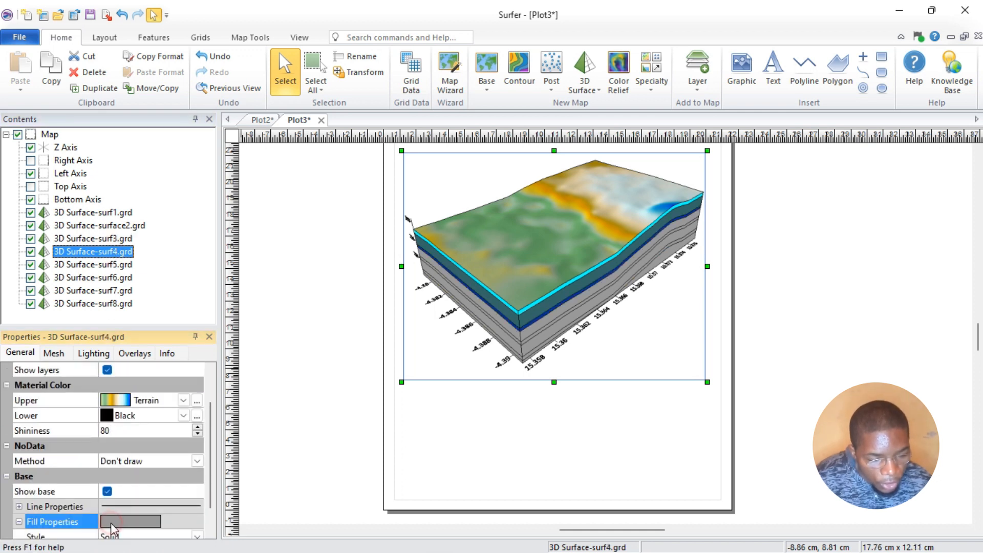
scroll(116, 493, "down", 1)
left_click(108, 520)
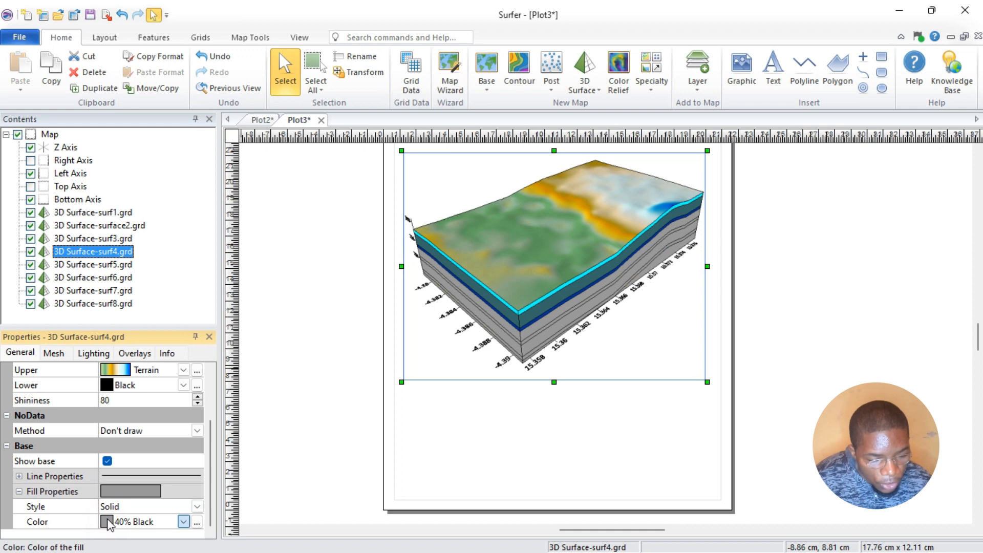
left_click(184, 522)
left_click(173, 512)
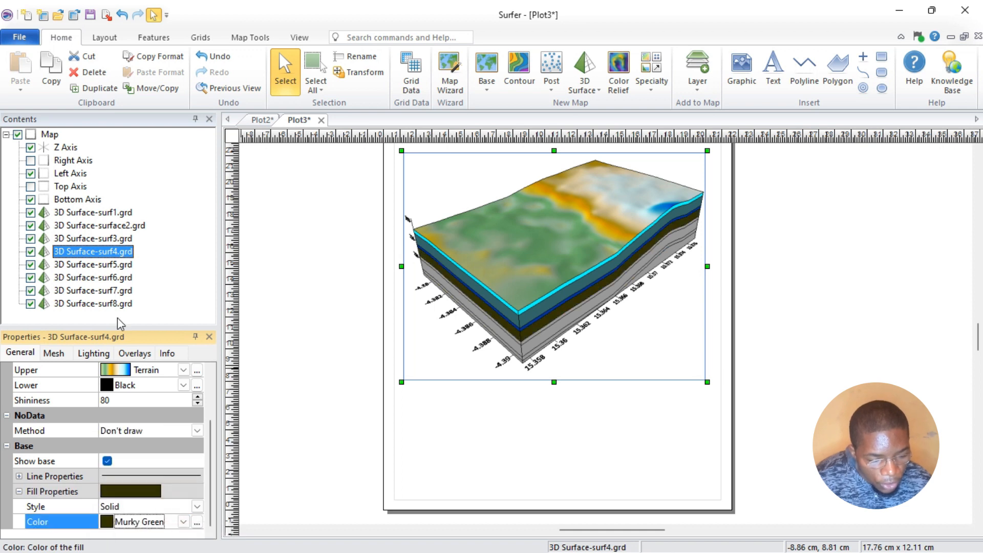
- Set the base fill color of the surf5.grd 3D surface layer to Martian Green
left_click(105, 265)
scroll(120, 466, "down", 1)
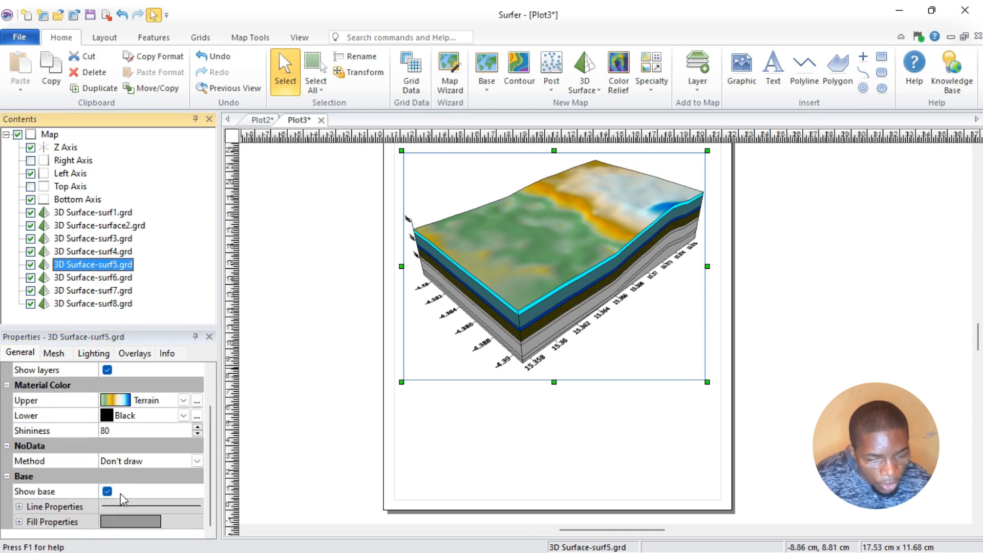
left_click(120, 526)
scroll(129, 502, "down", 1)
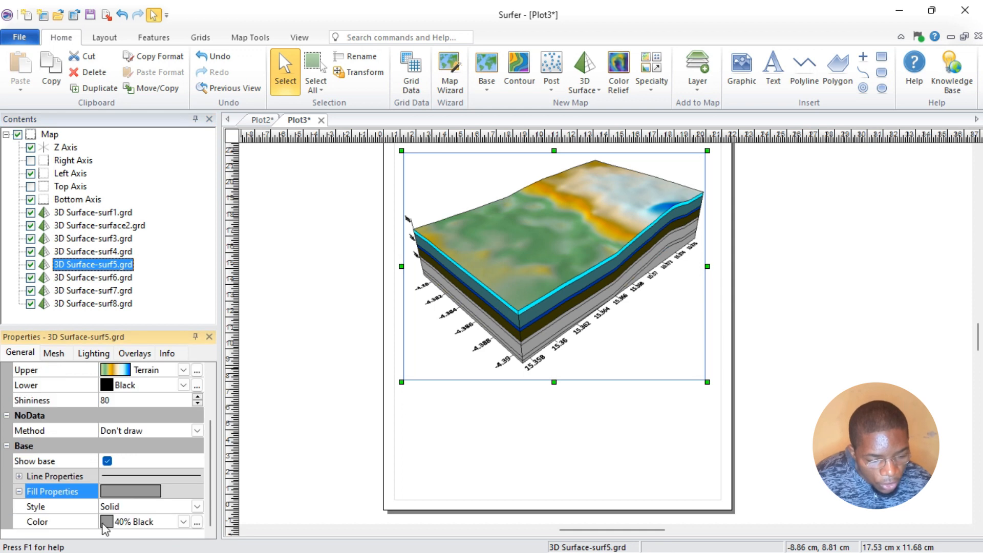
left_click(107, 521)
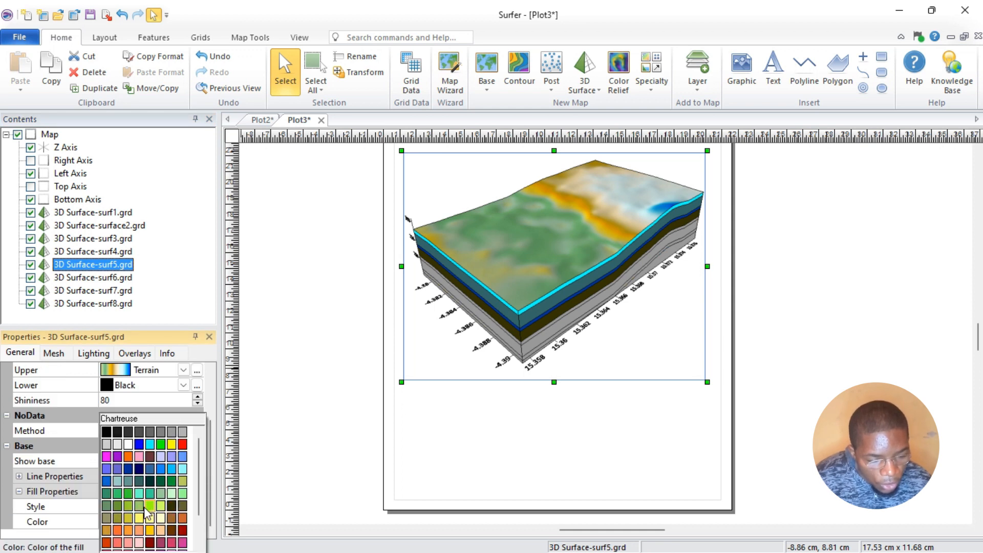
left_click(130, 507)
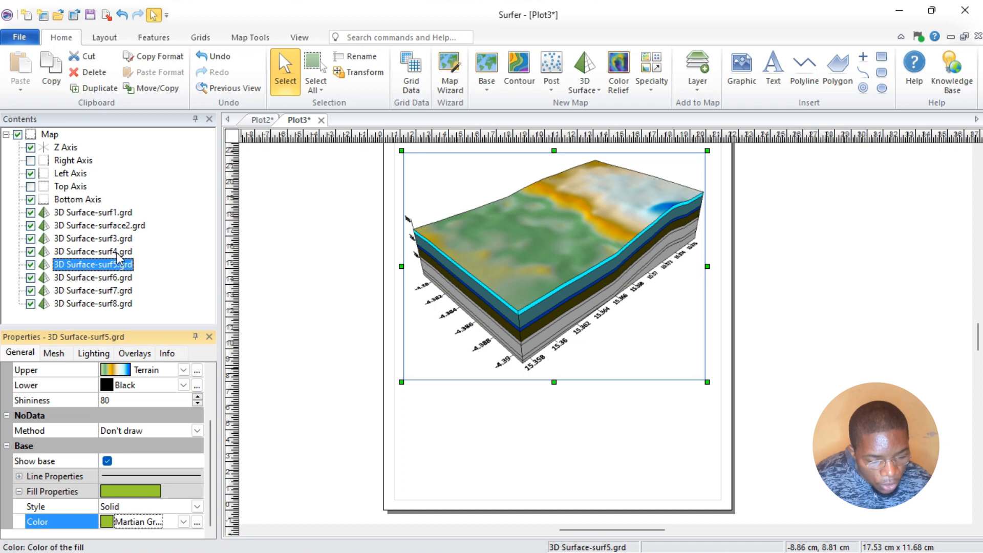
- Set the base fill color of the surf6.grd 3D surface layer to Storm Blue
left_click(85, 279)
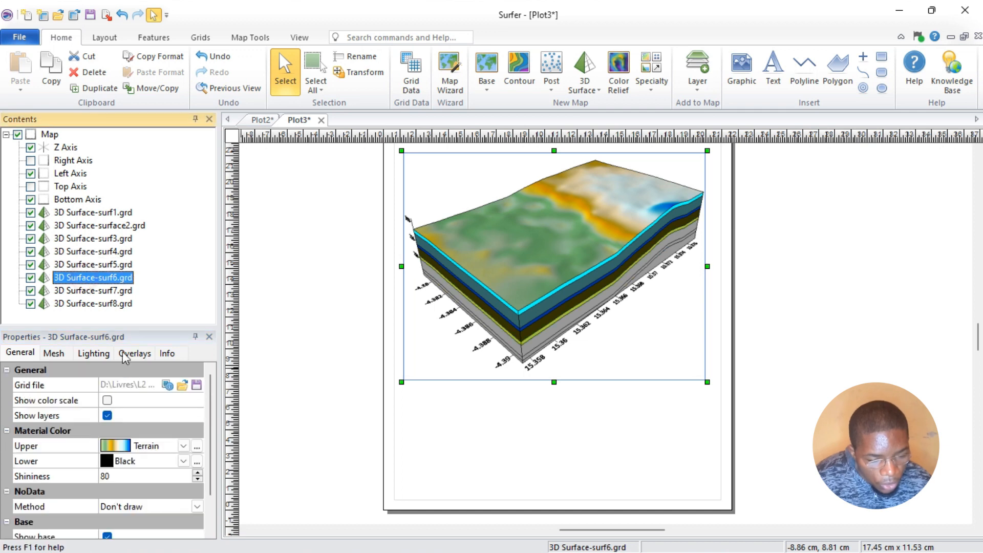
scroll(131, 429, "down", 1)
double_click(126, 520)
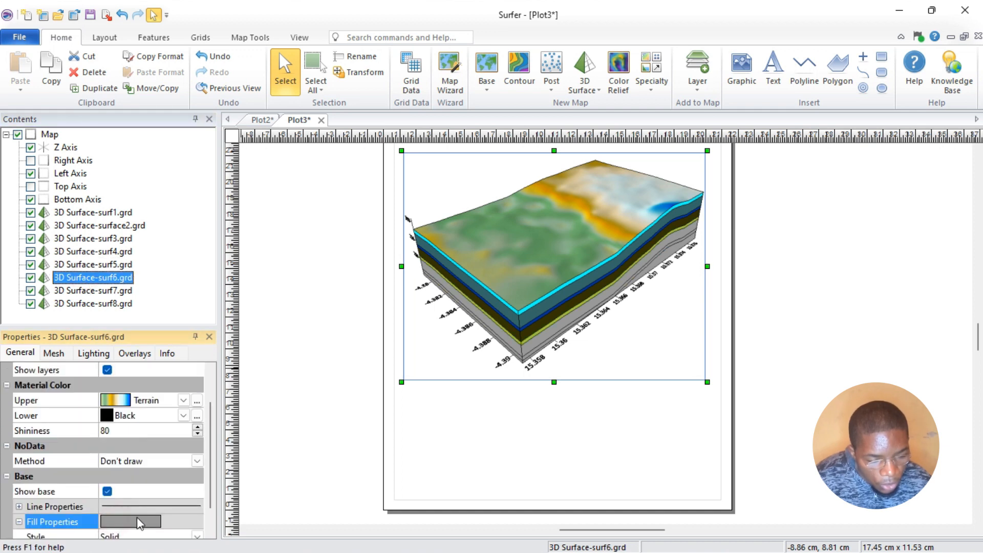
left_click(184, 521)
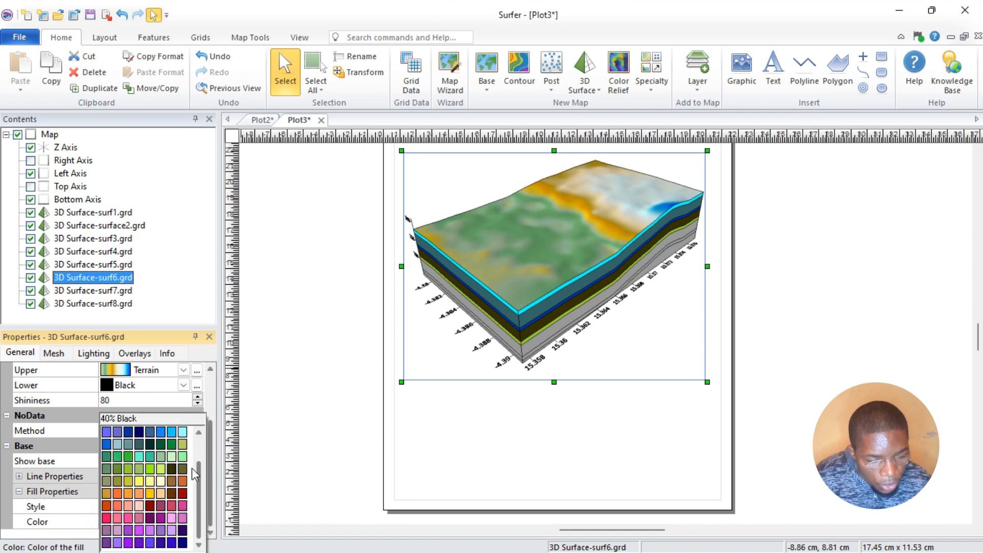
left_click(160, 543)
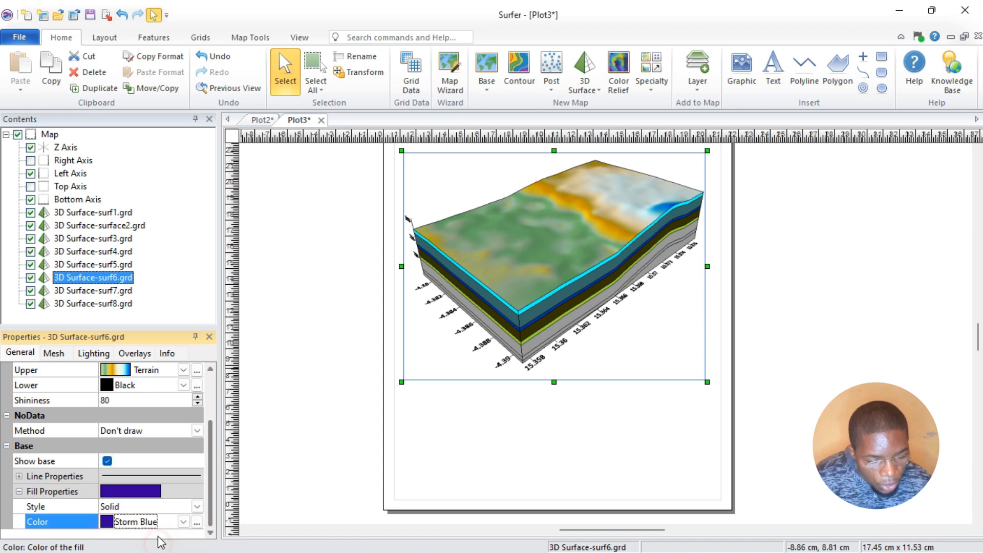
- Set the base fill color of the surf7.grd 3D surface layer to Soft Pink
left_click(101, 291)
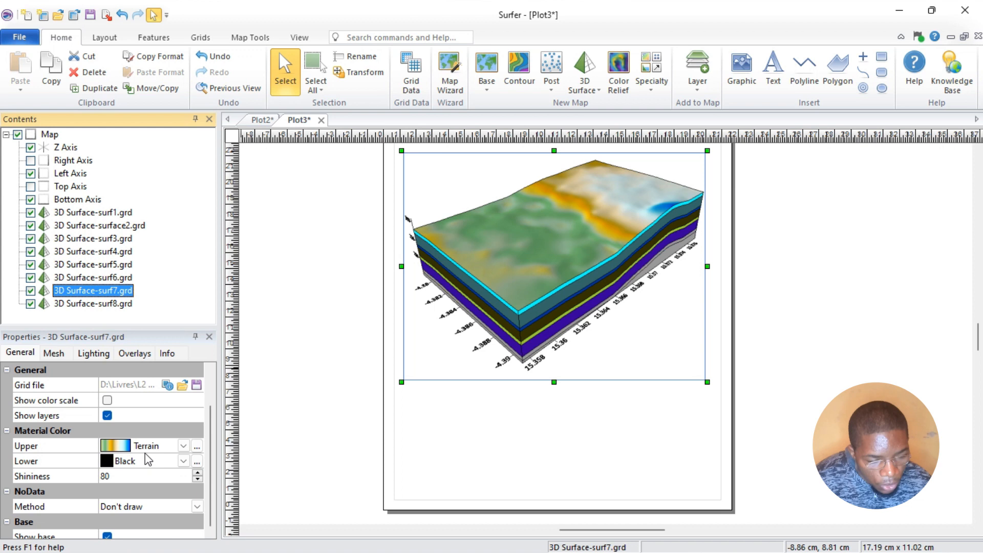
scroll(127, 521, "down", 3)
double_click(123, 524)
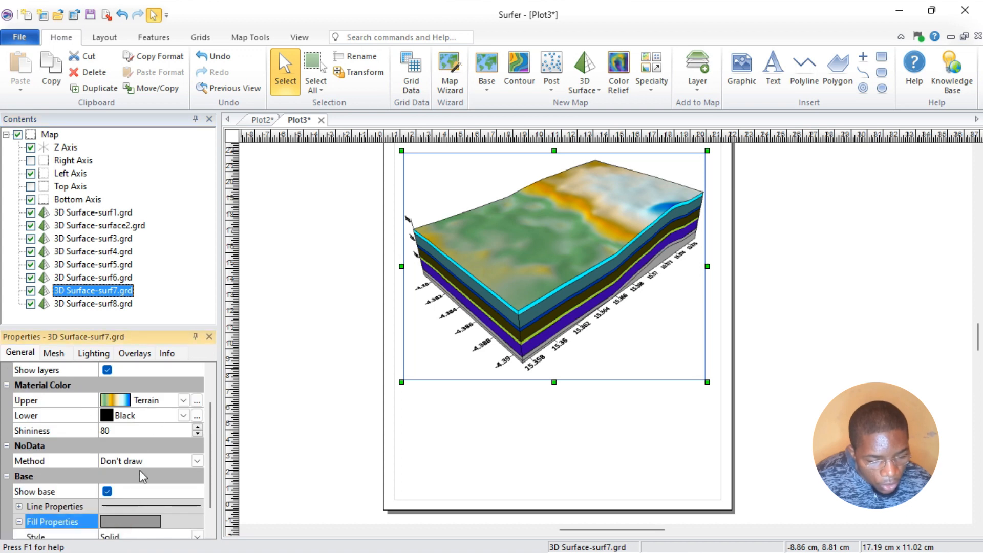
double_click(124, 522)
double_click(144, 521)
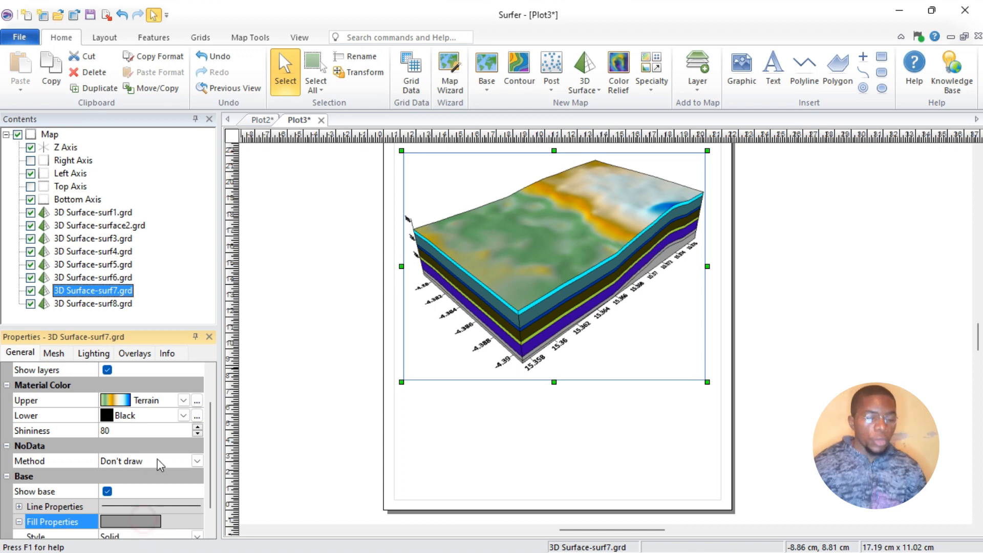
scroll(153, 471, "down", 1)
left_click(146, 522)
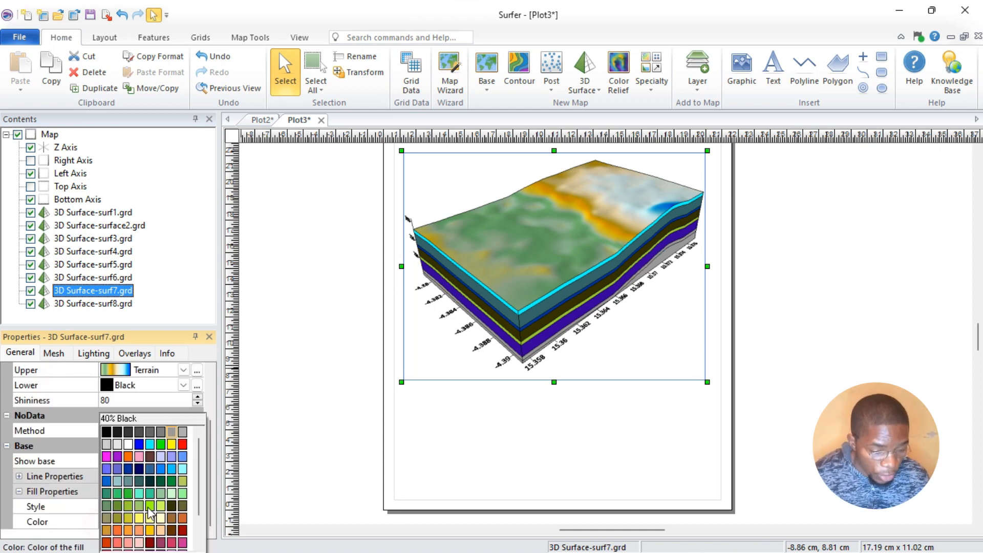
scroll(151, 510, "down", 1)
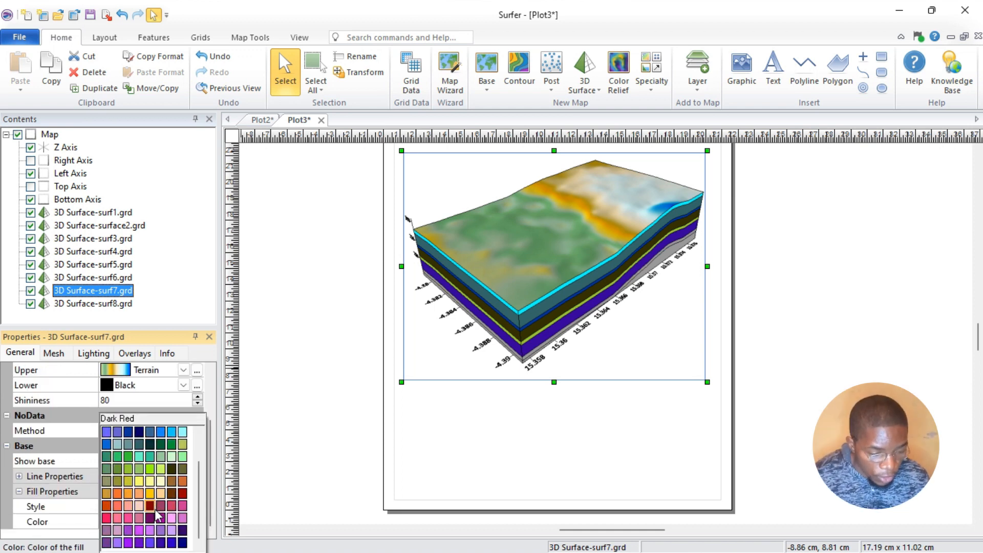
left_click(128, 506)
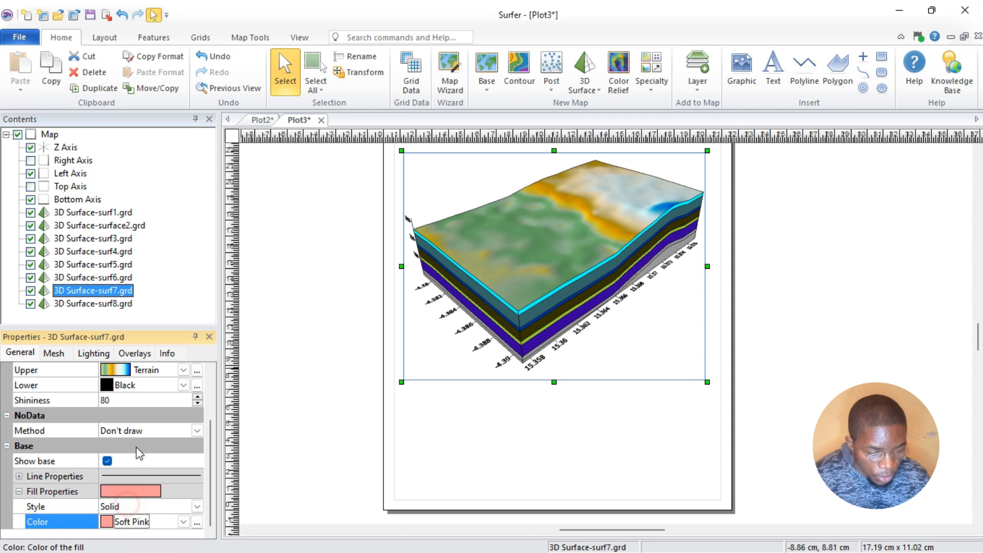
- Set the base fill color of the surf8.grd 3D surface layer to Smalt Blue
left_click(103, 304)
scroll(128, 500, "down", 1)
double_click(123, 523)
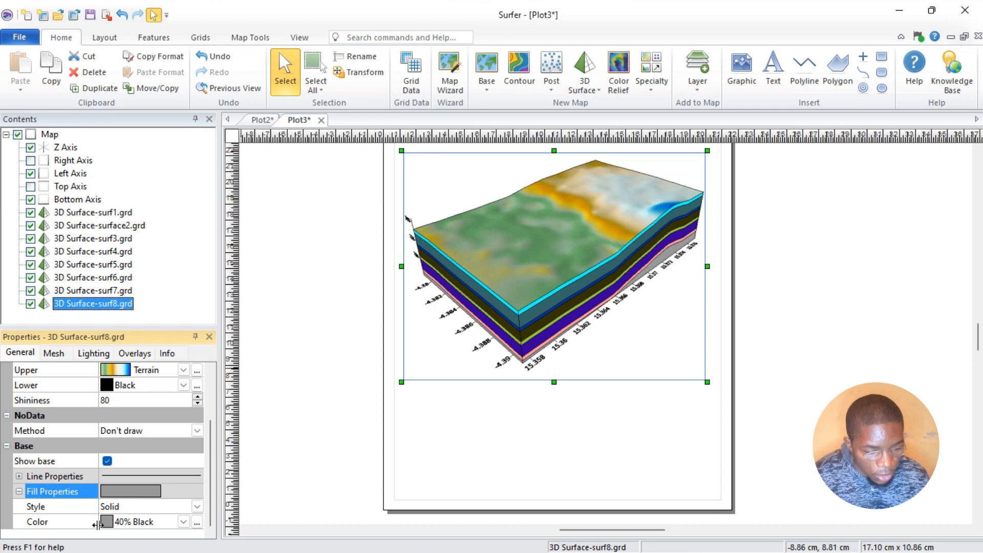
left_click(111, 526)
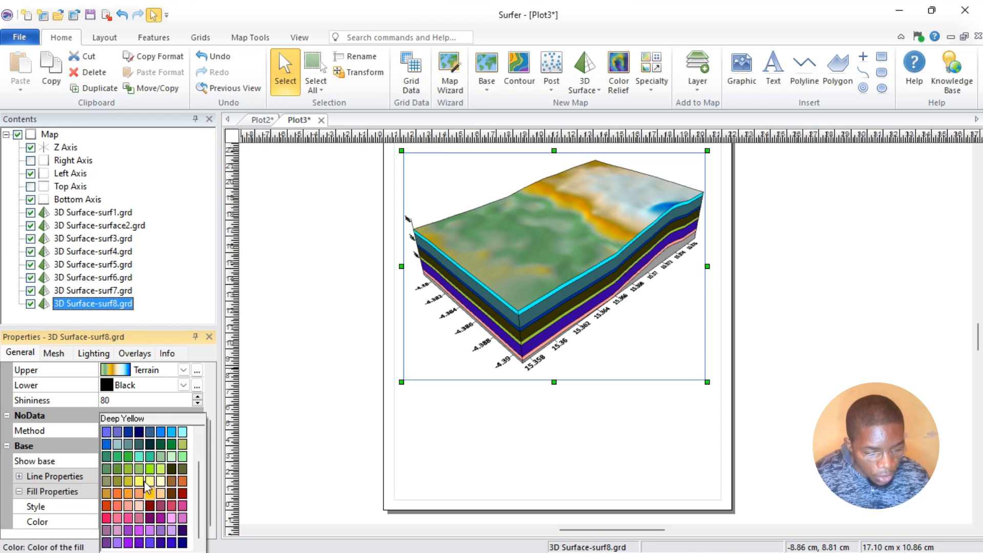
left_click(107, 445)
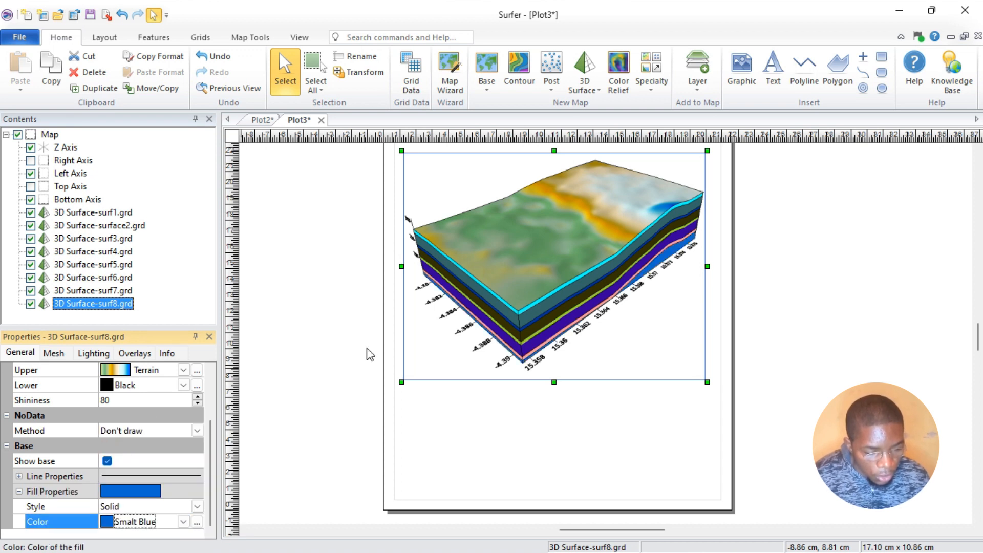
- Turn the map to a top-down view with a 90-degree tilt and set its field of view to 45
right_click(579, 288)
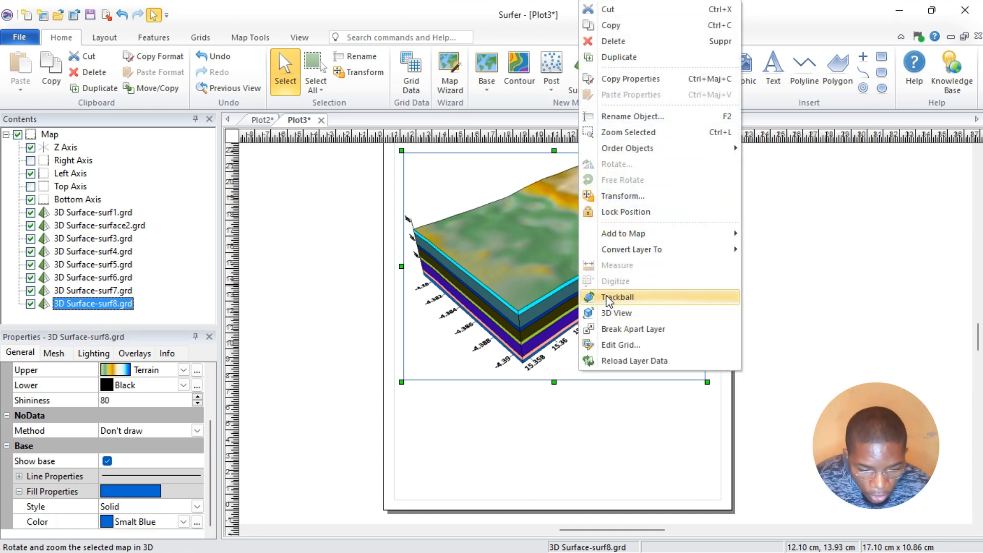
left_click(608, 299)
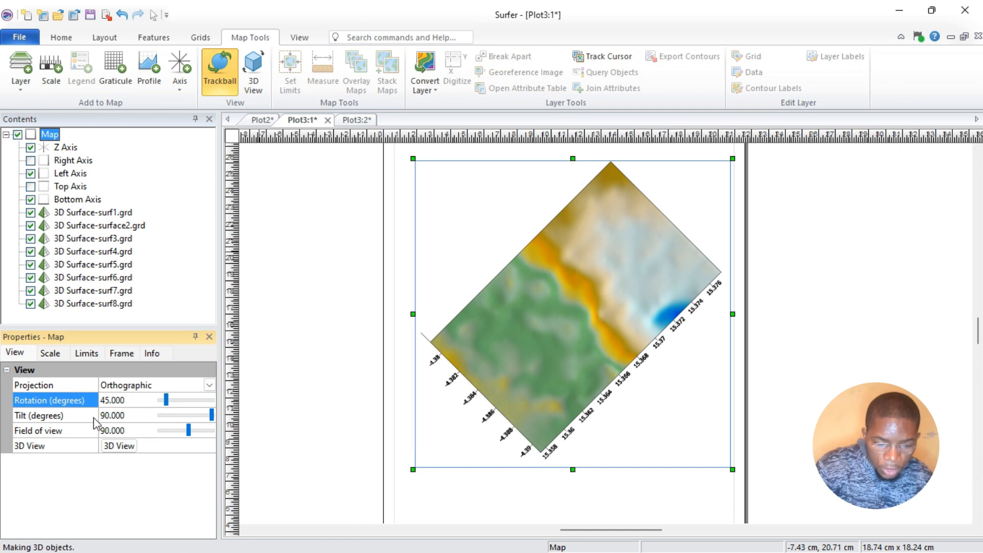
double_click(110, 432)
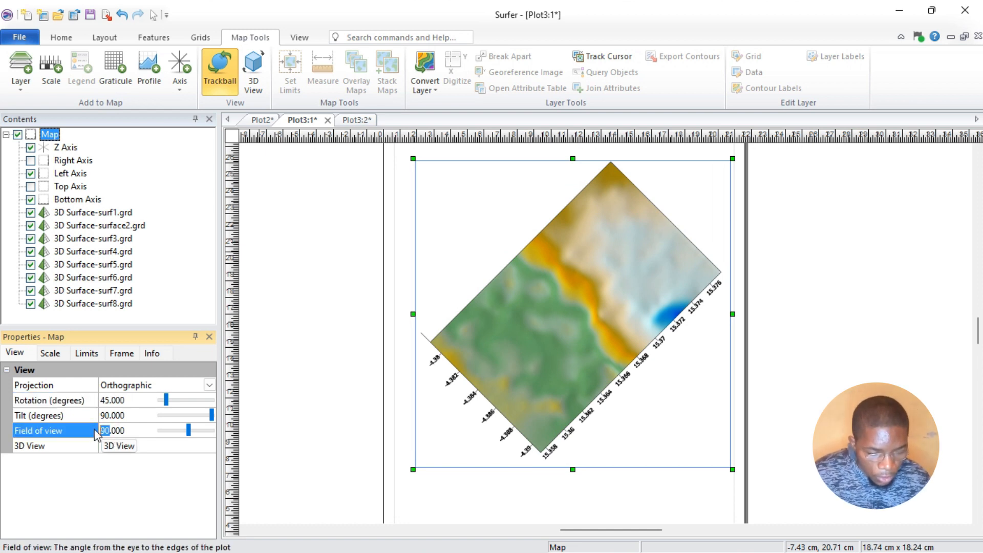
type("45")
key("Return")
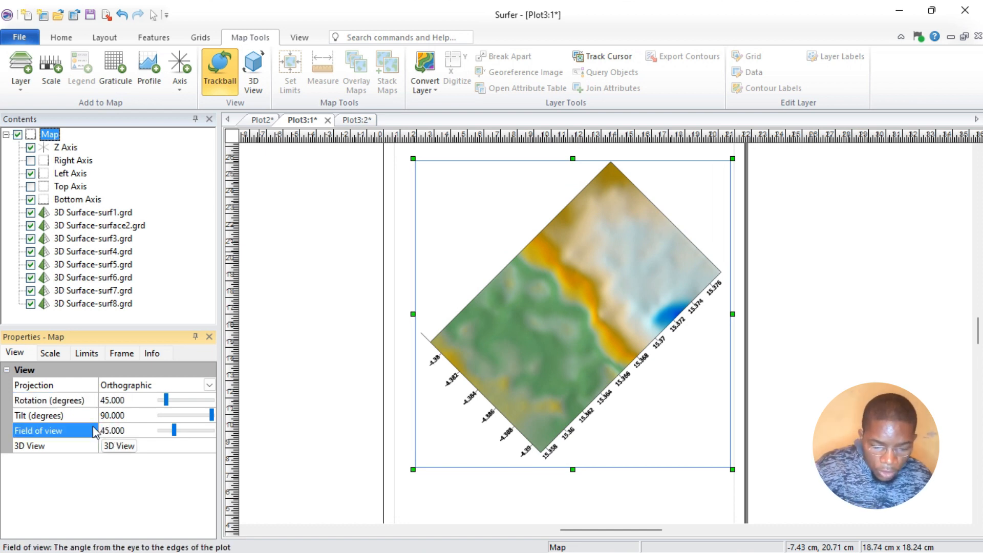
- Add a profile across the map, drawn from its easternmost displayed corner near 15.376 to the opposite corner near -4.38
left_click(148, 67)
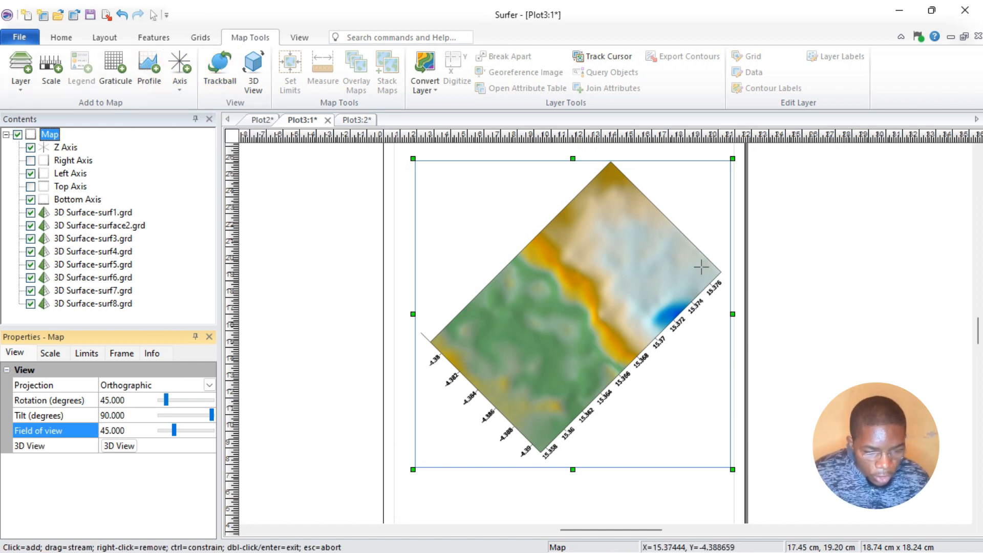
left_click(717, 272)
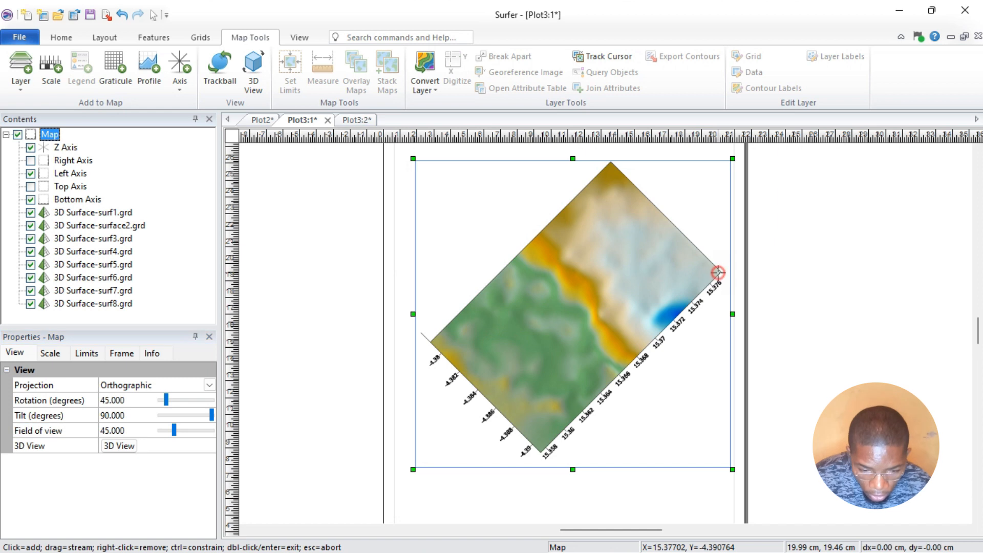
double_click(432, 341)
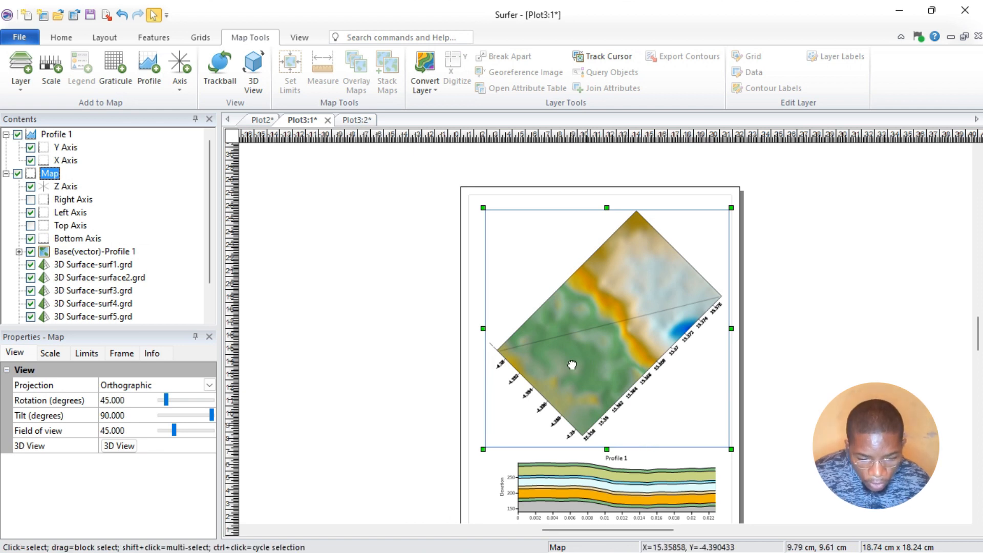
scroll(567, 353, "down", 1)
scroll(545, 299, "up", 1)
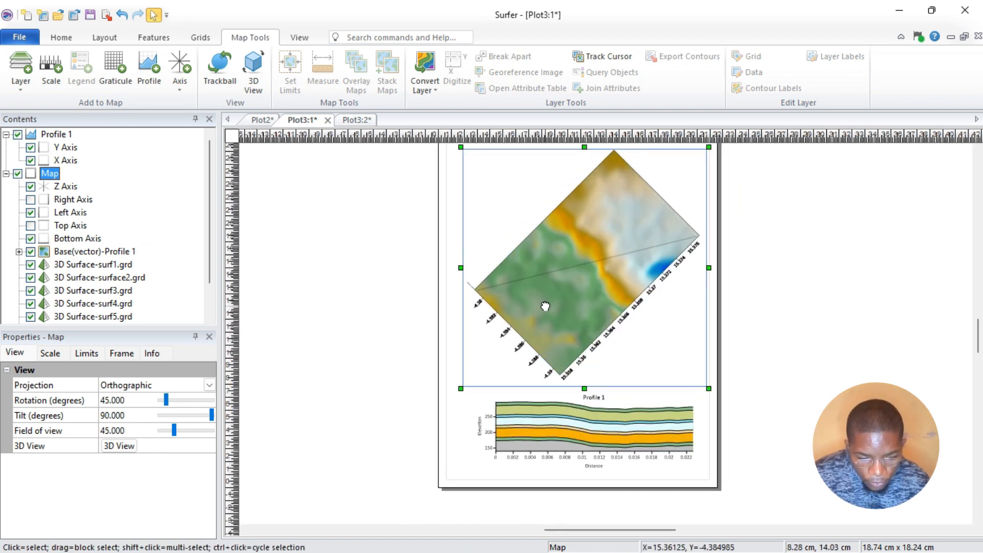
- Move the Profile 1 graph slightly upward on the page
left_click(72, 37)
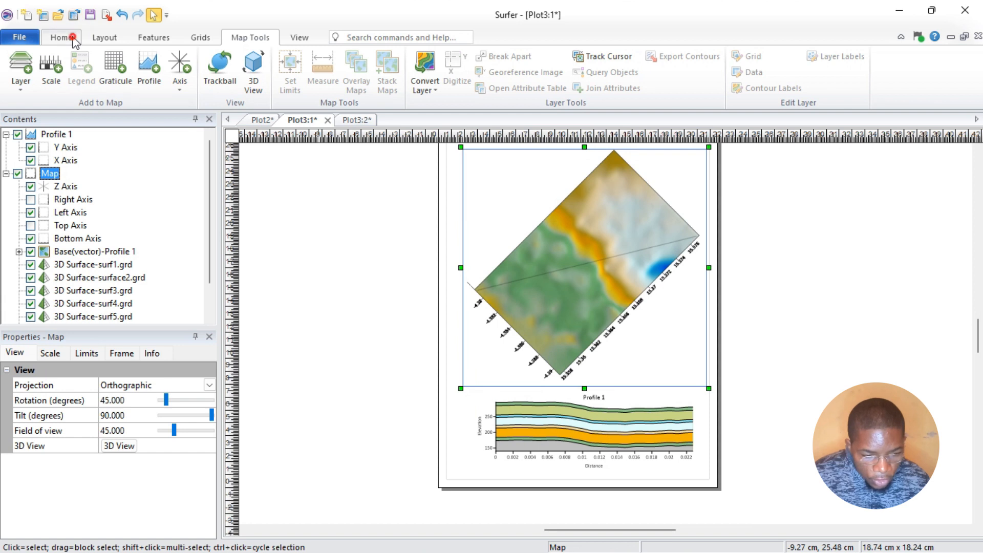
left_click(569, 438)
left_click_drag(569, 437, 569, 428)
- Hide the polyline of the Base(vector)-Profile 1 layer on the map
left_click(577, 291)
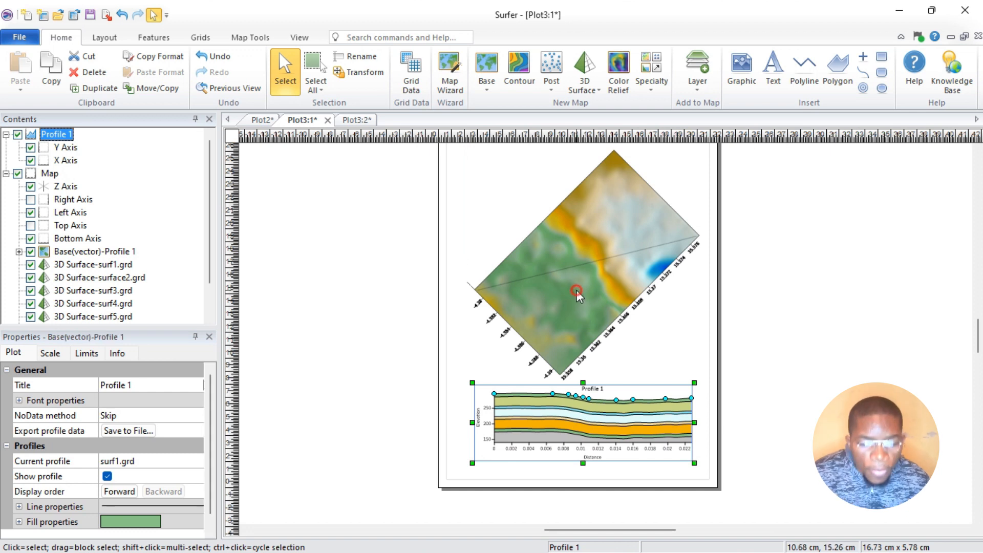
left_click(577, 265, "ctrl")
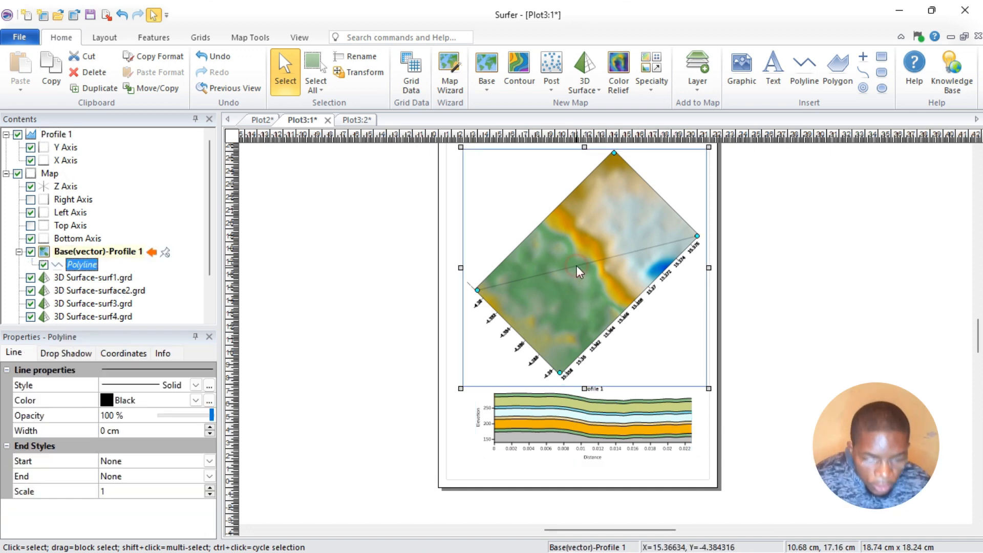
left_click(44, 265)
left_click(44, 265)
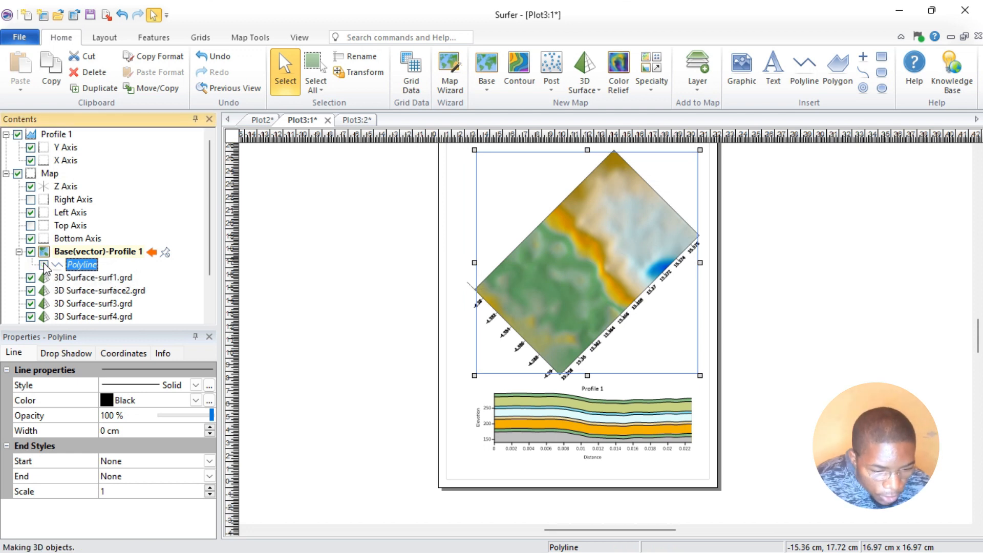
right_click(588, 312)
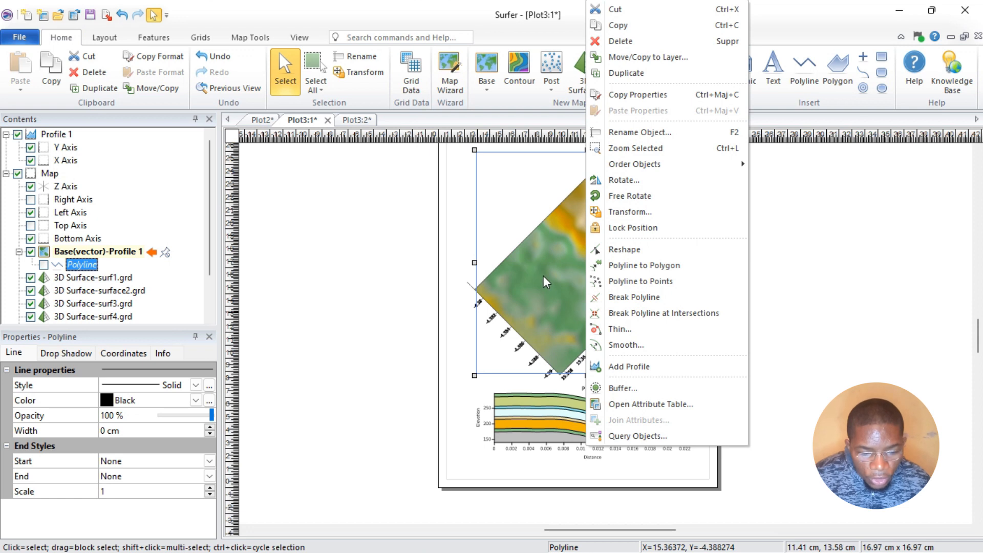
left_click(529, 262)
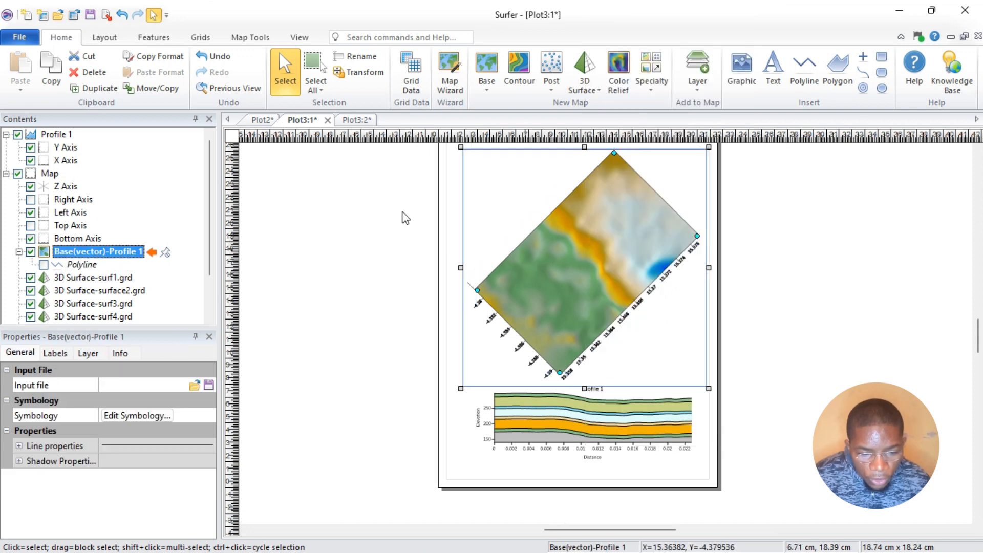
- Rotate and tilt the map with the Trackball into an oblique view that shows the layered sides of the block
left_click(79, 279)
right_click(555, 284)
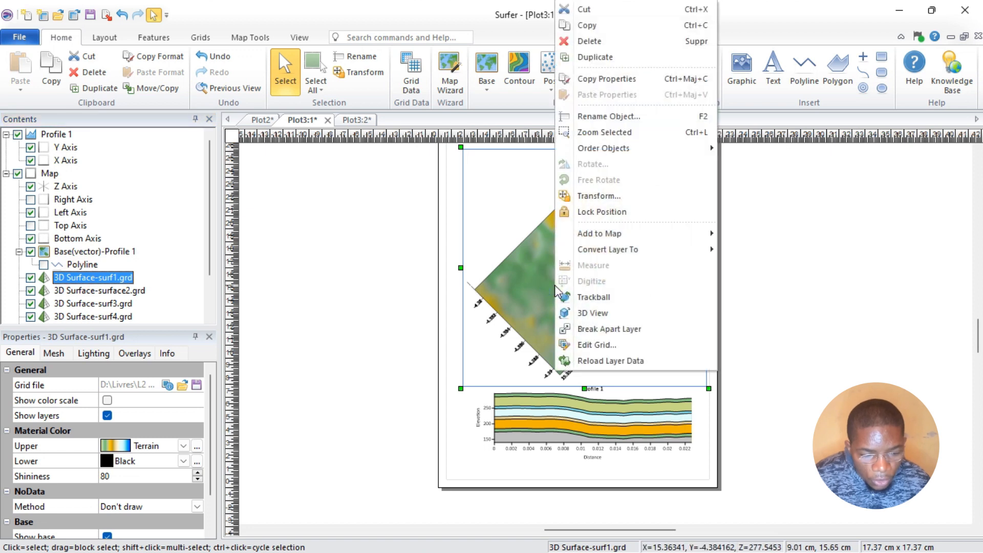
left_click(596, 297)
left_click_drag(589, 297, 549, 270)
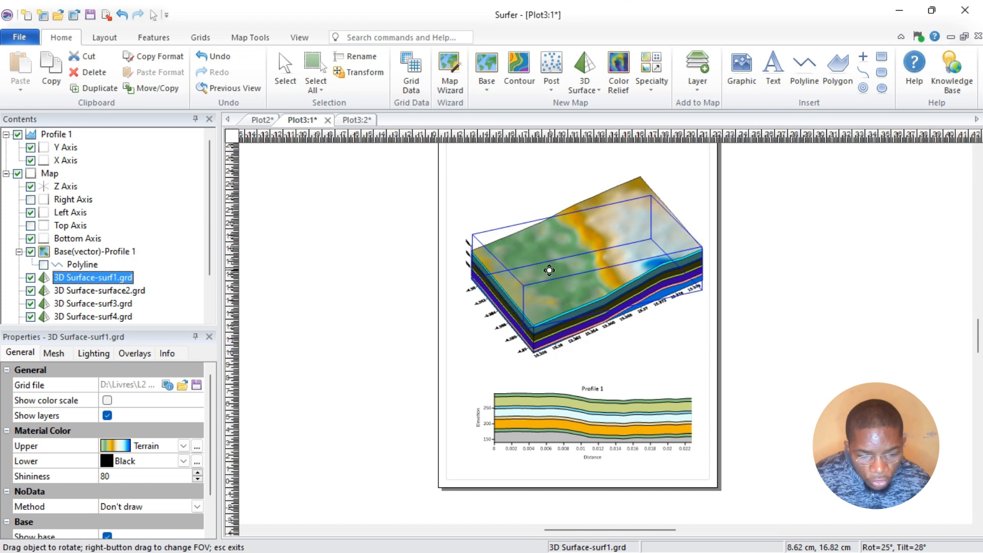
left_click_drag(554, 316, 548, 284)
key("Escape")
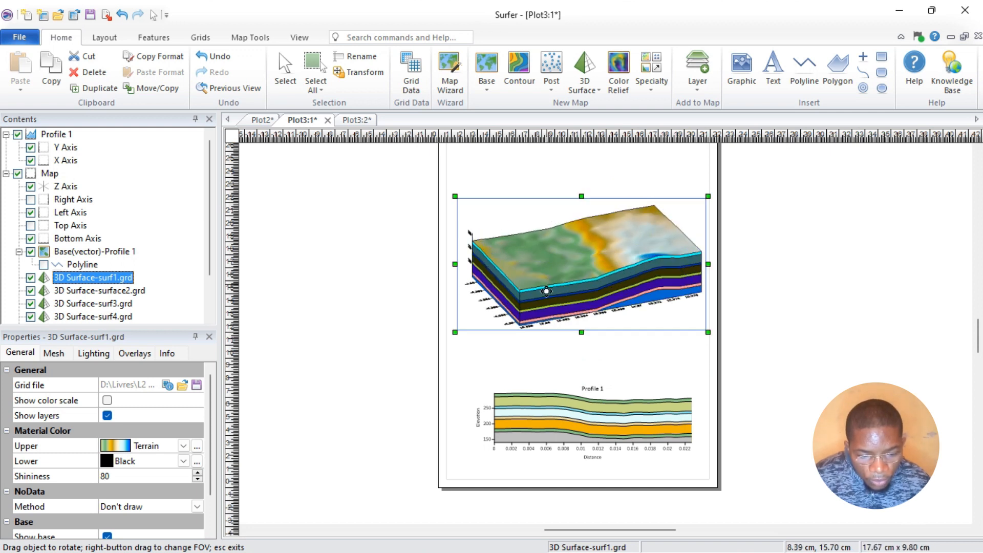
- Enlarge the Profile 1 graph to about 20.64 cm by 7.14 cm and place it just beneath the 3D block
left_click(103, 39)
left_click(191, 41)
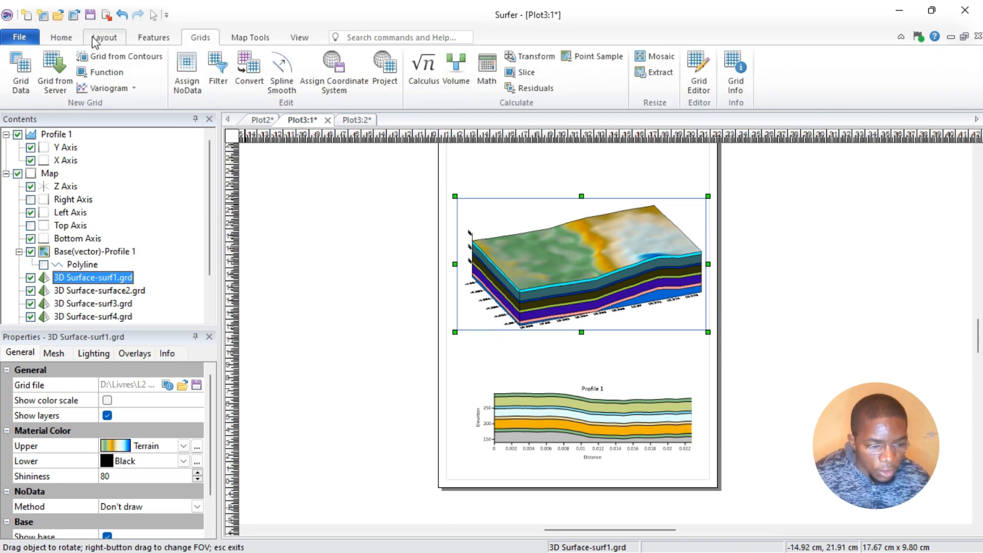
left_click(61, 38)
left_click(285, 71)
left_click_drag(523, 413, 530, 357)
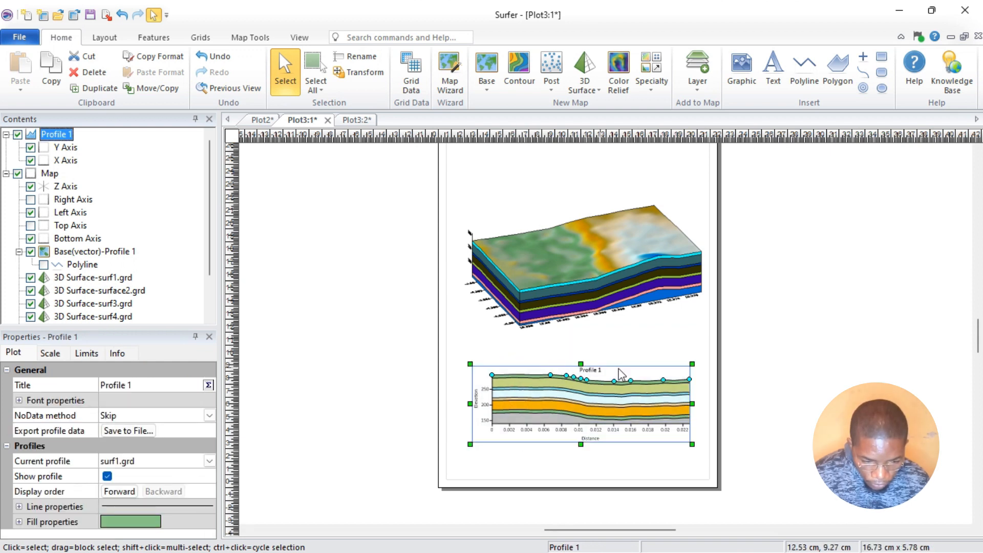
left_click_drag(692, 358, 743, 316)
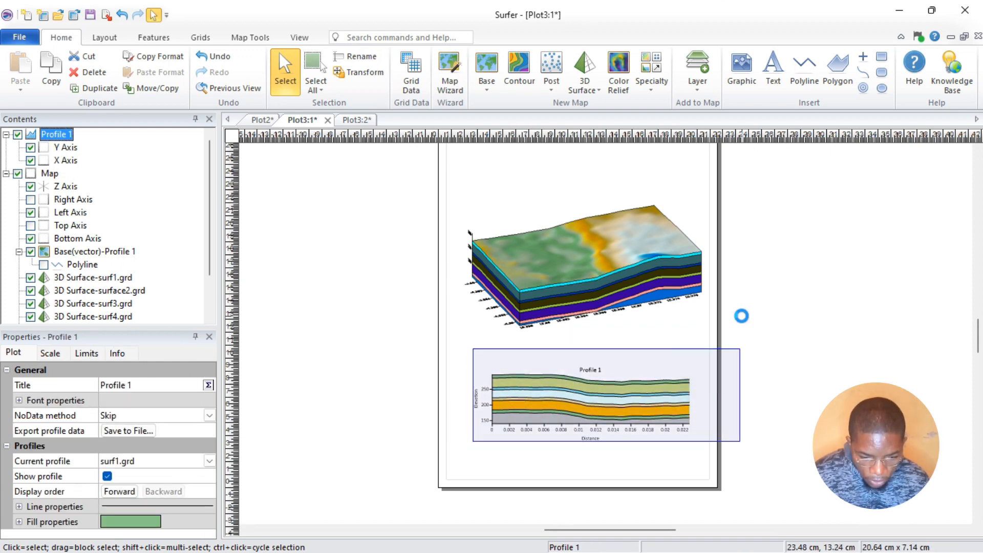
left_click_drag(635, 376, 588, 392)
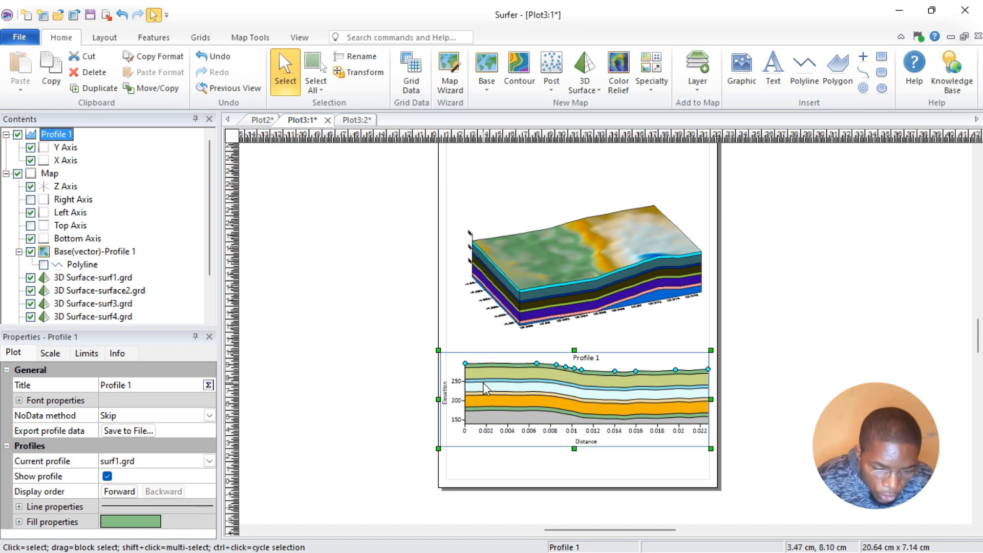
scroll(210, 220, "down", 2)
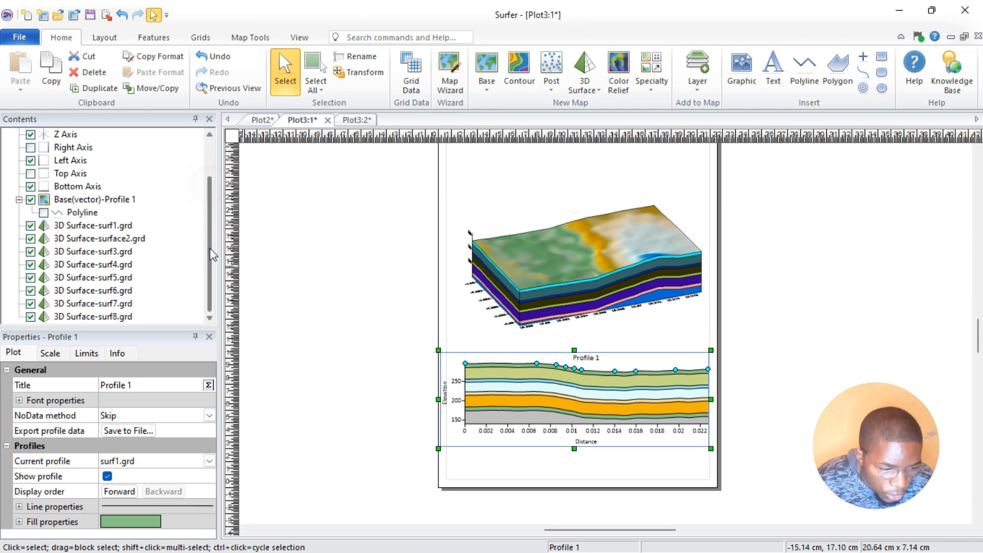
left_click(68, 228)
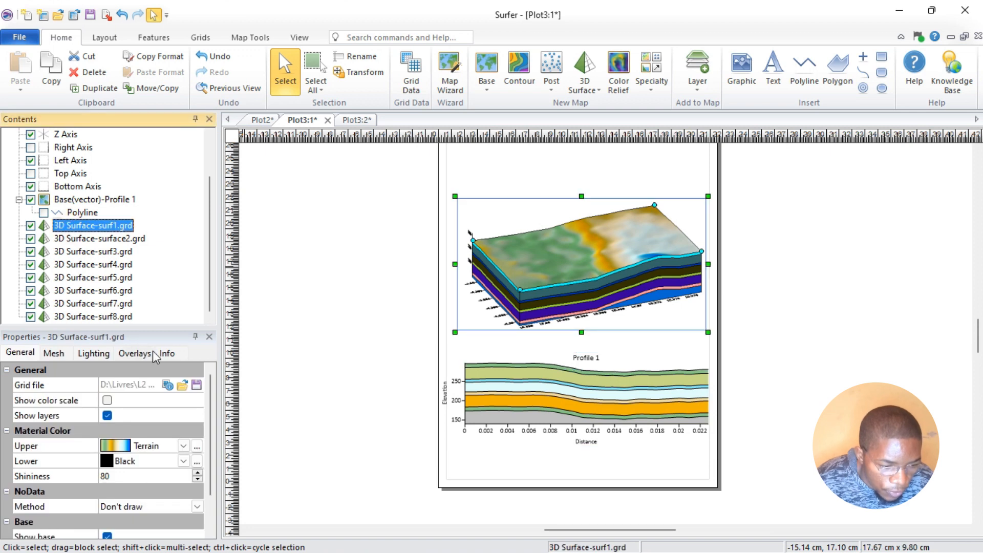
left_click(499, 368)
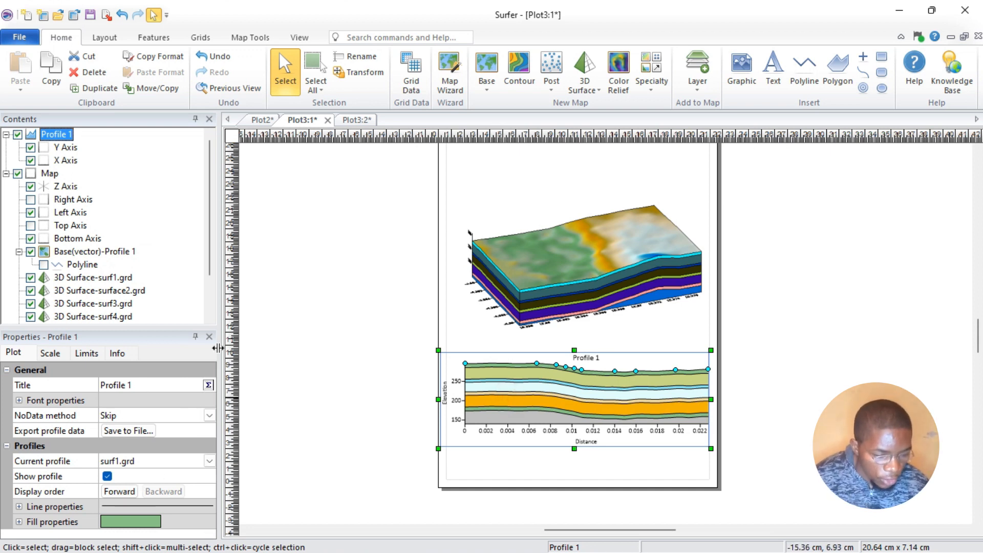
scroll(210, 281, "down", 1)
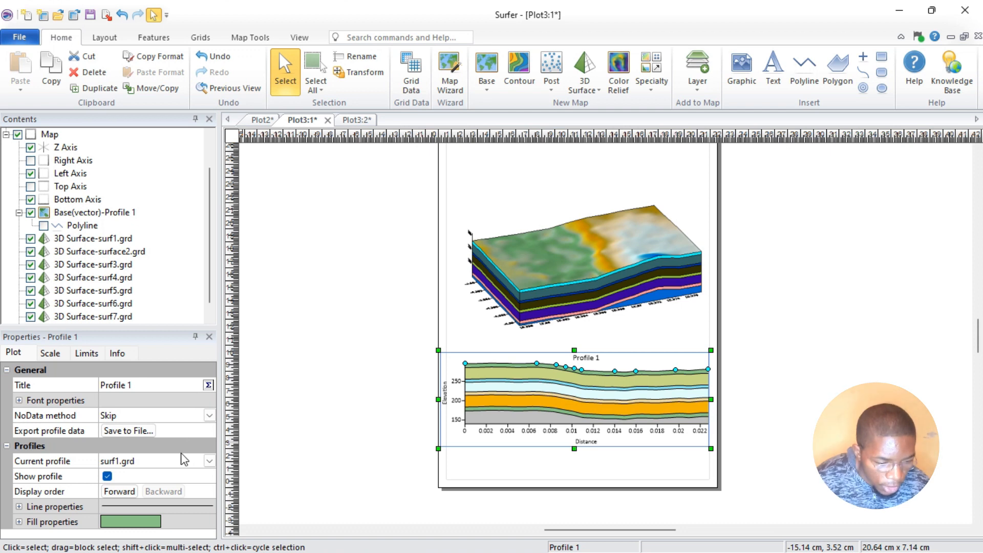
left_click(44, 355)
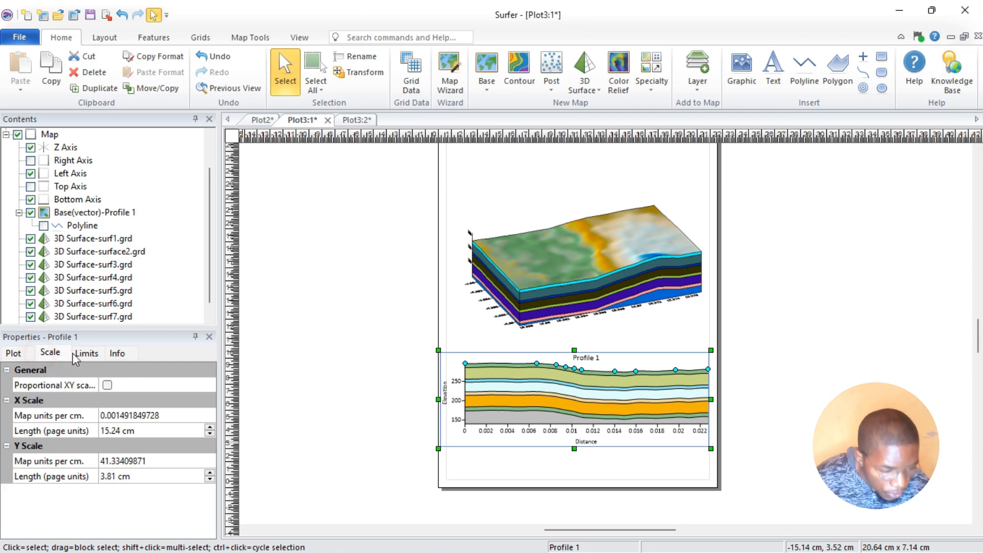
left_click(85, 353)
left_click(27, 353)
- Fill the surf1.grd layer of the Profile 1 graph with the image sable de lemba.png loaded from file
left_click(209, 461)
left_click(209, 461)
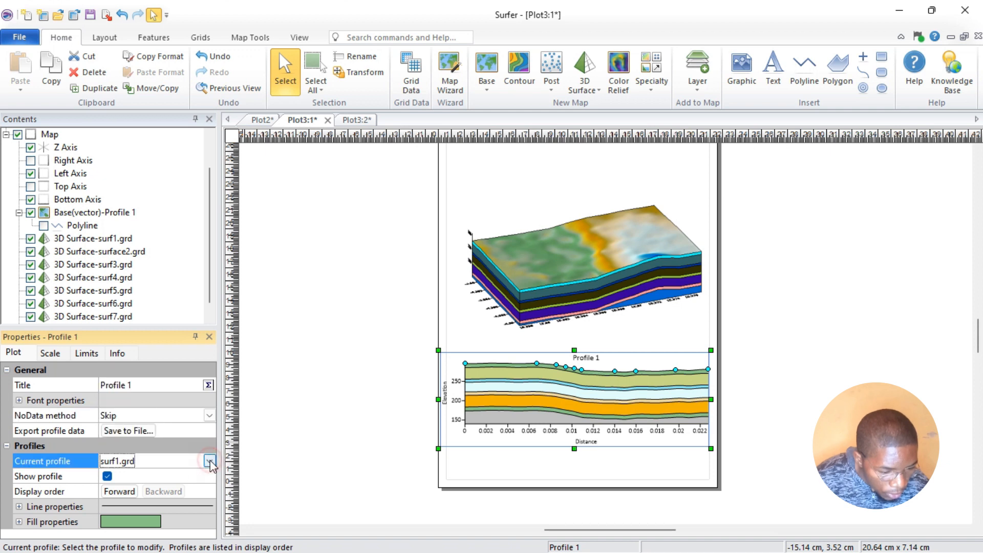
left_click(129, 521)
scroll(149, 512, "down", 2)
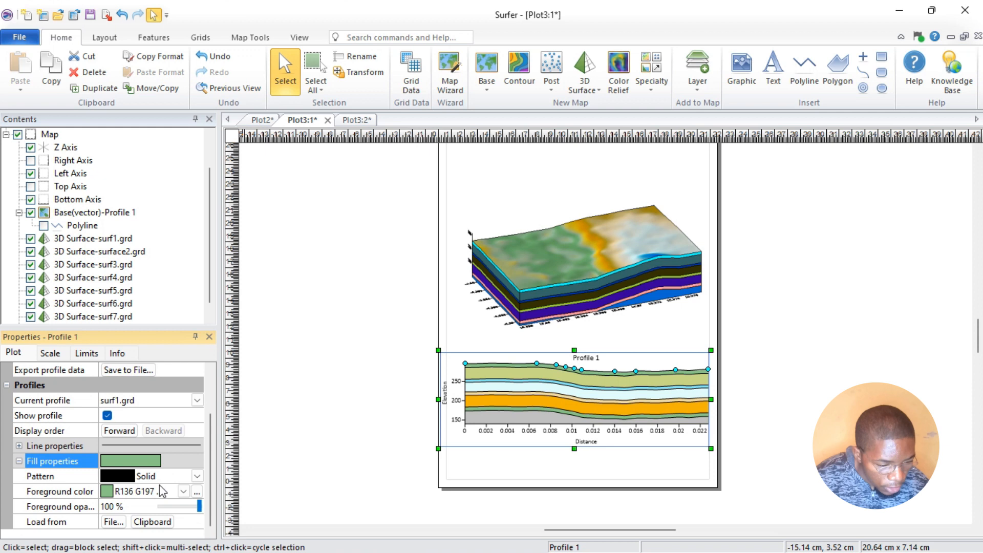
left_click(113, 522)
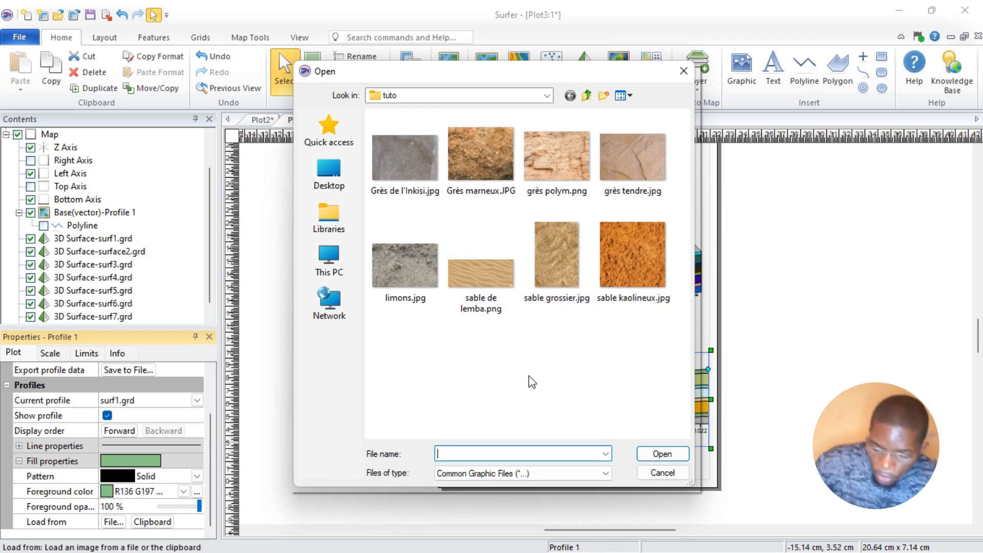
left_click(485, 277)
left_click(661, 454)
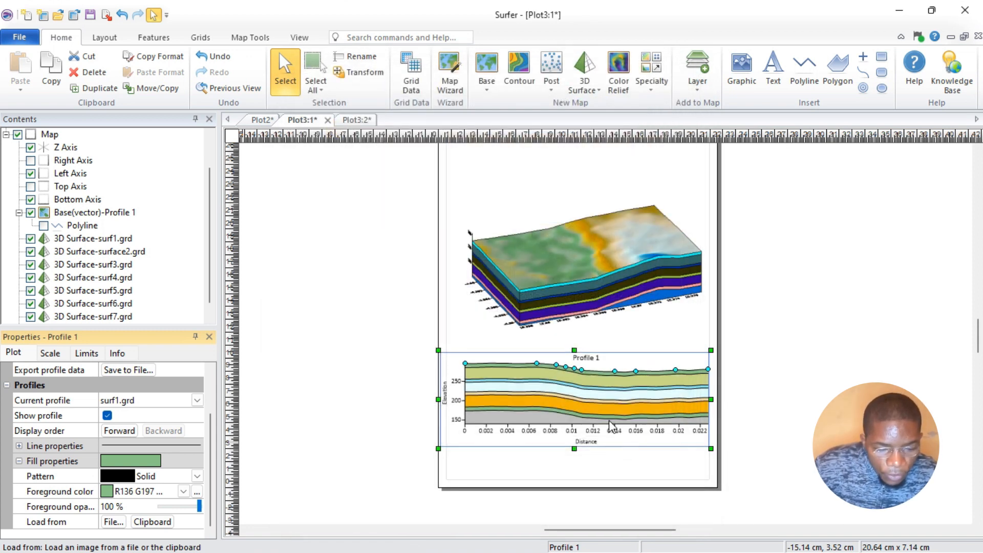
- Make surface2.grd the current profile and fill its layer with the image limons.jpg from the tuto folder
left_click(198, 416)
left_click(137, 442)
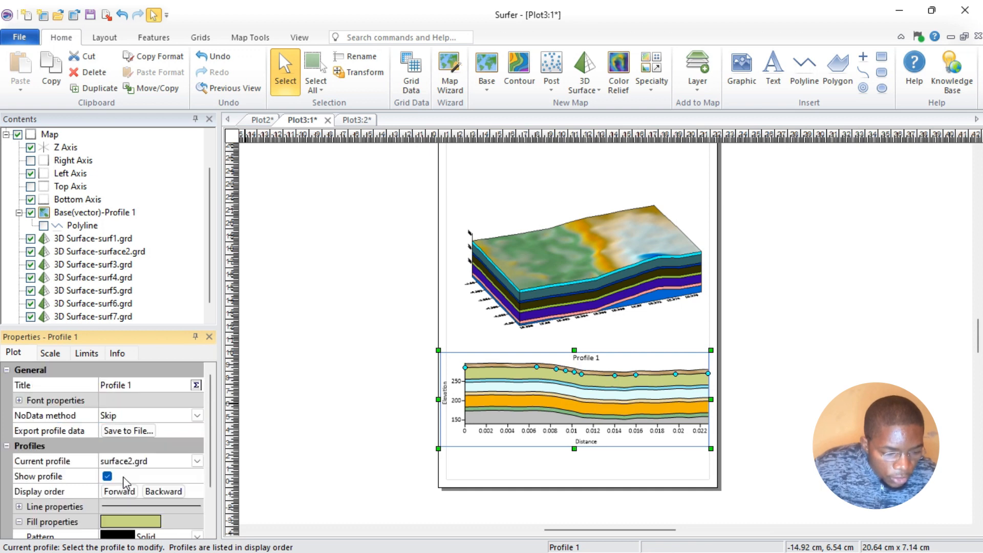
scroll(128, 495, "down", 1)
left_click(113, 522)
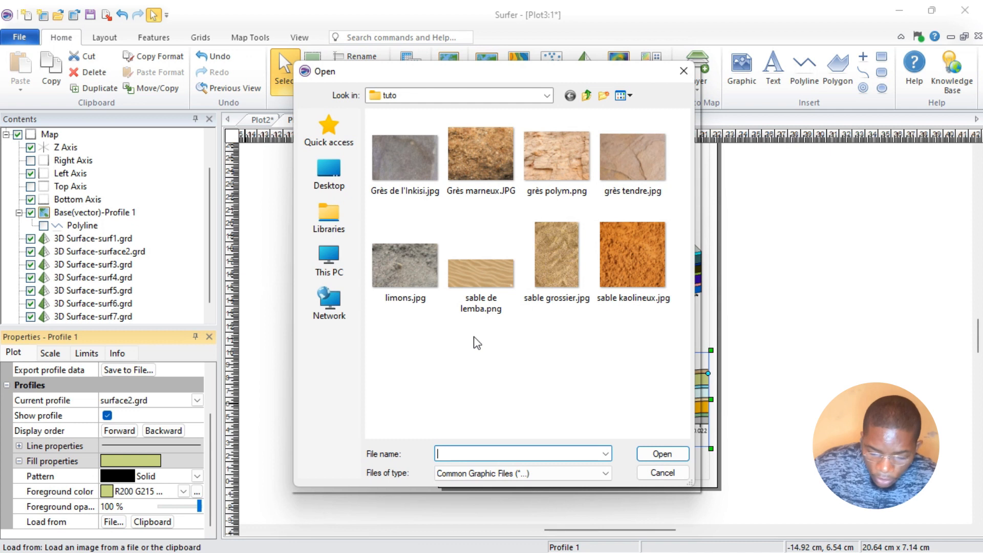
left_click(405, 266)
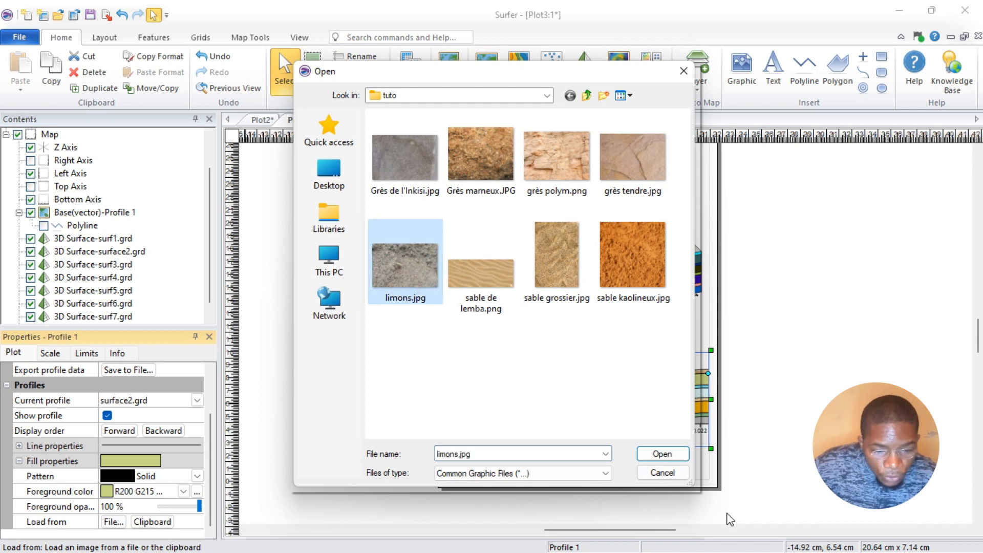
left_click(662, 454)
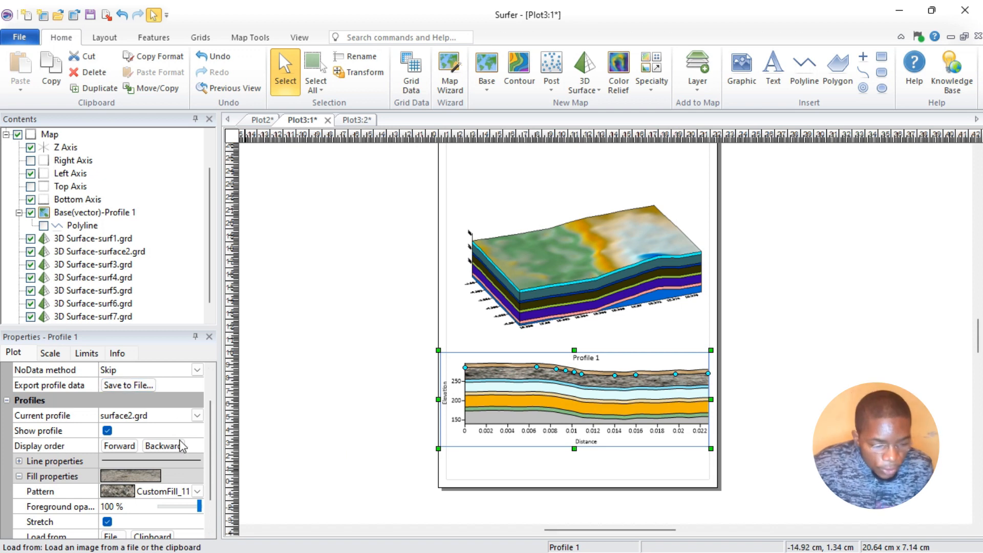
- Switch to the surf3.grd profile and load sable kaolineux.jpg as its fill image
left_click(198, 417)
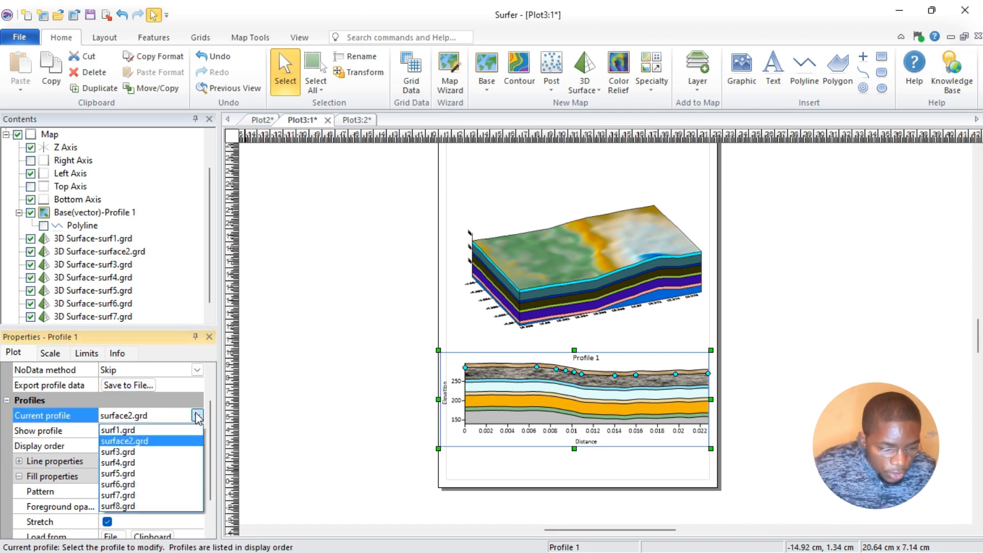
left_click(138, 453)
scroll(138, 474, "down", 2)
left_click(113, 522)
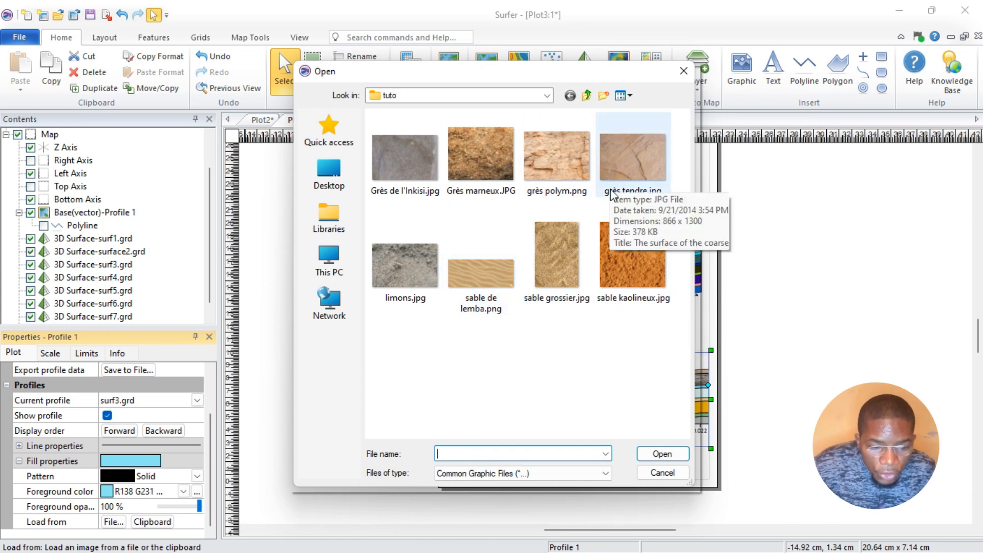
left_click(635, 256)
left_click(661, 453)
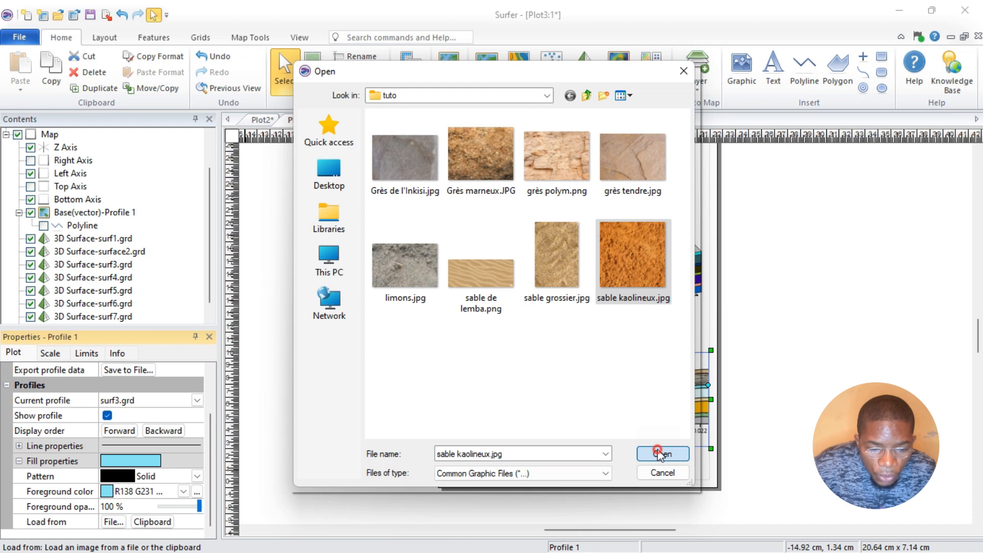
scroll(165, 430, "down", 1)
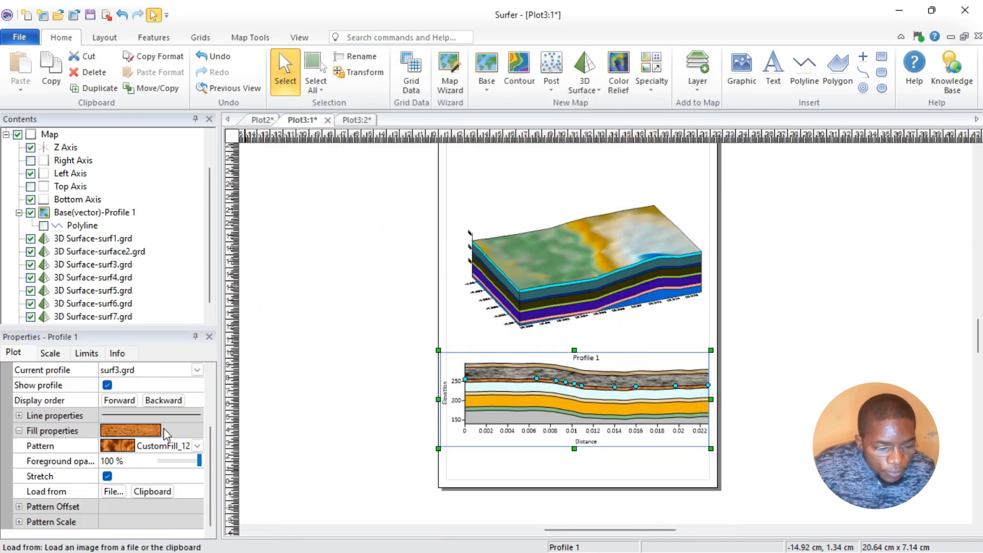
- Switch to the surf4.grd profile and load sable grossier.jpg as its fill image
scroll(169, 423, "up", 1)
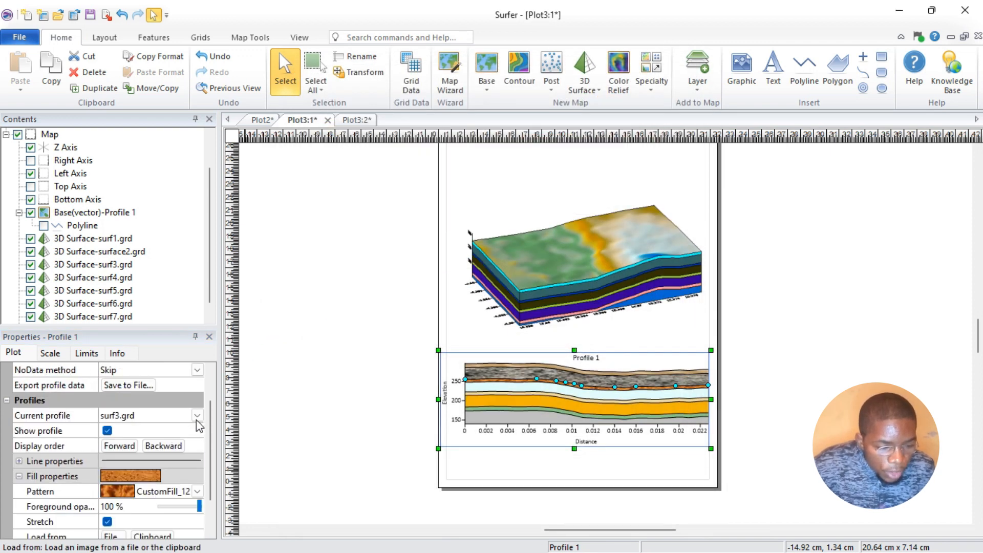
left_click(196, 416)
left_click(116, 463)
scroll(120, 509, "down", 1)
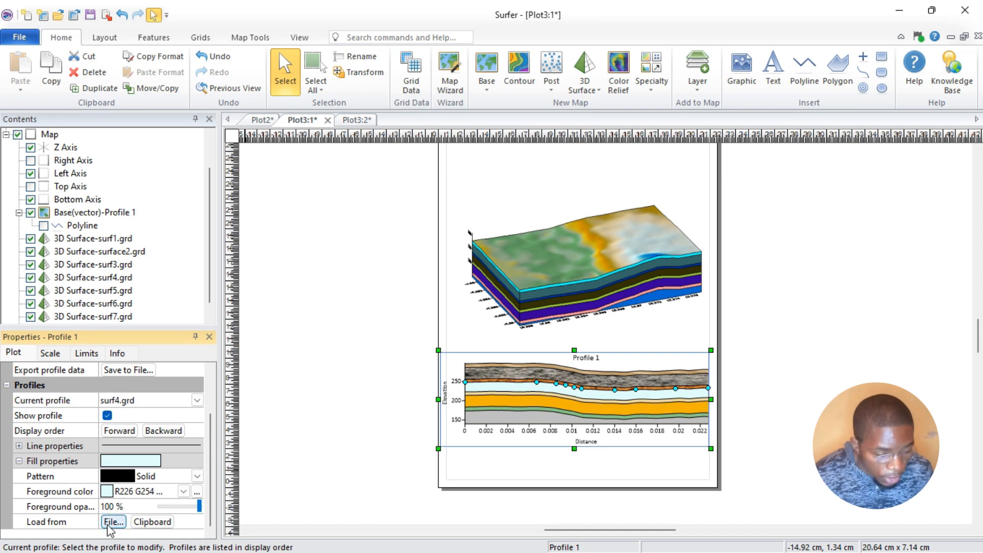
left_click(113, 521)
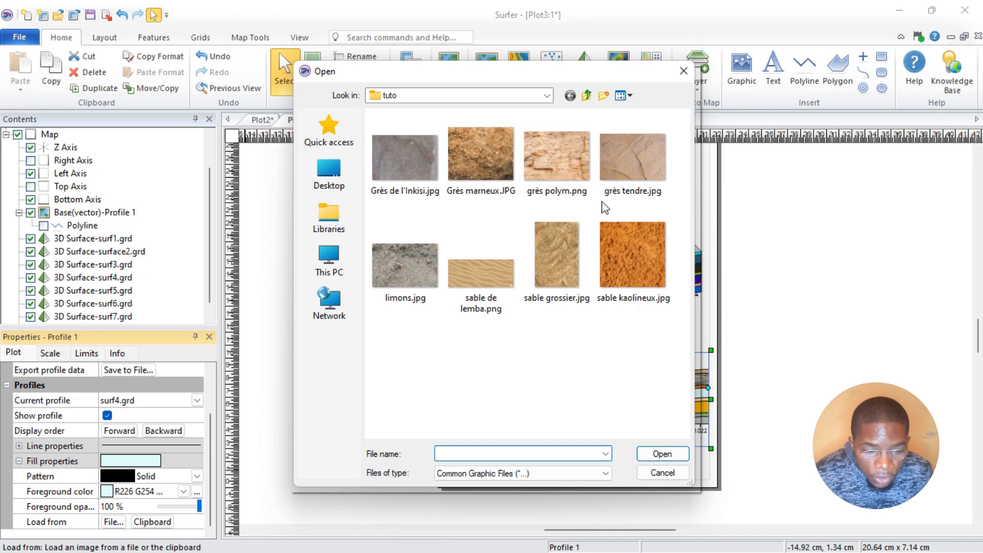
left_click(551, 297)
left_click(661, 453)
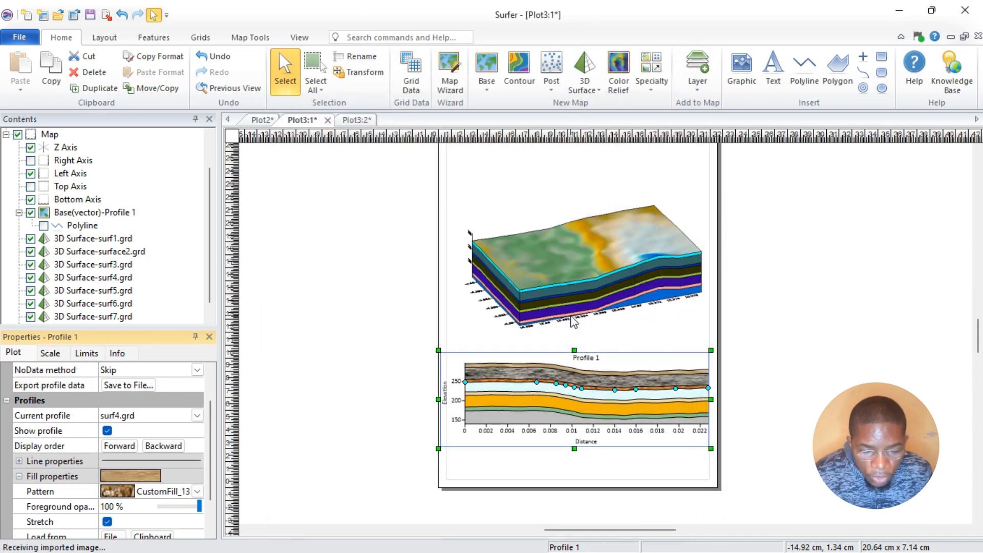
- Make surf5.grd the current profile and fill its layer with the image grès polym.png
scroll(579, 328, "up", 2)
scroll(573, 322, "up", 2)
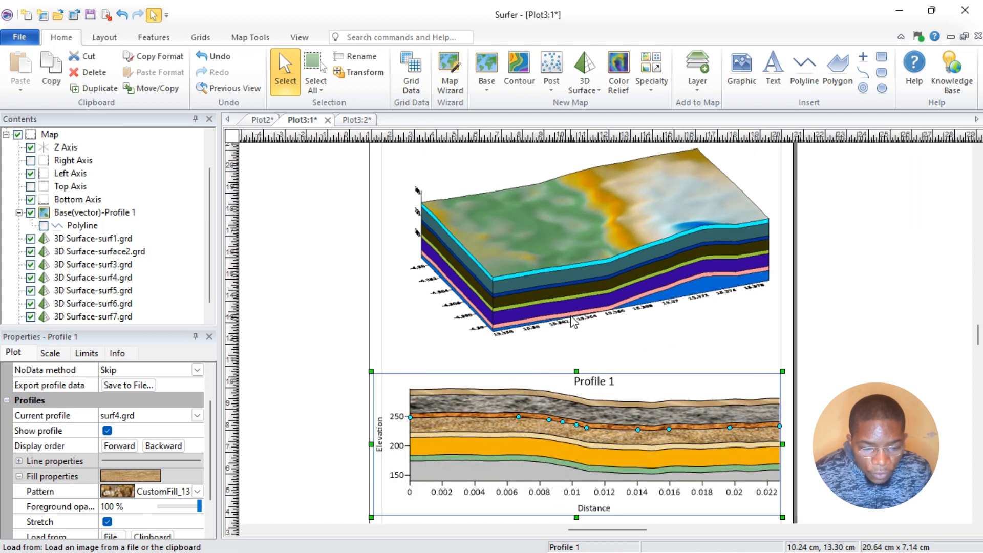
scroll(557, 303, "up", 1)
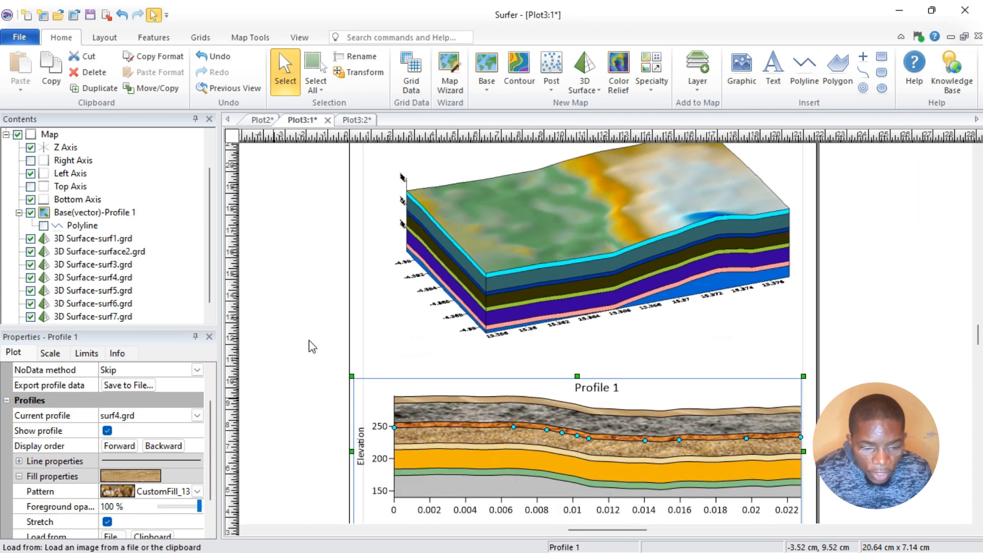
left_click(197, 415)
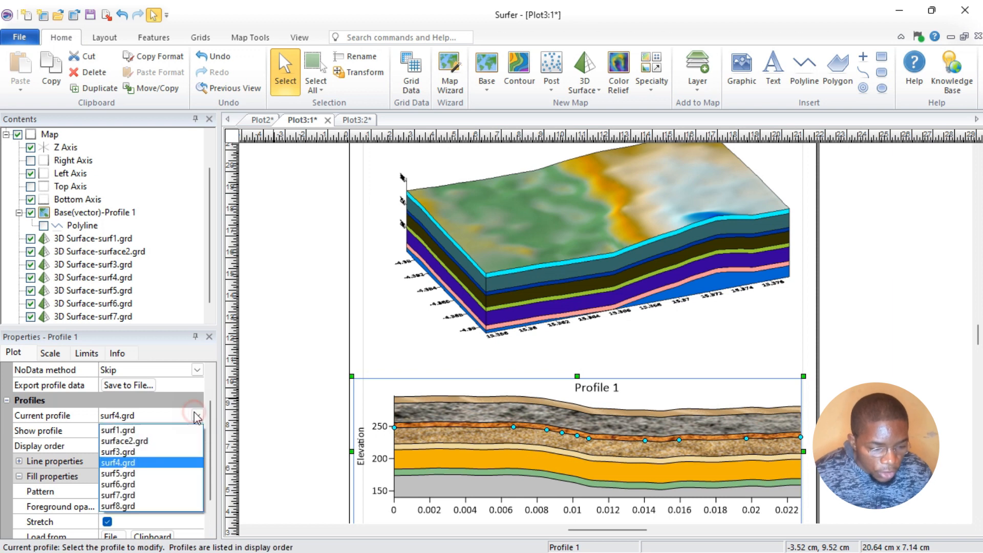
left_click(127, 481)
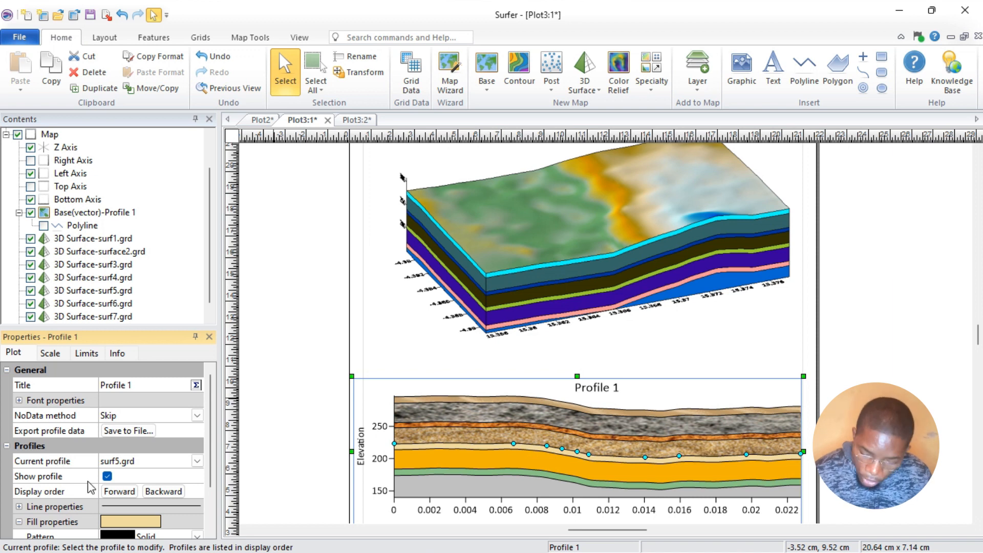
scroll(91, 487, "down", 1)
left_click(110, 521)
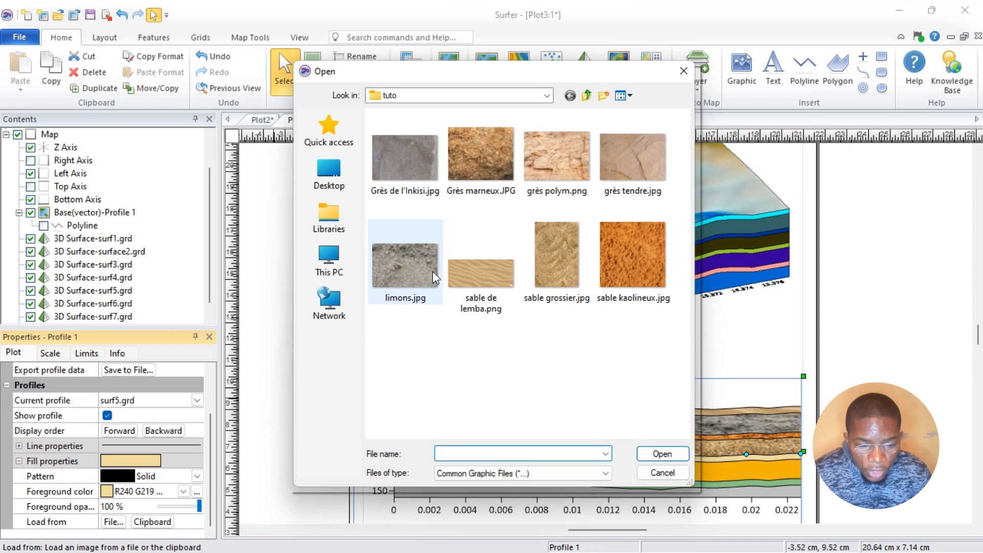
double_click(558, 146)
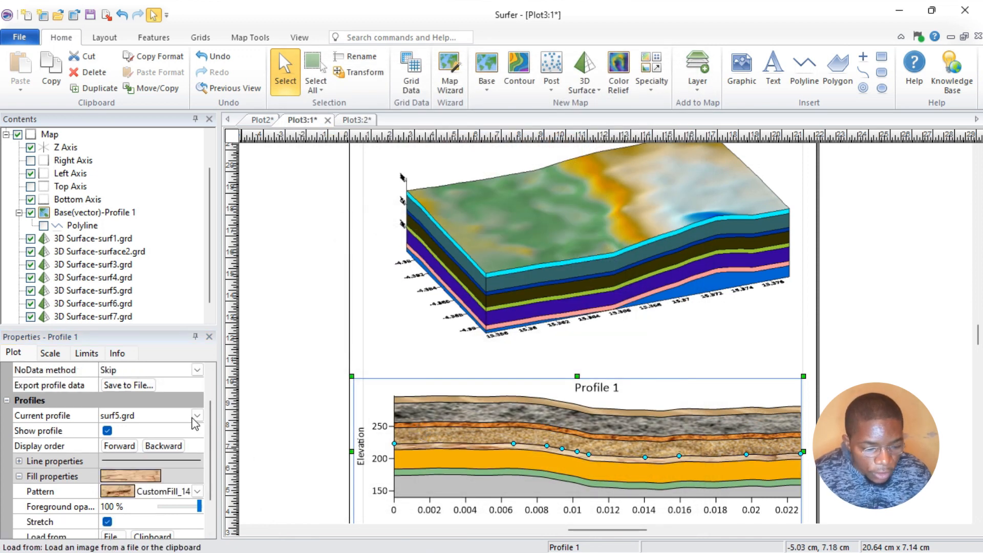
- Make surf6.grd the current profile and fill its layer with the image grès tendre.jpg
left_click(198, 416)
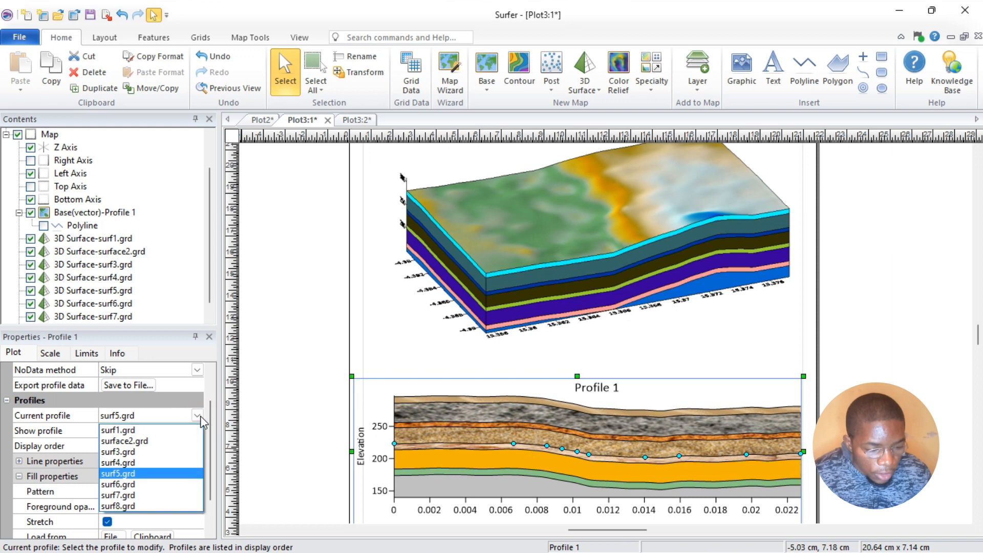
left_click(157, 484)
scroll(158, 484, "down", 2)
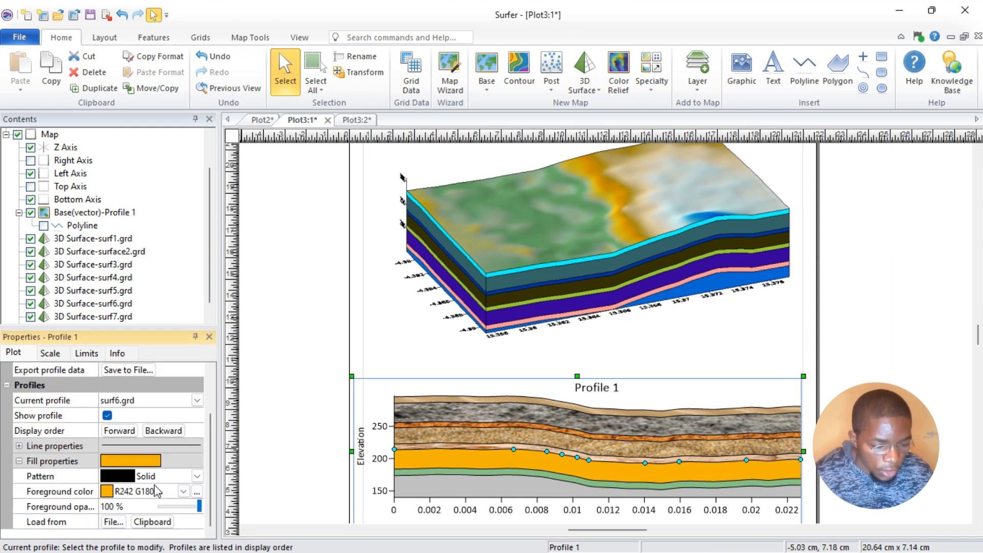
left_click(114, 521)
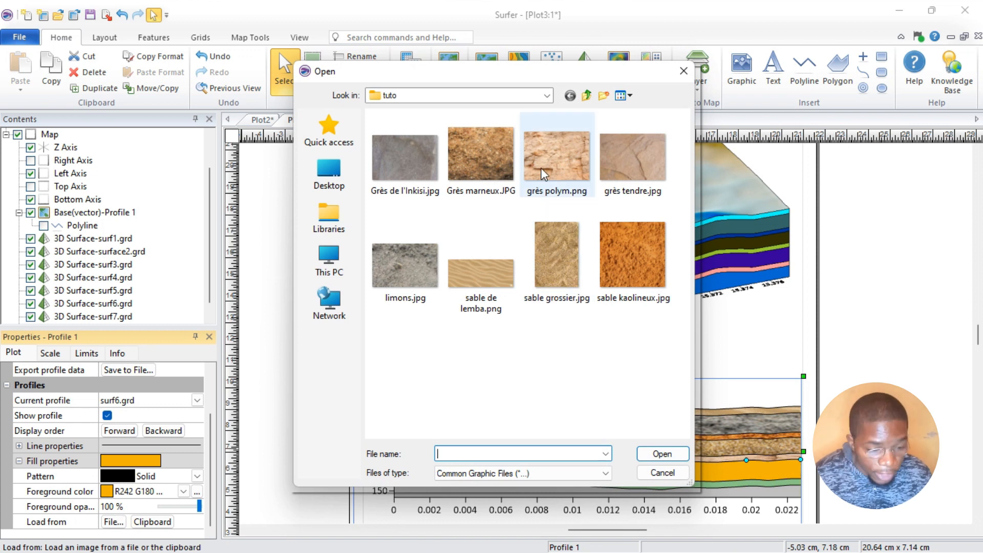
double_click(653, 155)
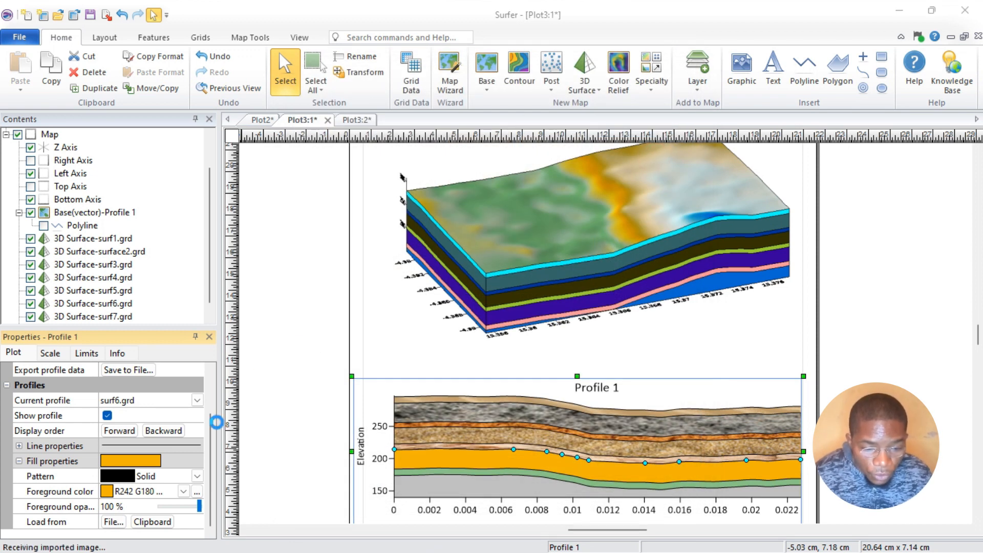
scroll(169, 474, "down", 2)
- Make surf7.grd the current profile and fill its layer with the image Grès marneux.JPG
scroll(160, 423, "up", 1)
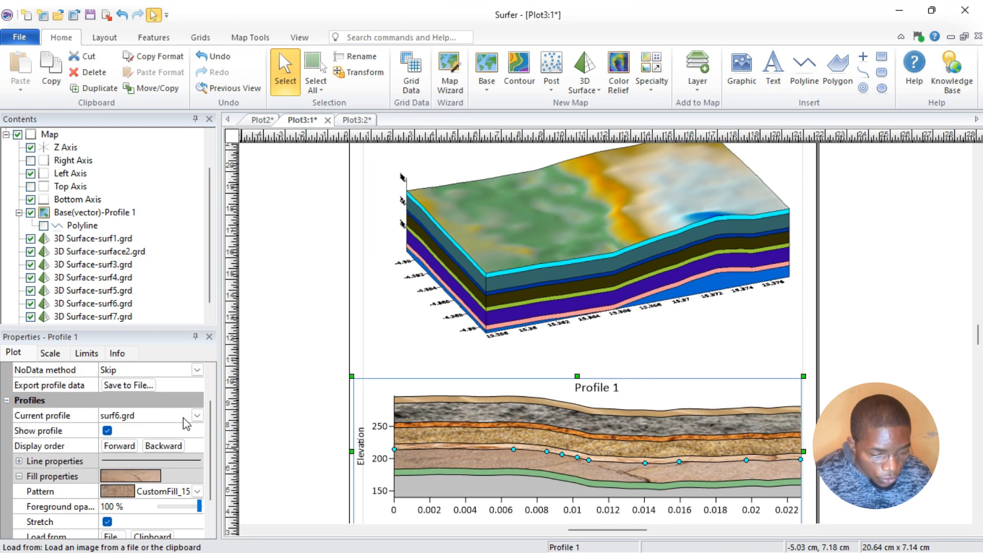
left_click(197, 416)
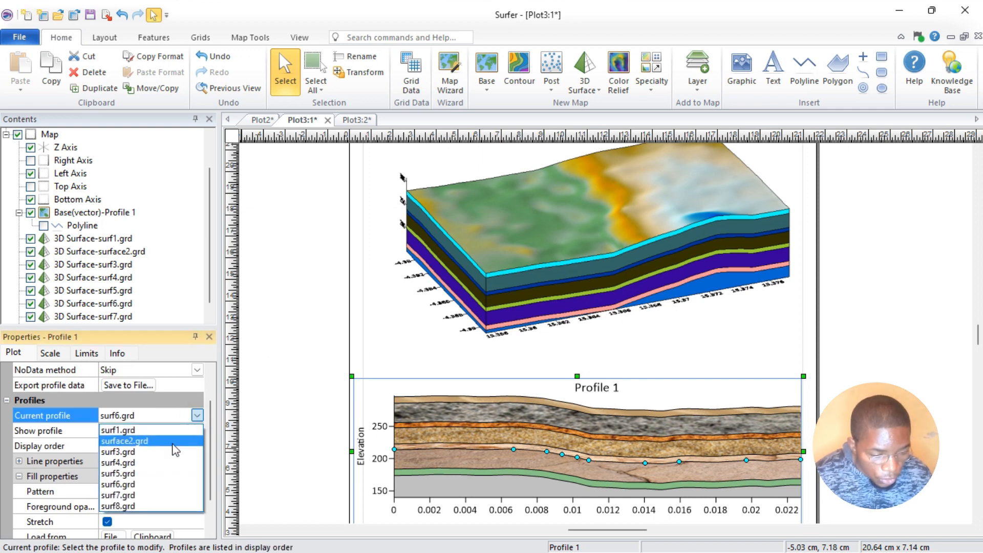
left_click(138, 495)
scroll(139, 502, "down", 1)
left_click(114, 520)
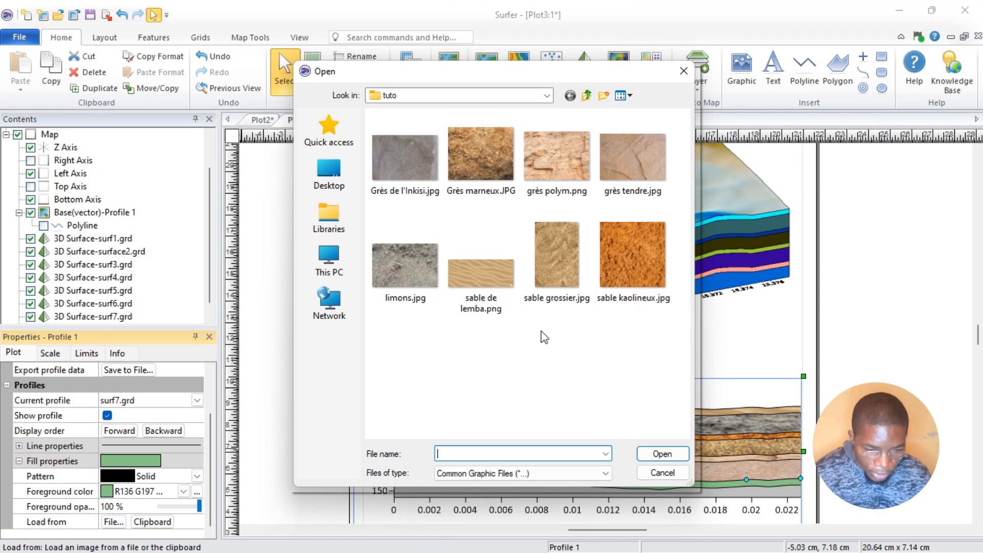
double_click(486, 156)
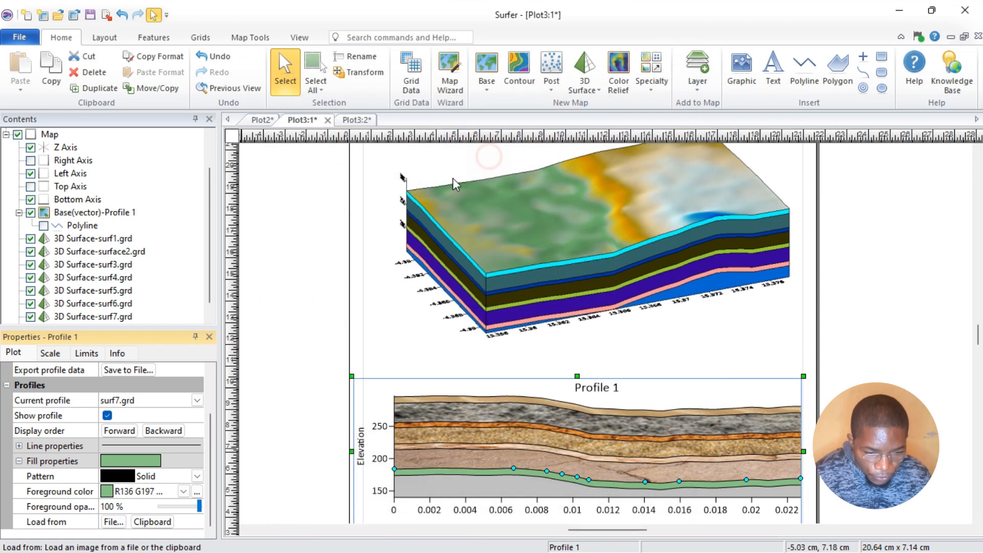
- Make surf8.grd the current profile and fill its layer with the image Grès de l'Inkisi.jpg
scroll(162, 495, "down", 1)
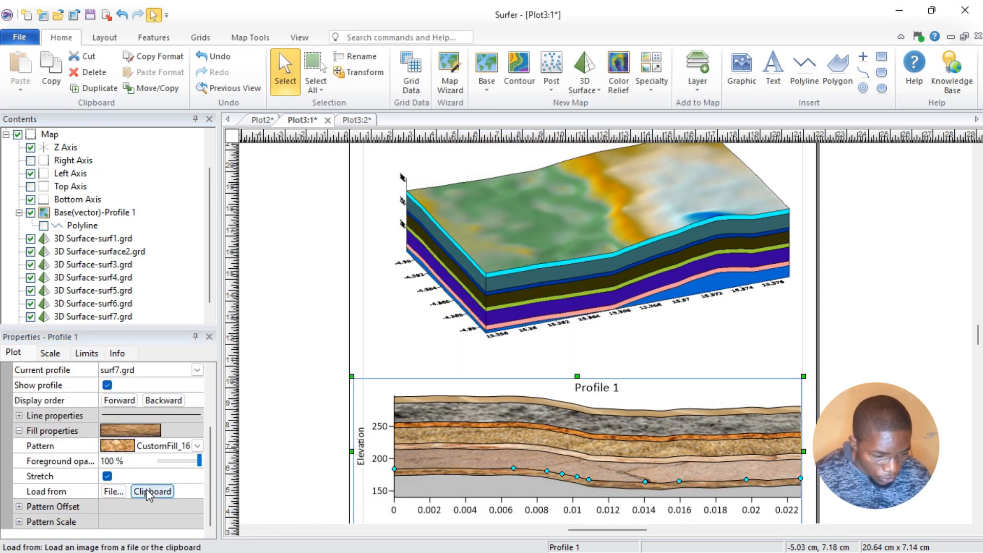
scroll(148, 495, "up", 2)
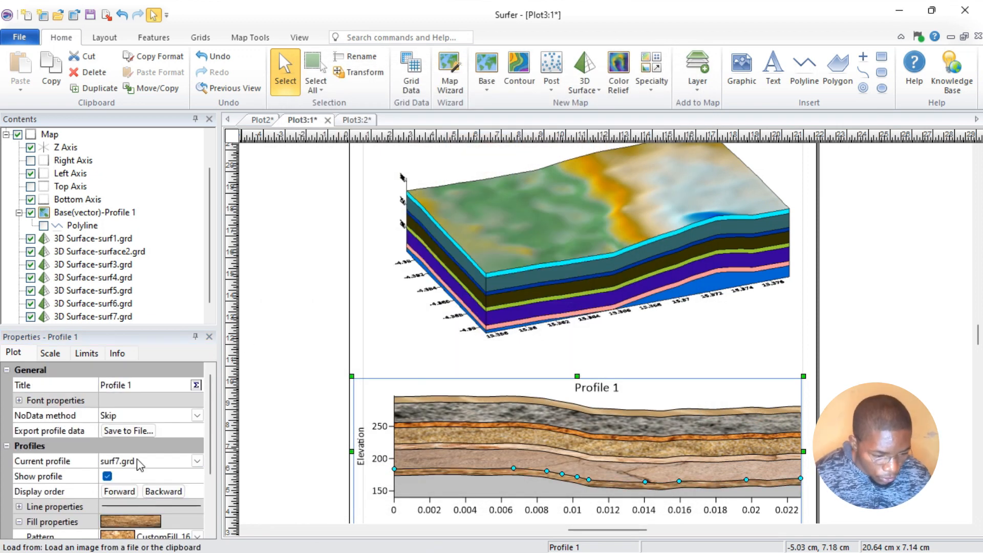
left_click(197, 462)
left_click(165, 456)
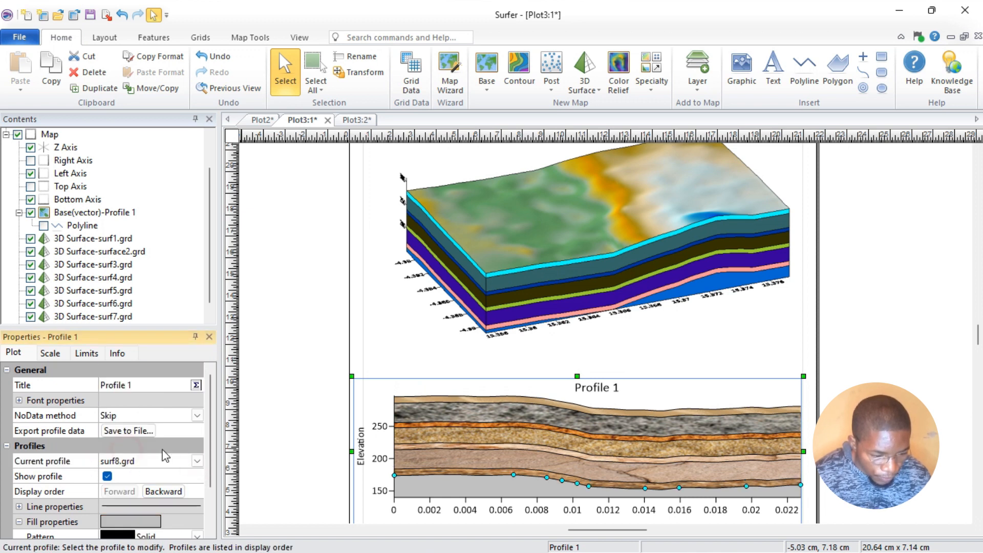
scroll(165, 456, "down", 1)
left_click(112, 522)
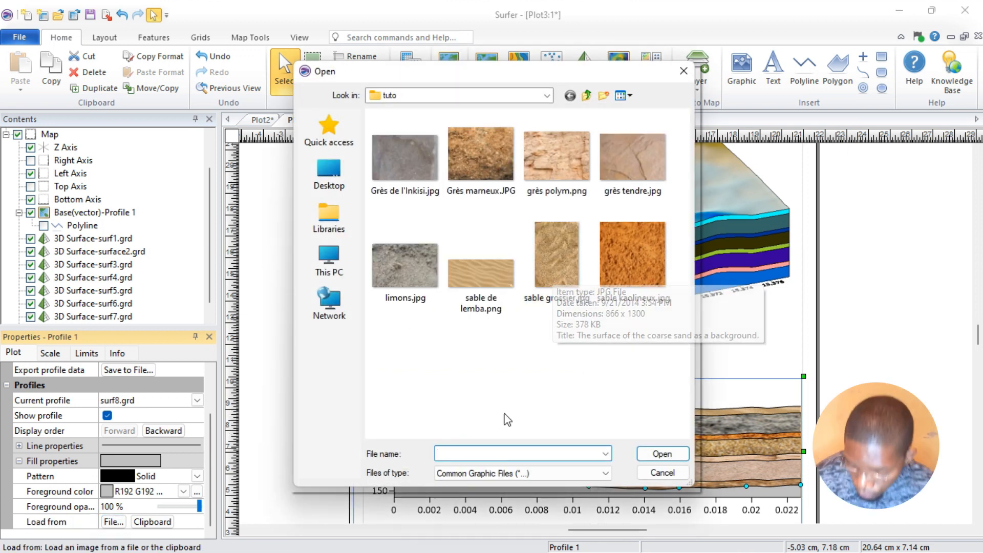
double_click(403, 164)
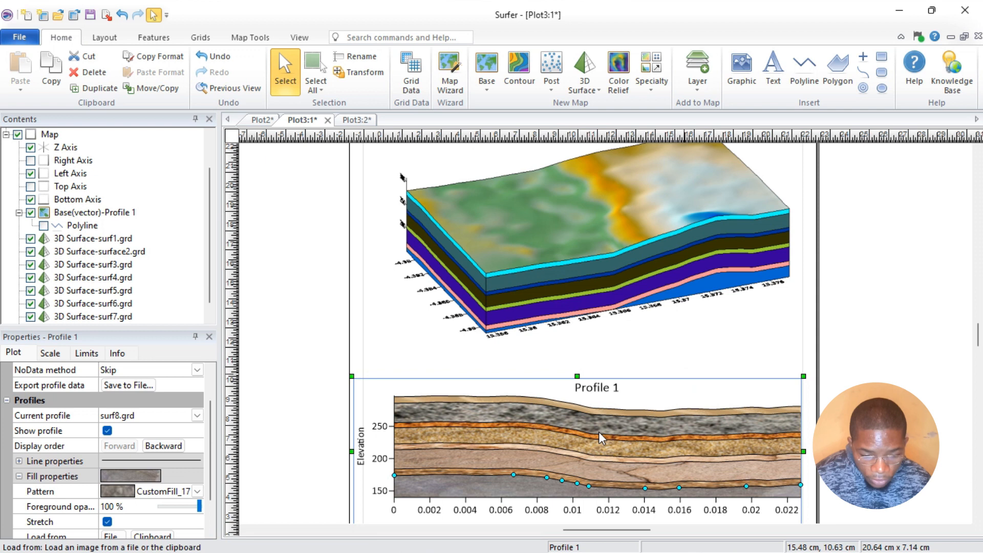
- Examine the textured layers of the Profile 1 cross-section beneath the 3D block, in overview and close up
scroll(599, 434, "down", 1)
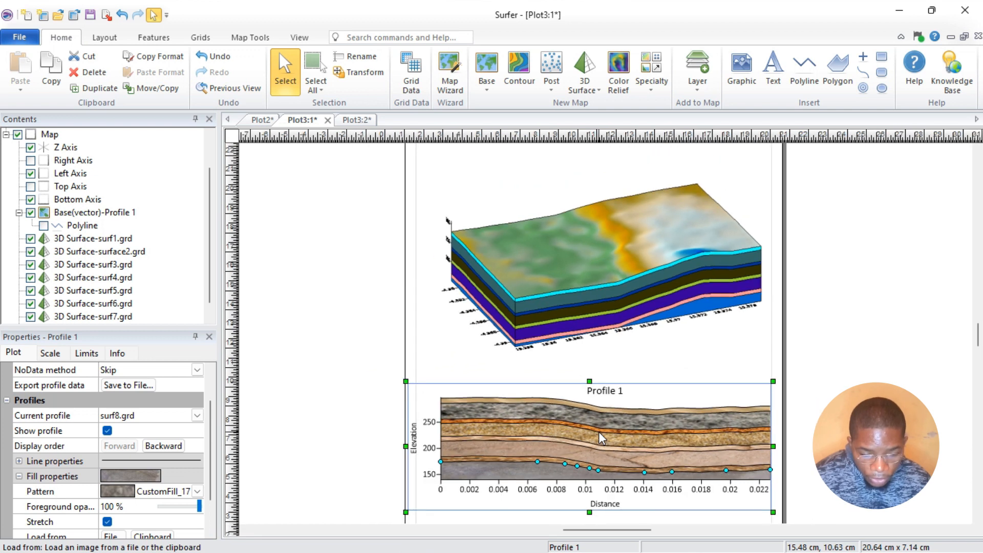
scroll(600, 434, "down", 2)
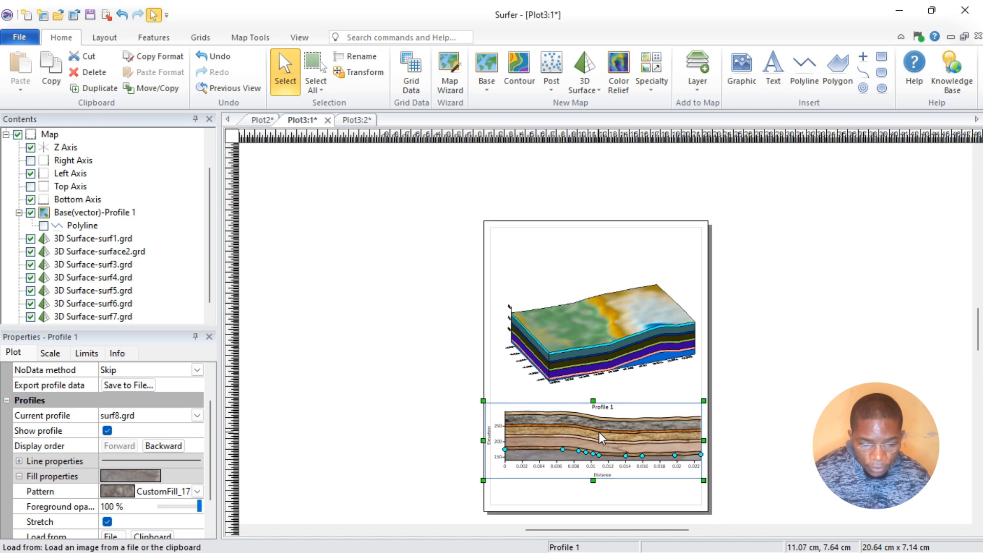
scroll(600, 435, "up", 1)
scroll(599, 434, "up", 3)
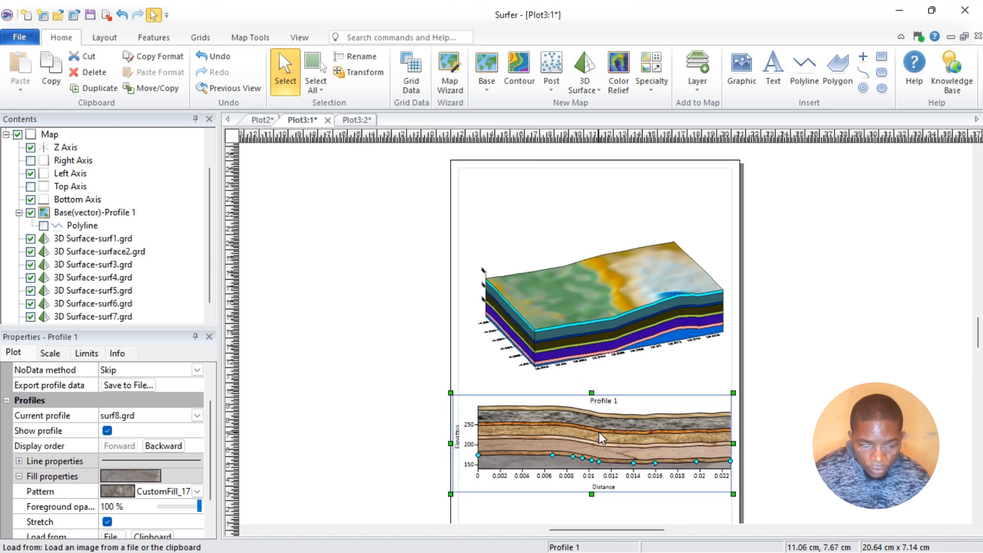
scroll(599, 433, "up", 1)
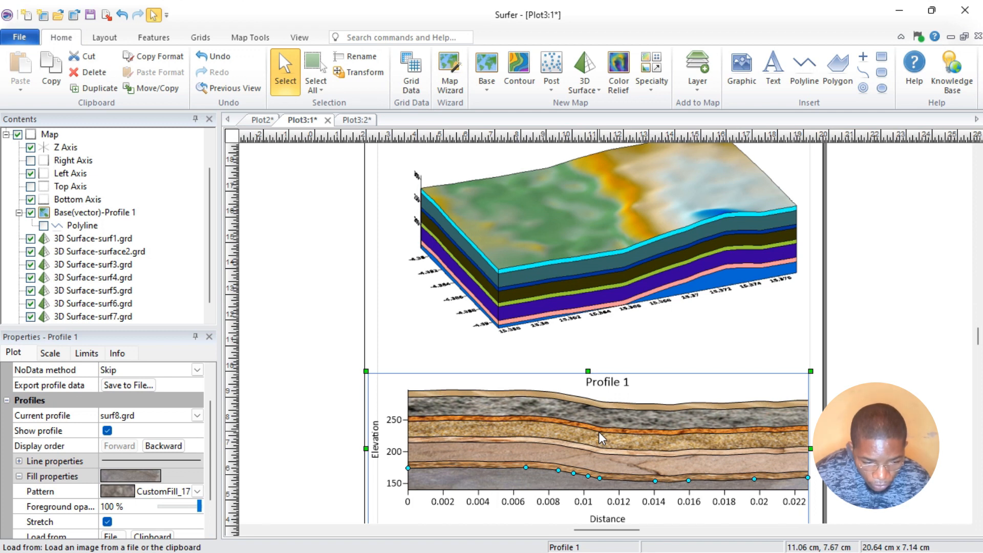
scroll(582, 450, "up", 2)
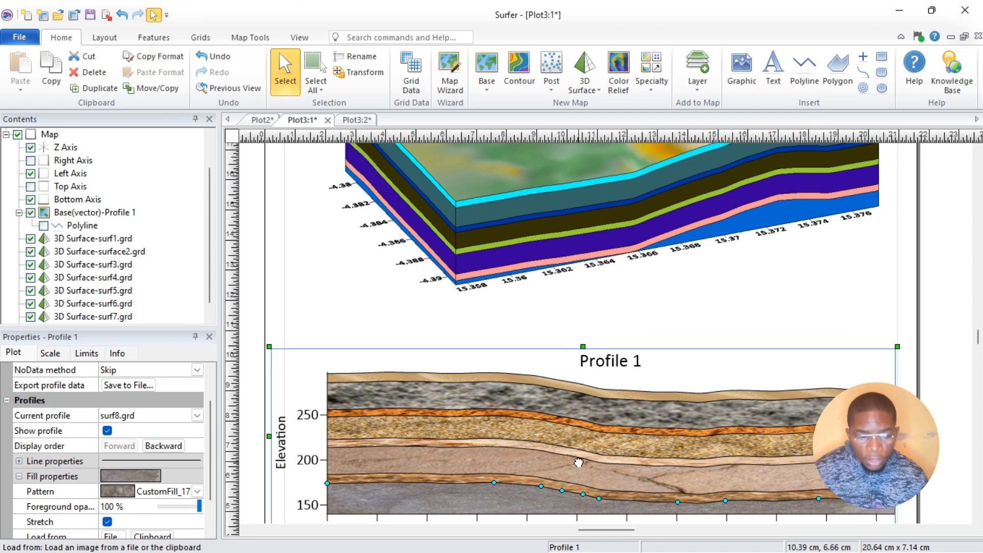
scroll(578, 393, "down", 2)
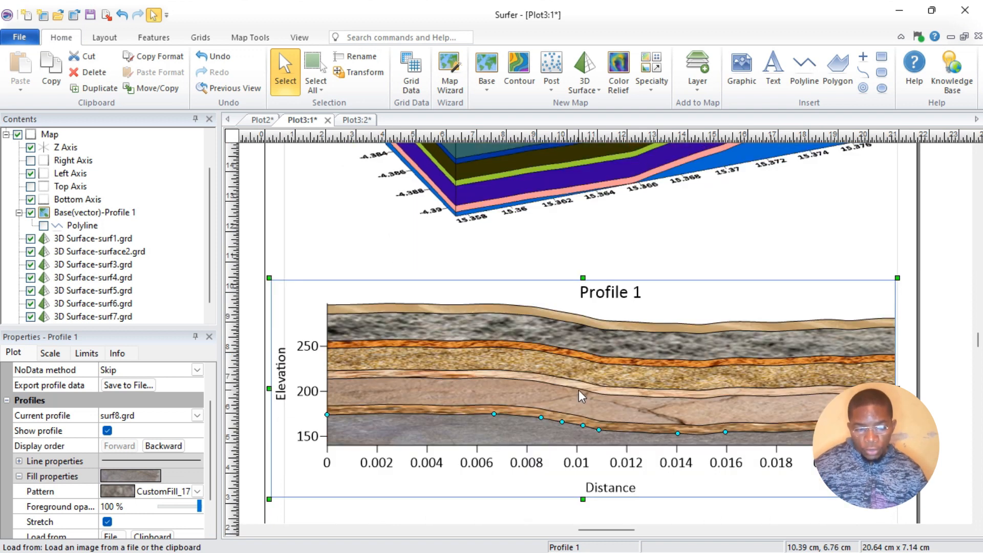